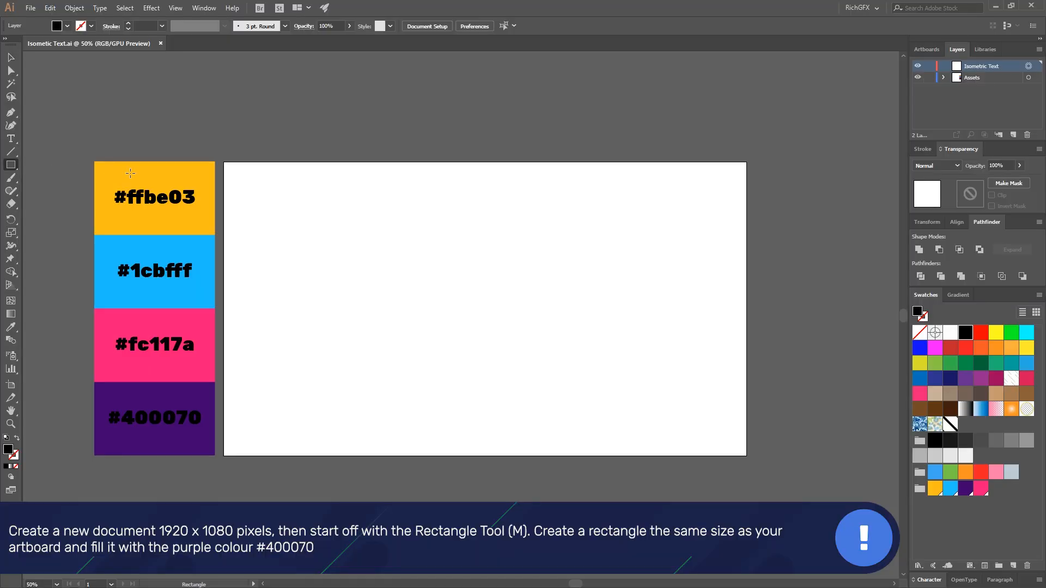
Step: Create a 1920 x 1080 px rectangle and fill it with the purple #400070 sampled from the palette
{"action": "left_click", "coordinate": [219, 172]}
{"action": "type", "text": "1920"}
{"action": "key", "text": "Tab"}
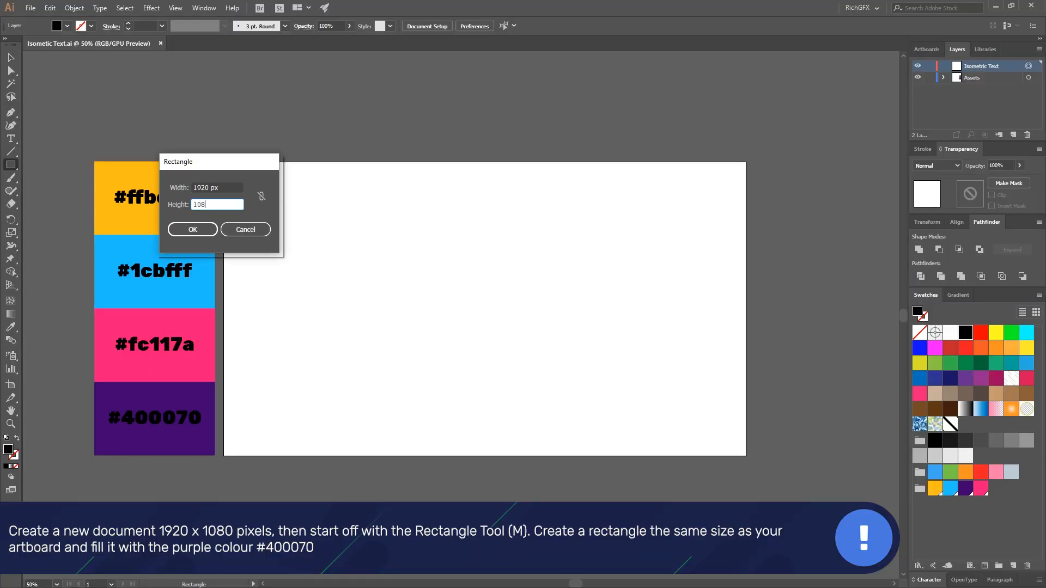
{"action": "type", "text": "1080"}
{"action": "key", "text": "Return"}
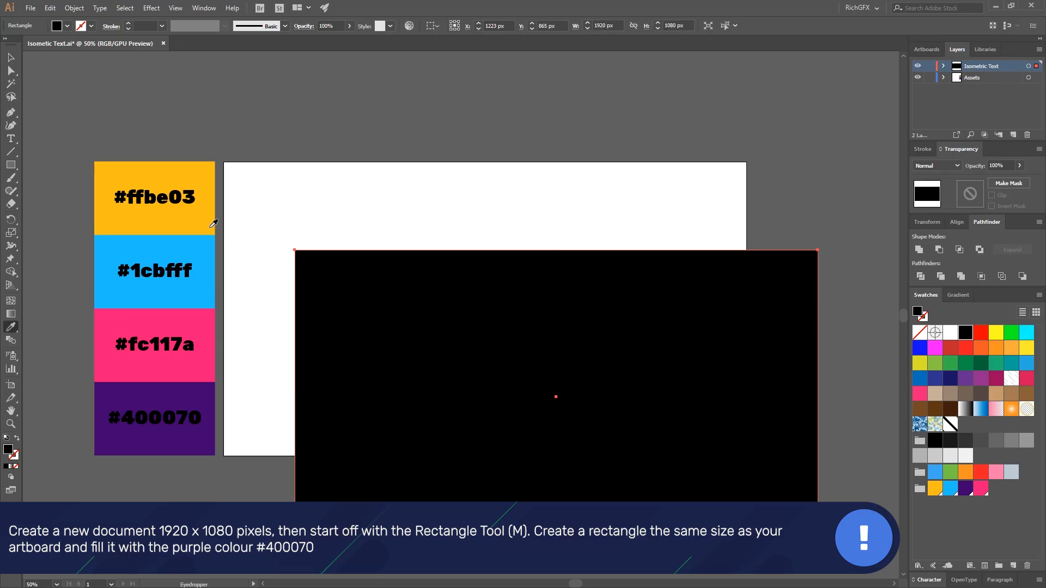
{"action": "key", "text": "i"}
{"action": "left_click", "coordinate": [180, 393]}
Step: Align the purple rectangle exactly over the artboard and lock it as the background
{"action": "left_click", "coordinate": [9, 59]}
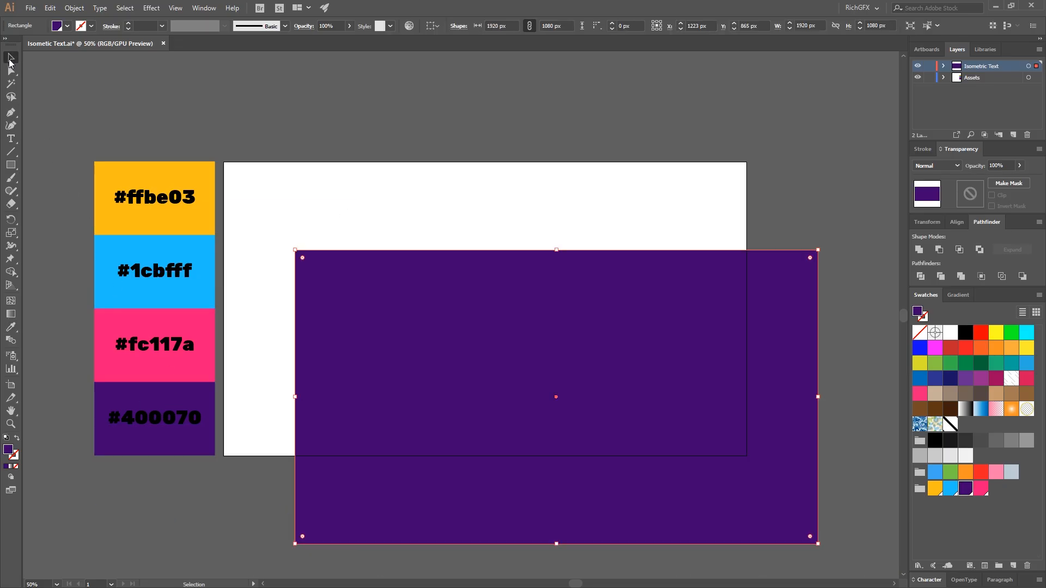
{"action": "left_click_drag", "start_coordinate": [455, 294], "coordinate": [376, 204]}
{"action": "left_click", "coordinate": [957, 222]}
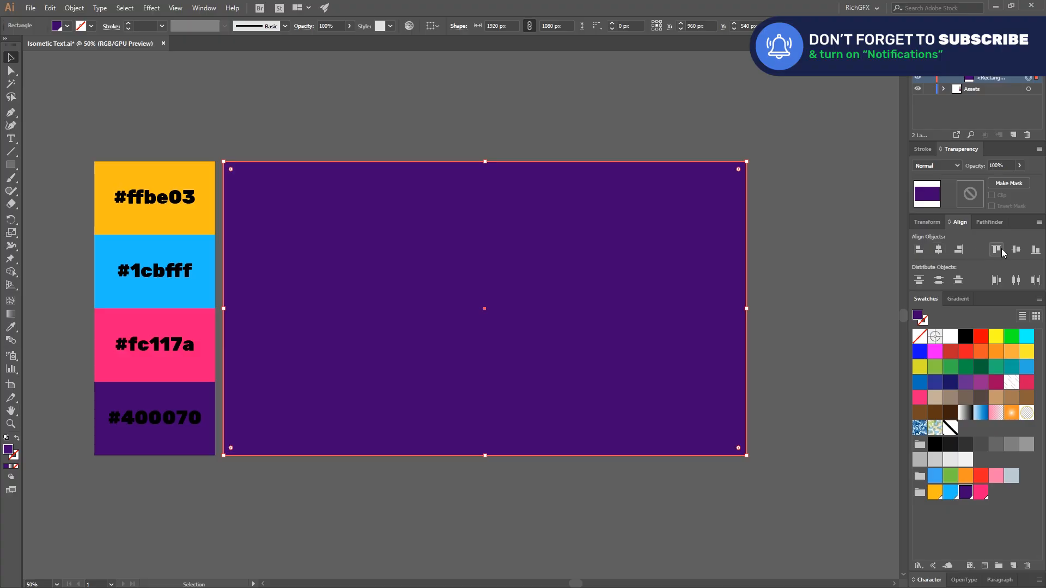
{"action": "left_click", "coordinate": [790, 289]}
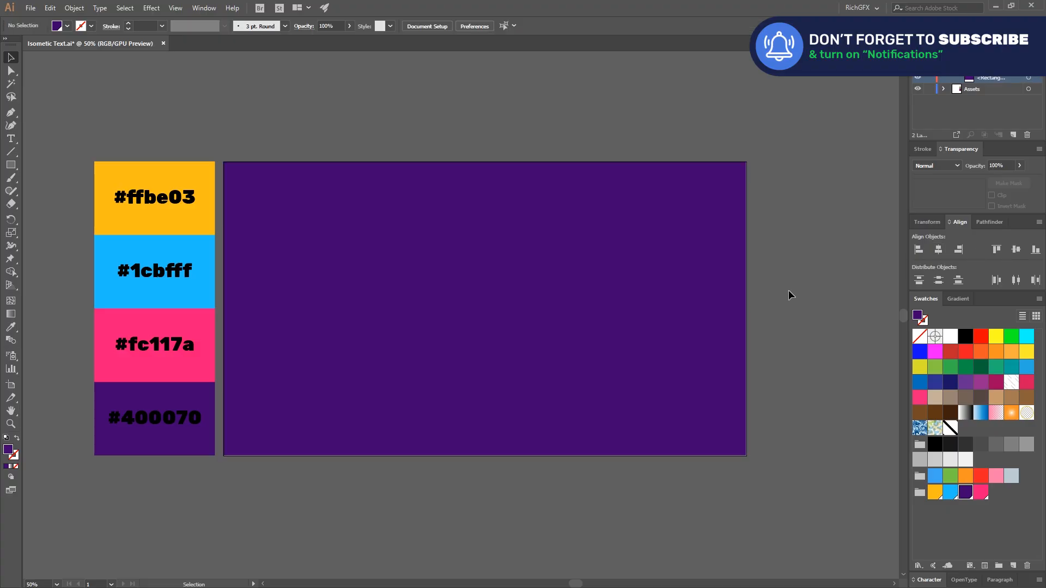
{"action": "left_click", "coordinate": [929, 77]}
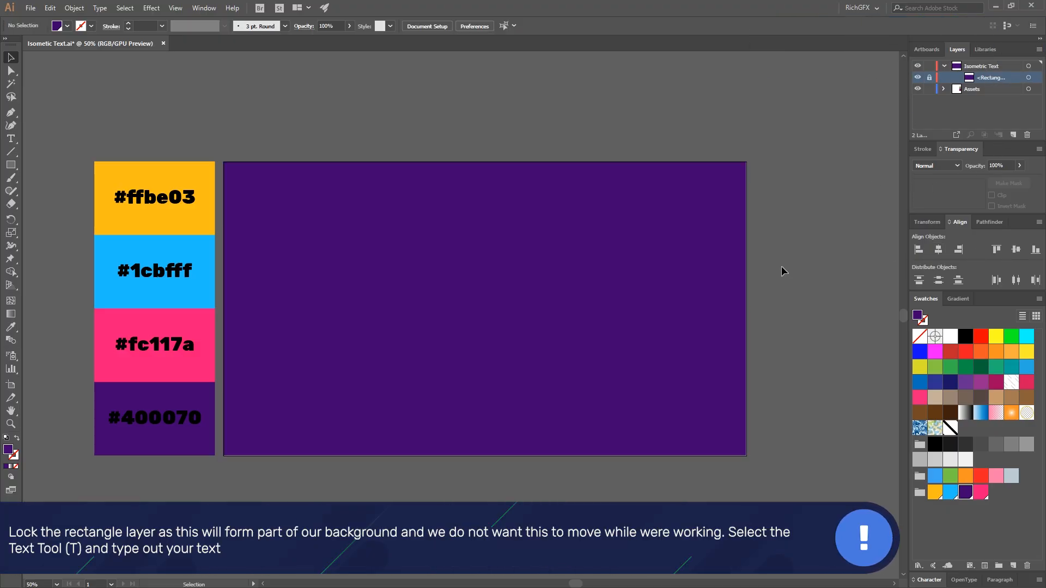
Step: Add the text "RICH GFX" on the purple background
{"action": "scroll", "coordinate": [555, 271], "scroll_direction": "up", "scroll_amount": 1}
{"action": "left_click_drag", "start_coordinate": [489, 282], "coordinate": [590, 266]}
{"action": "key", "text": "t"}
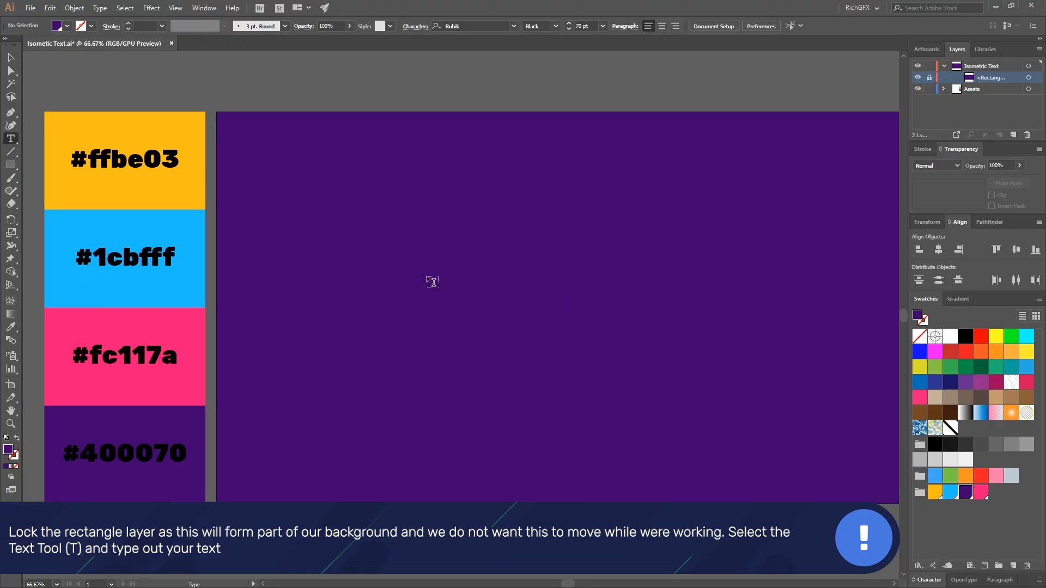
{"action": "left_click", "coordinate": [380, 265]}
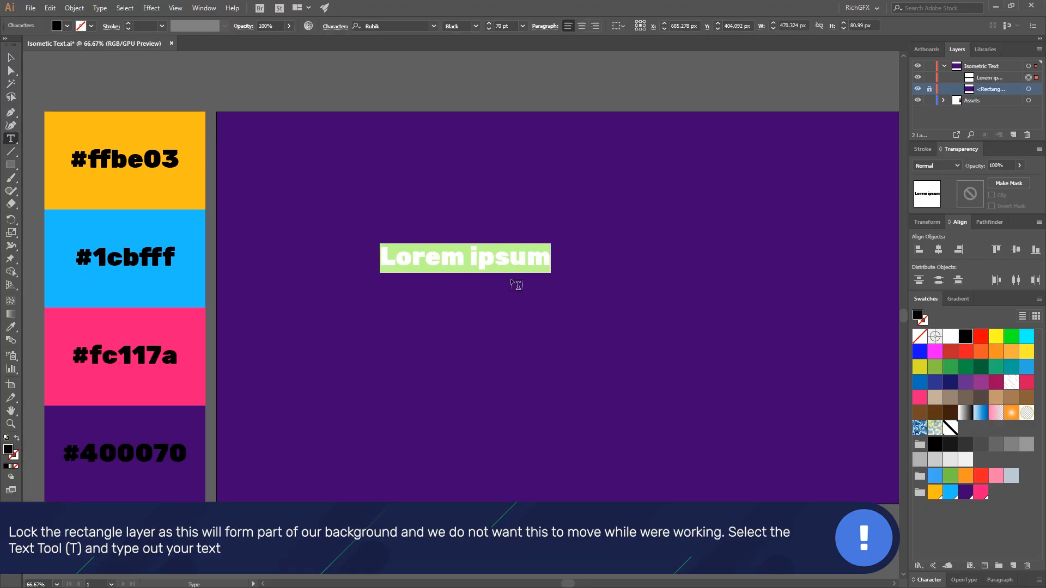
{"action": "type", "text": "R"}
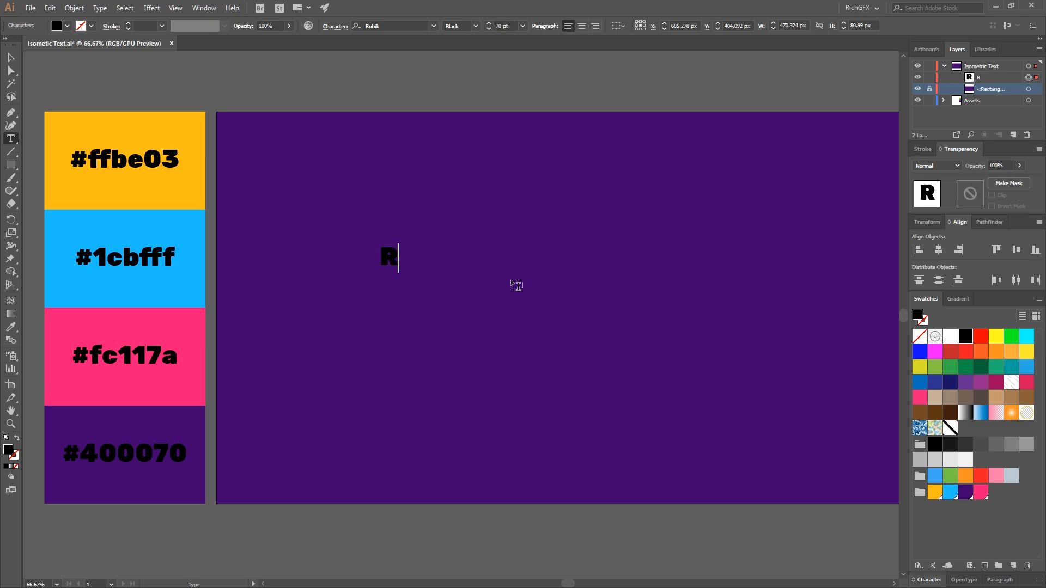
{"action": "type", "text": "ICH GFX"}
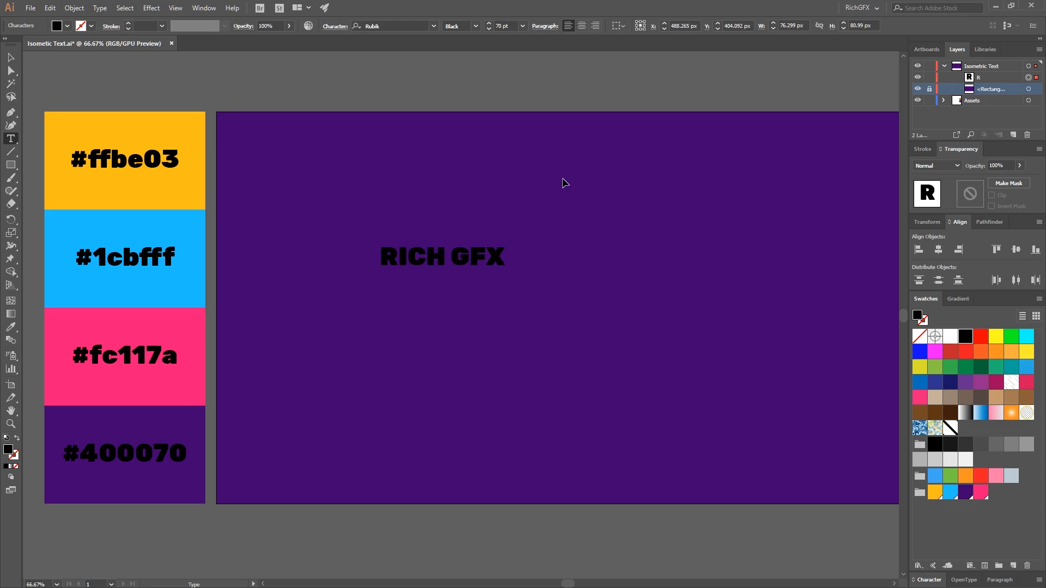
Step: Enlarge the RICH GFX text to 240 pt and move it to about the middle of the artboard
{"action": "key", "text": "ctrl+a"}
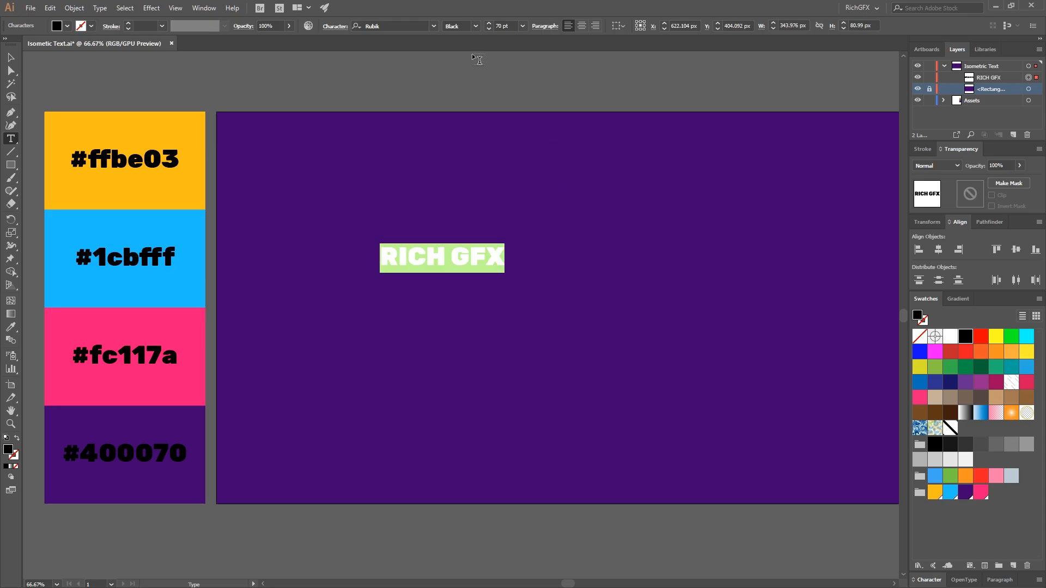
{"action": "key", "text": "shift+Up"}
{"action": "key", "text": "shift+Up"}
{"action": "key", "text": "shift+Up"}
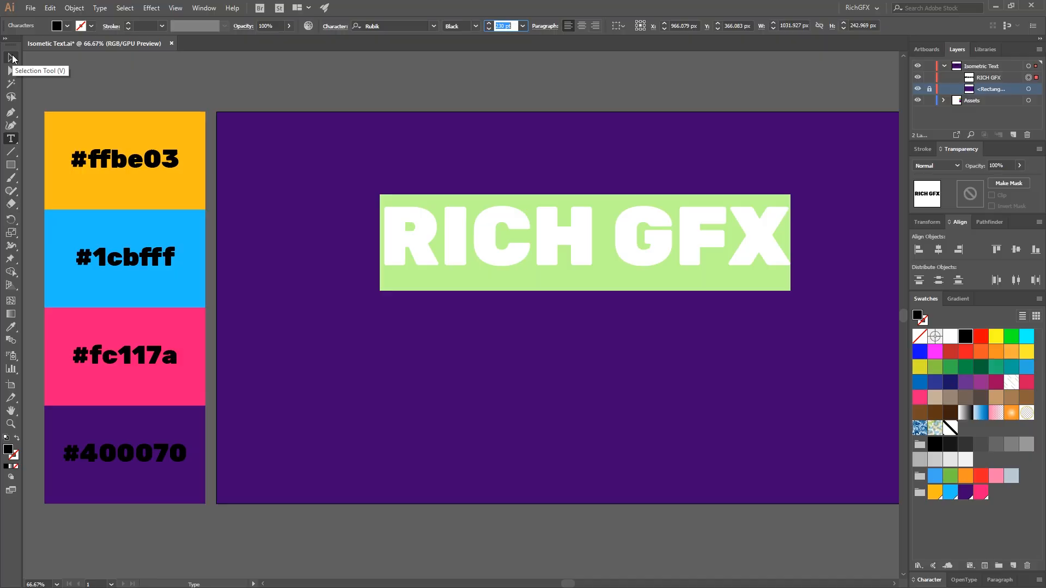
{"action": "left_click", "coordinate": [10, 57]}
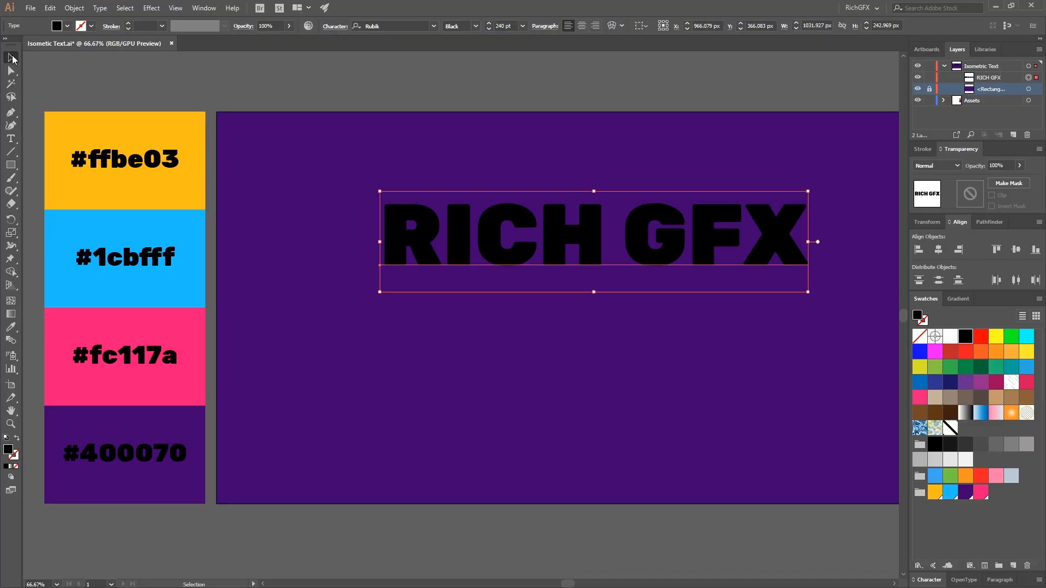
{"action": "left_click_drag", "start_coordinate": [582, 236], "coordinate": [539, 311]}
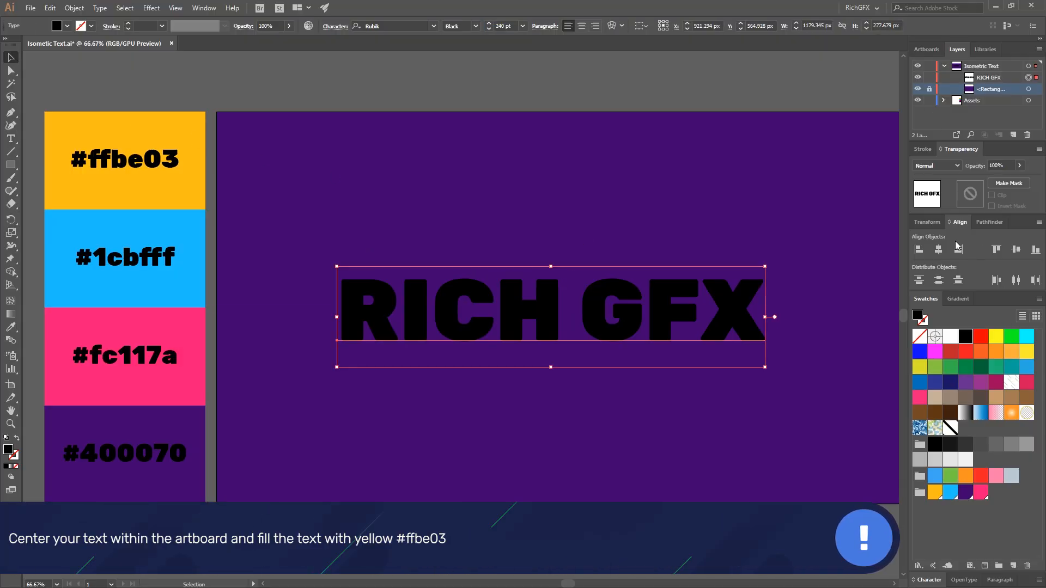
Step: Fill the RICH GFX text with the yellow #ffbe03 from the palette and change its font to Helvetica LT Black
{"action": "key", "text": "space"}
{"action": "left_click_drag", "start_coordinate": [773, 224], "coordinate": [744, 237]}
{"action": "key", "text": "i"}
{"action": "left_click", "coordinate": [115, 173]}
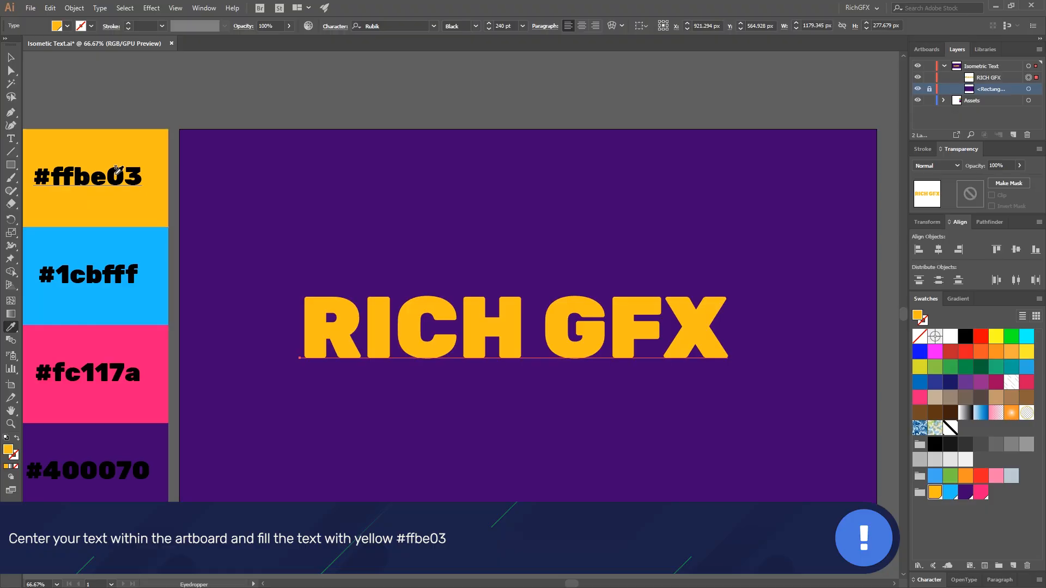
{"action": "left_click", "coordinate": [10, 57]}
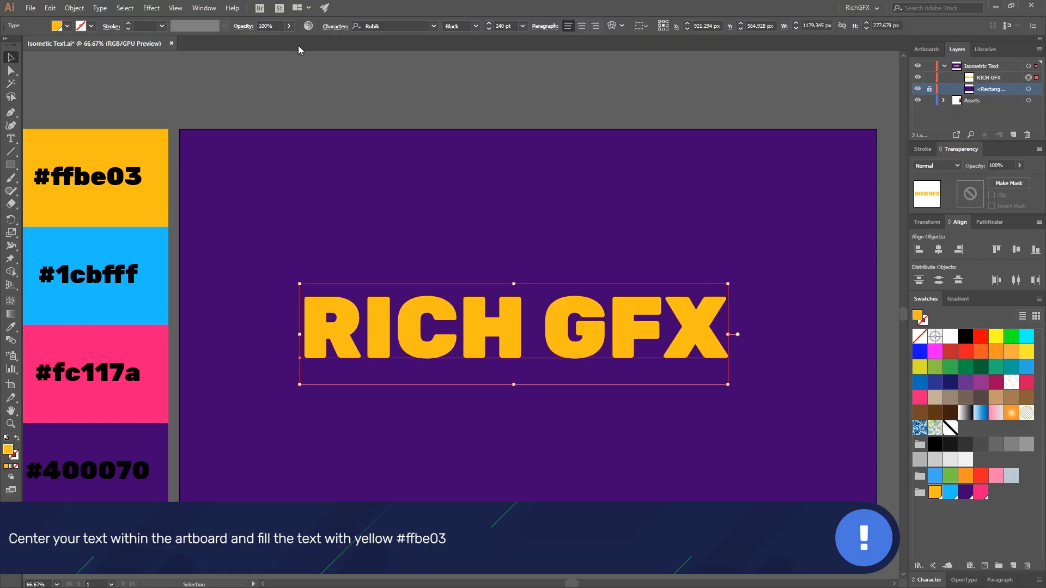
{"action": "left_click", "coordinate": [434, 26]}
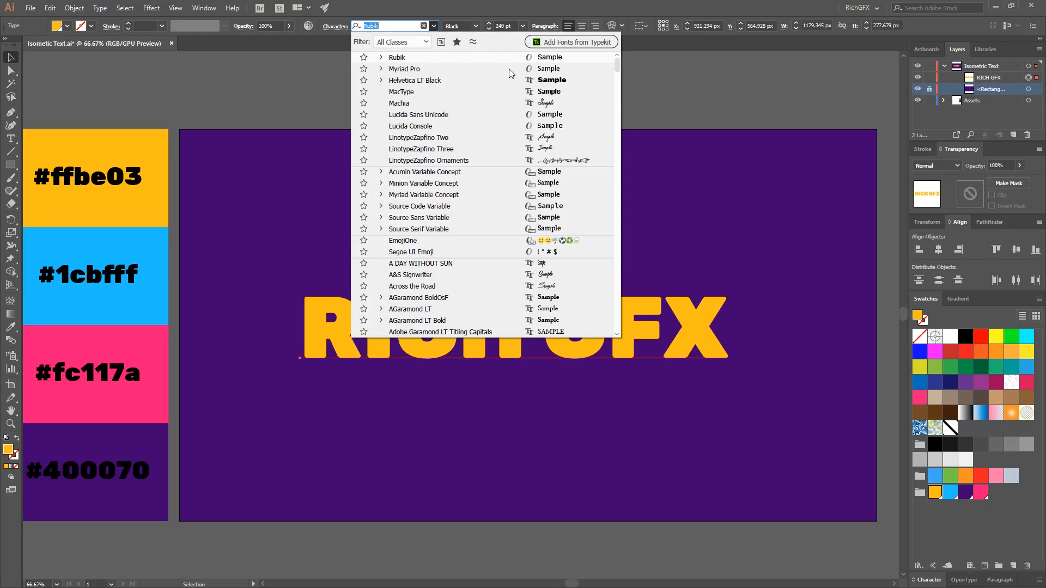
{"action": "left_click", "coordinate": [574, 83]}
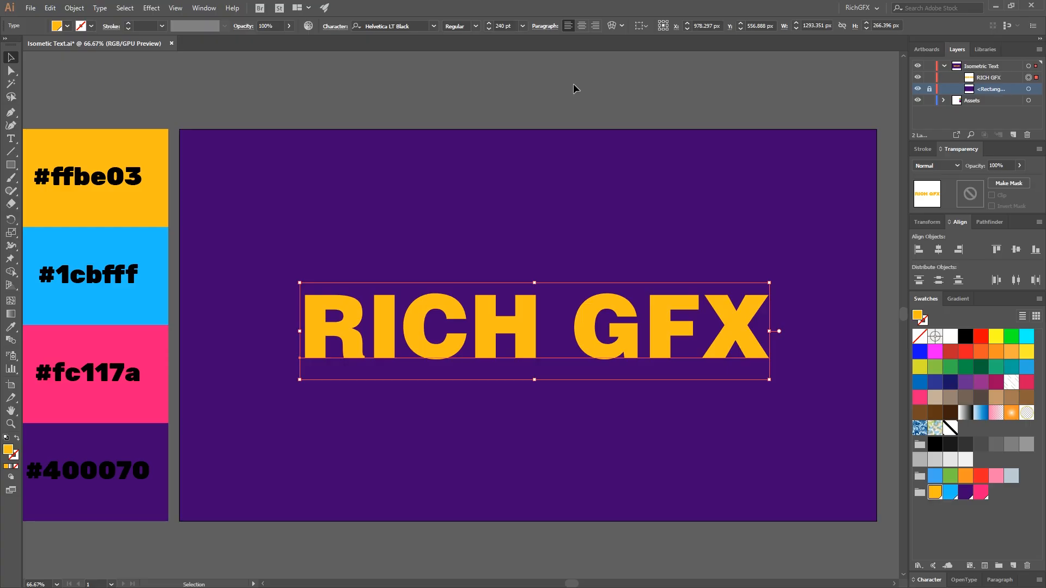
Step: Convert the RICH GFX text to outlines and ungroup it into separate letters
{"action": "right_click", "coordinate": [519, 322]}
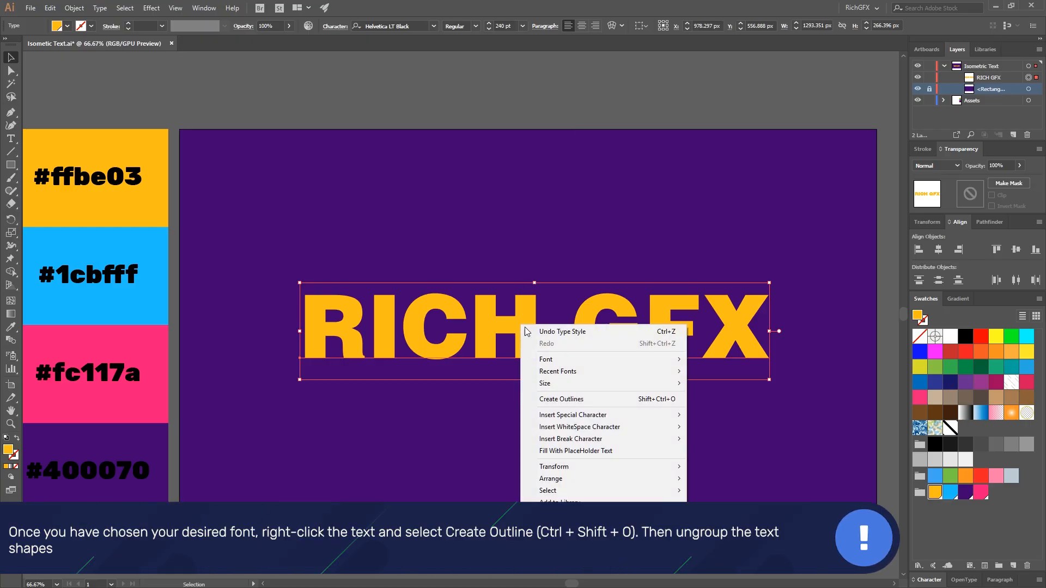
{"action": "left_click", "coordinate": [589, 406]}
{"action": "left_click", "coordinate": [74, 8]}
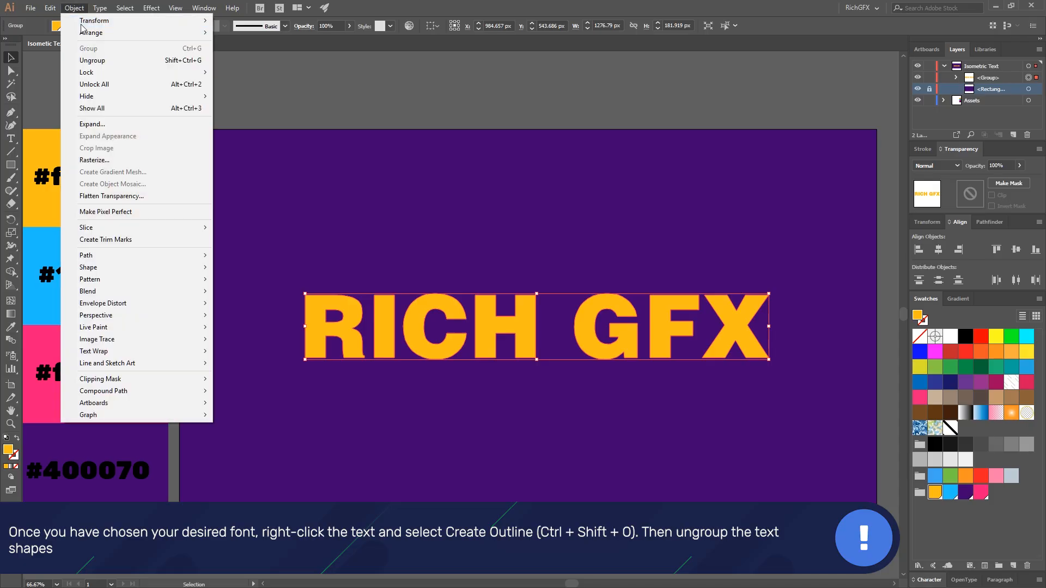
{"action": "left_click", "coordinate": [93, 63]}
{"action": "left_click", "coordinate": [425, 131]}
Step: Apply a 3D Extrude & Bevel effect to the letter R with the Isometric Top position, previewing it first
{"action": "left_click", "coordinate": [346, 344]}
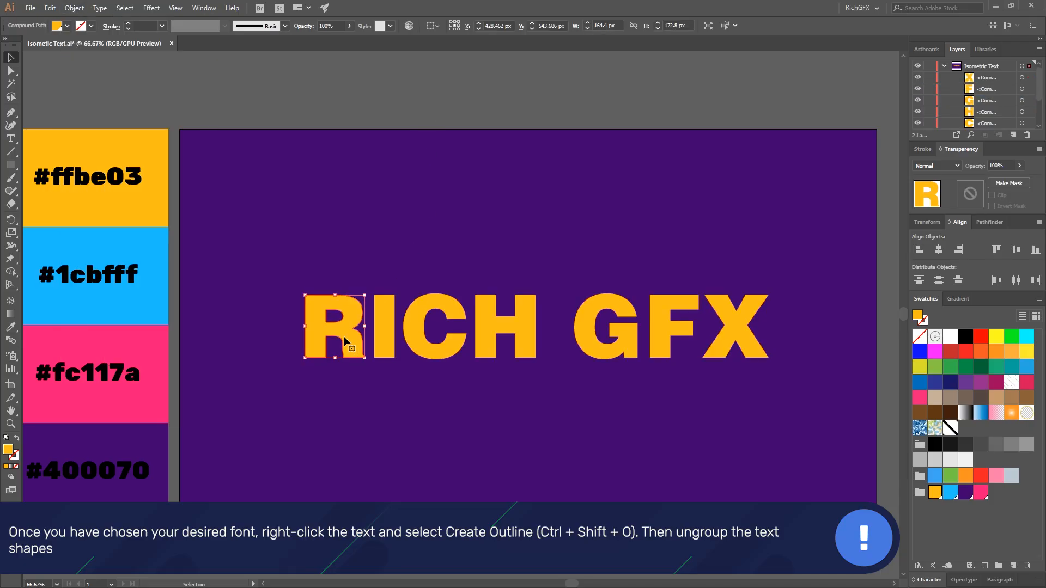
{"action": "left_click", "coordinate": [125, 7]}
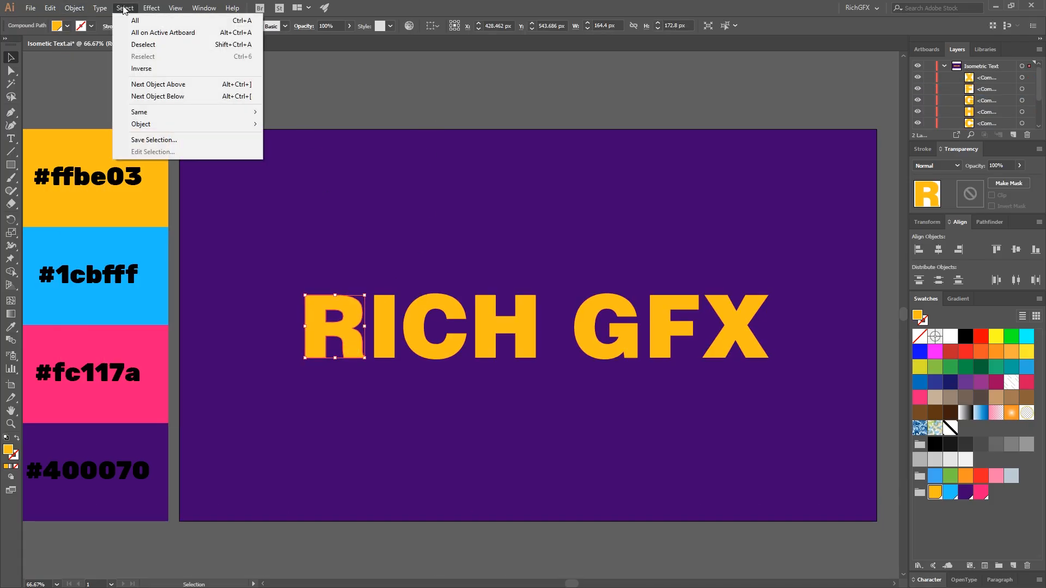
{"action": "mouse_move", "coordinate": [151, 8]}
{"action": "mouse_move", "coordinate": [186, 69]}
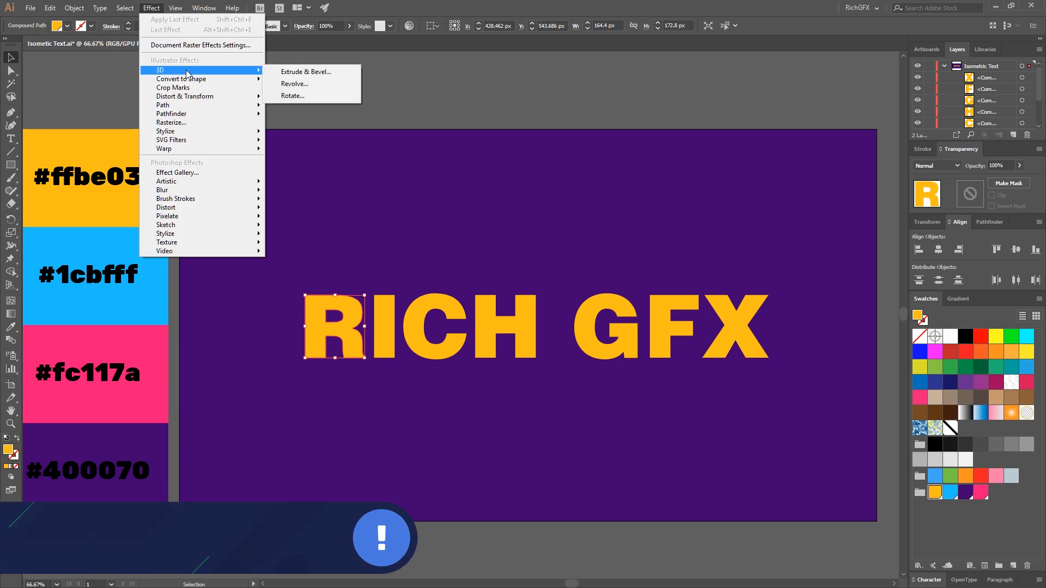
{"action": "left_click", "coordinate": [305, 72]}
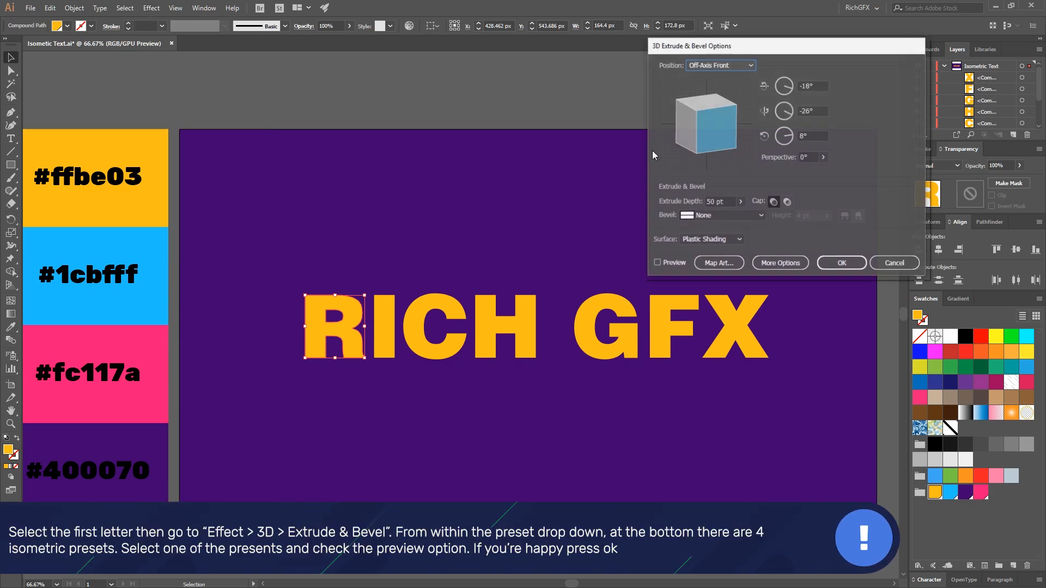
{"action": "left_click", "coordinate": [727, 66]}
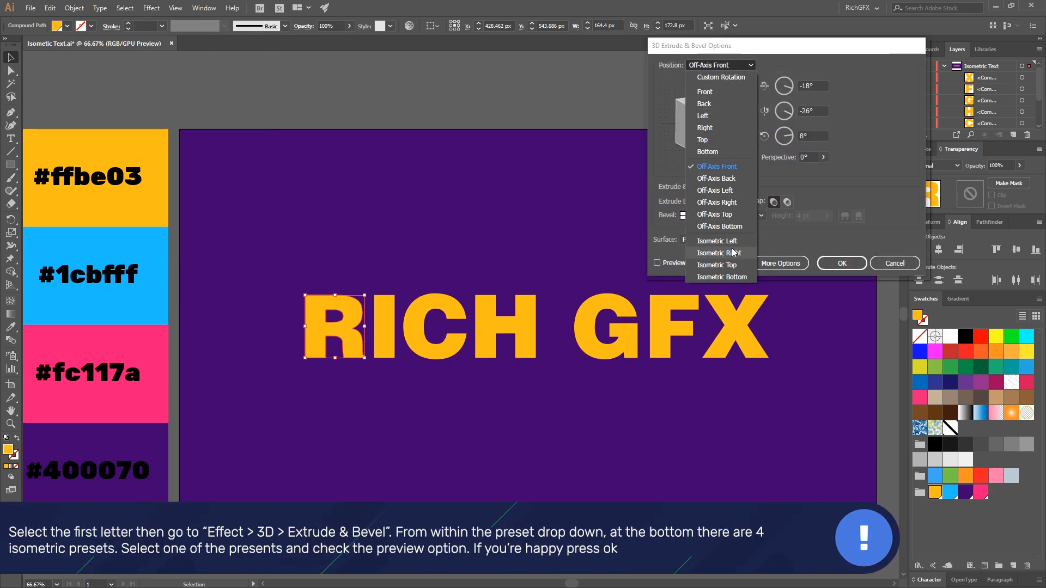
{"action": "left_click", "coordinate": [735, 266]}
{"action": "left_click", "coordinate": [673, 263]}
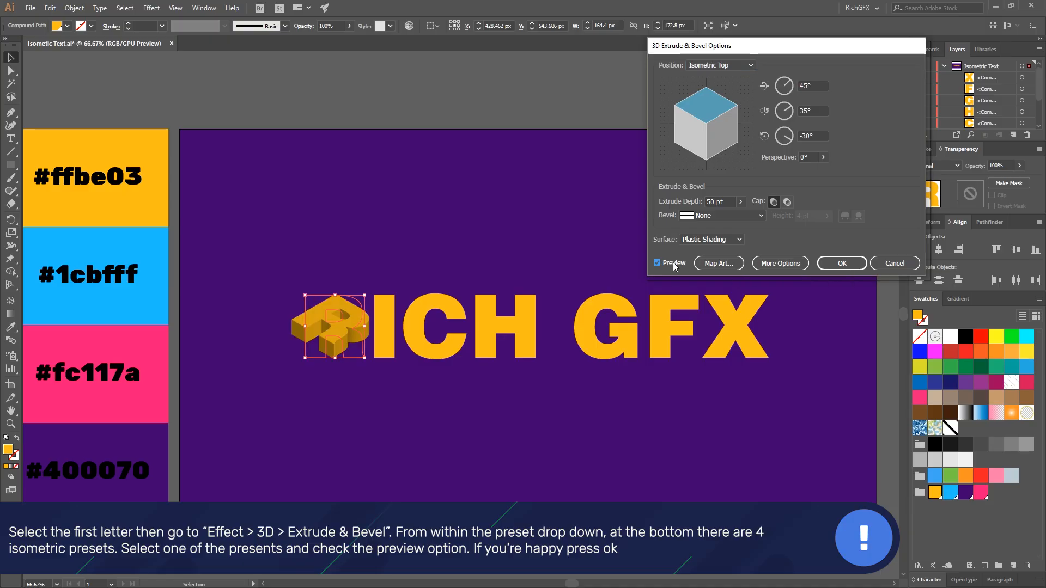
{"action": "left_click", "coordinate": [853, 267]}
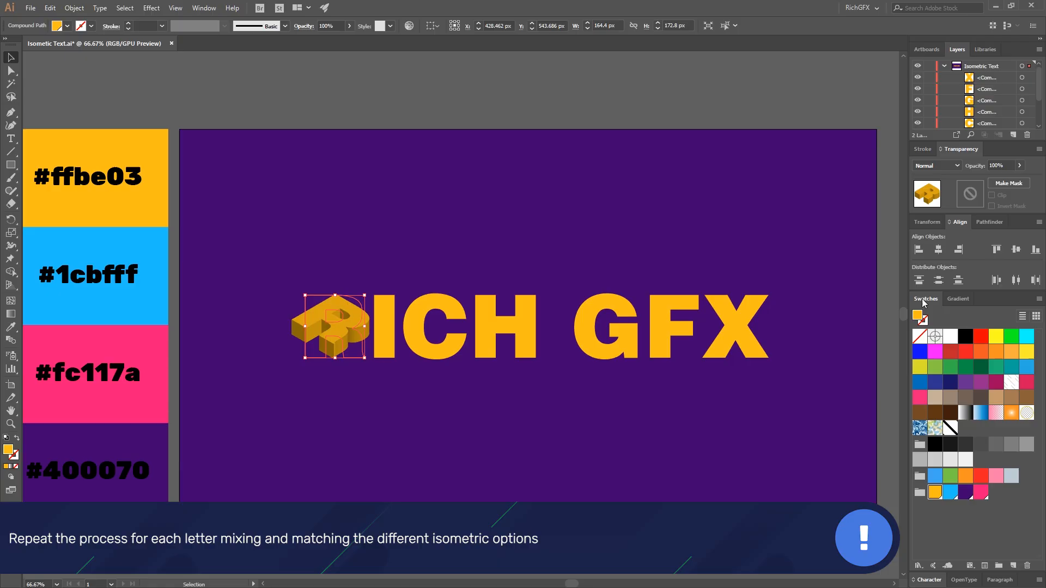
Step: Apply a 3D Extrude & Bevel effect to the letter I with preview on and the Isometric Left position
{"action": "left_click", "coordinate": [377, 339]}
{"action": "left_click", "coordinate": [151, 8]}
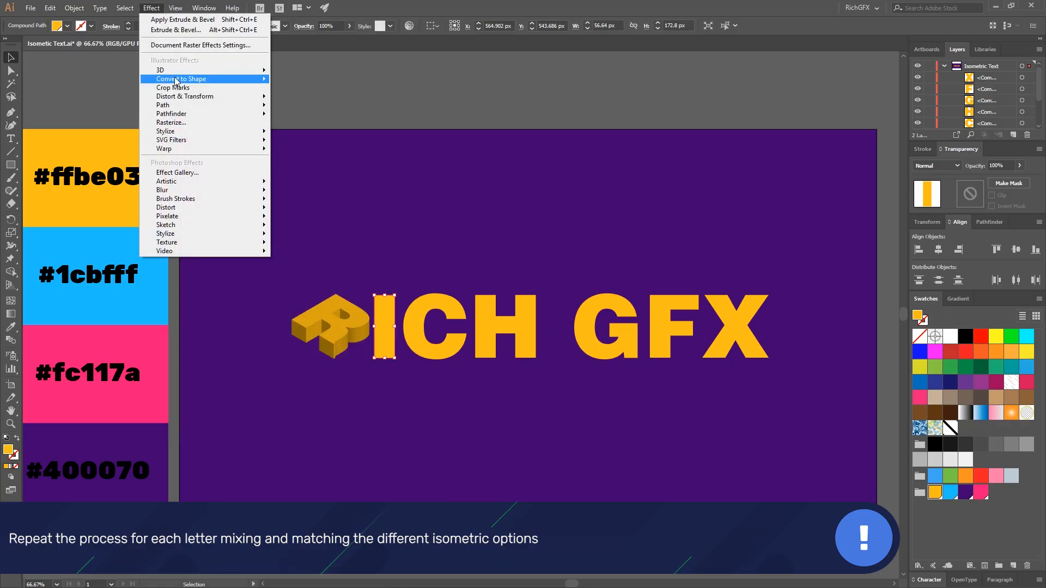
{"action": "mouse_move", "coordinate": [253, 73]}
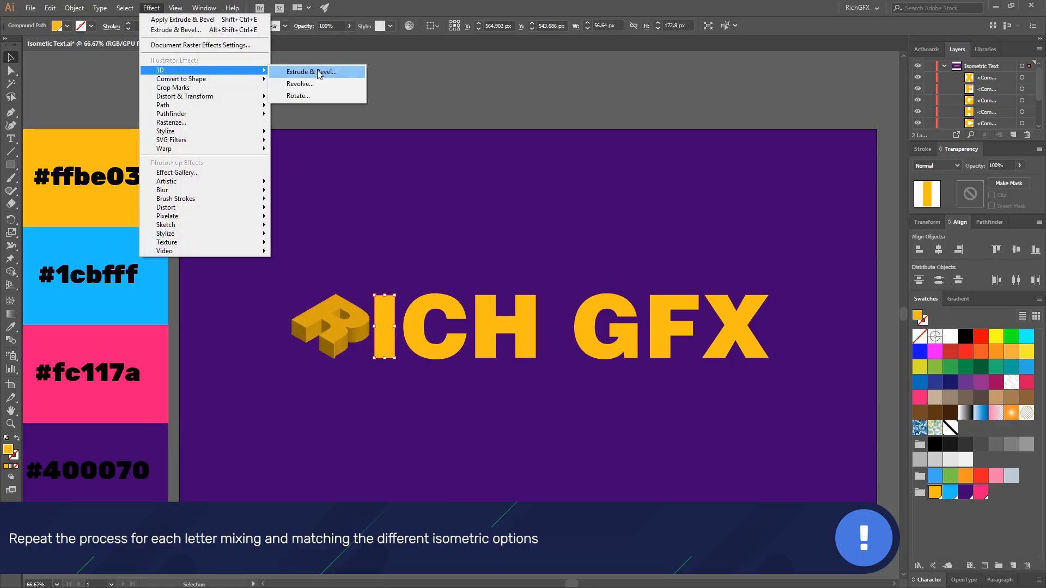
{"action": "left_click", "coordinate": [320, 72]}
{"action": "left_click", "coordinate": [657, 262]}
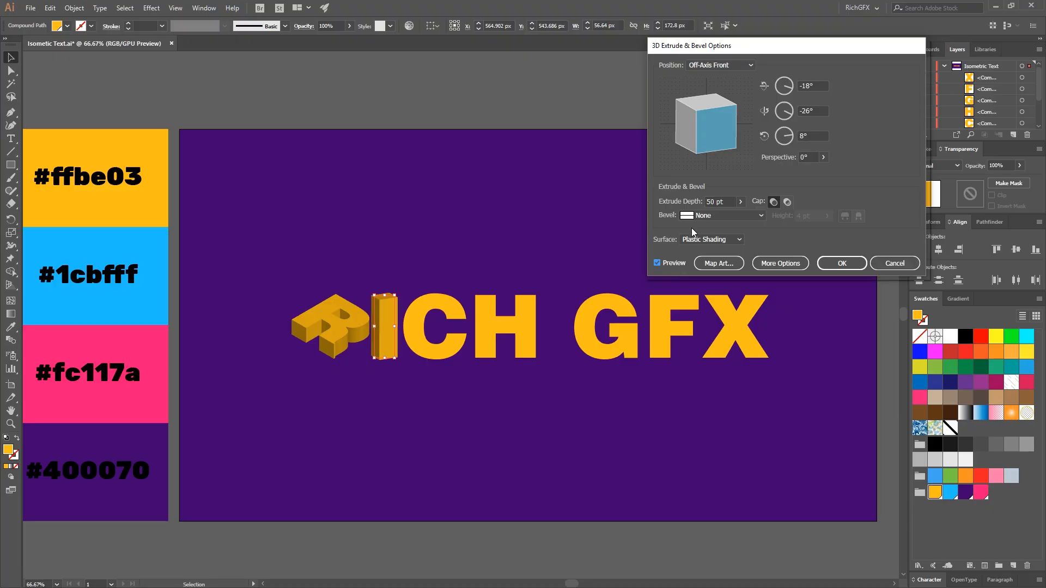
{"action": "left_click", "coordinate": [724, 66]}
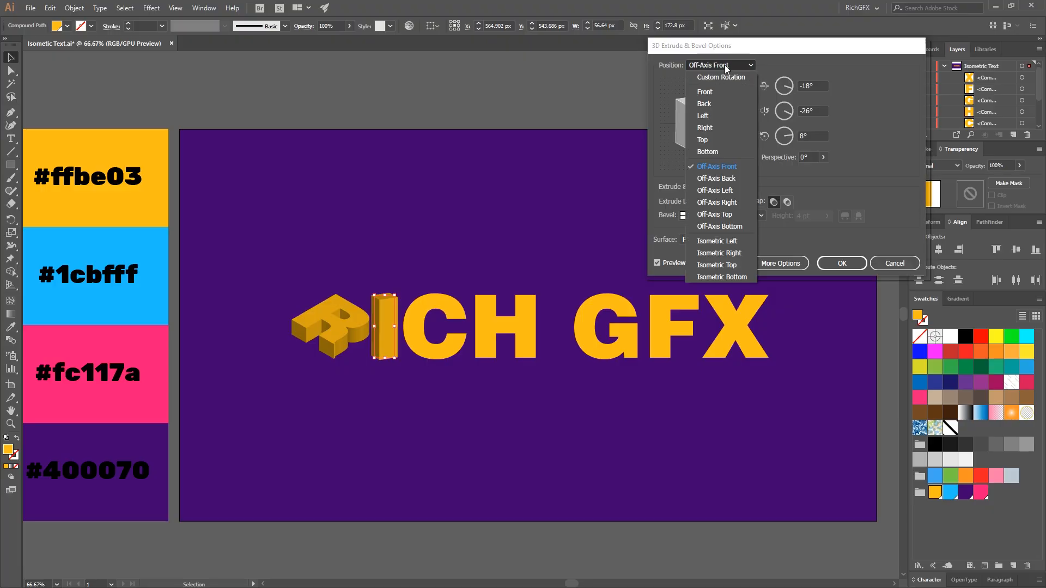
{"action": "left_click", "coordinate": [737, 245]}
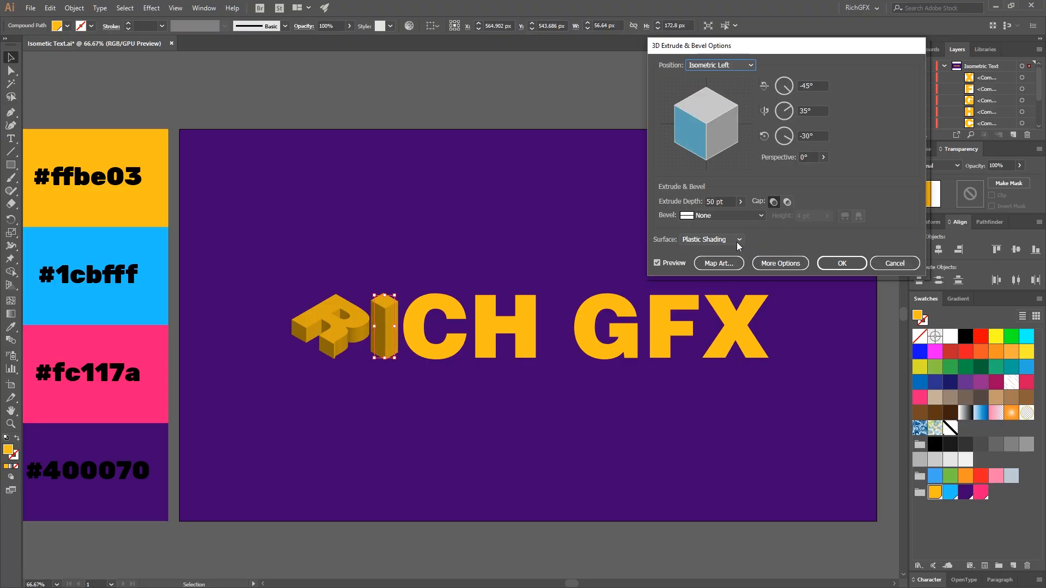
{"action": "left_click", "coordinate": [841, 263]}
Step: Apply a 3D Extrude & Bevel effect to the letter C with the Isometric Right position and preview on
{"action": "left_click", "coordinate": [435, 327]}
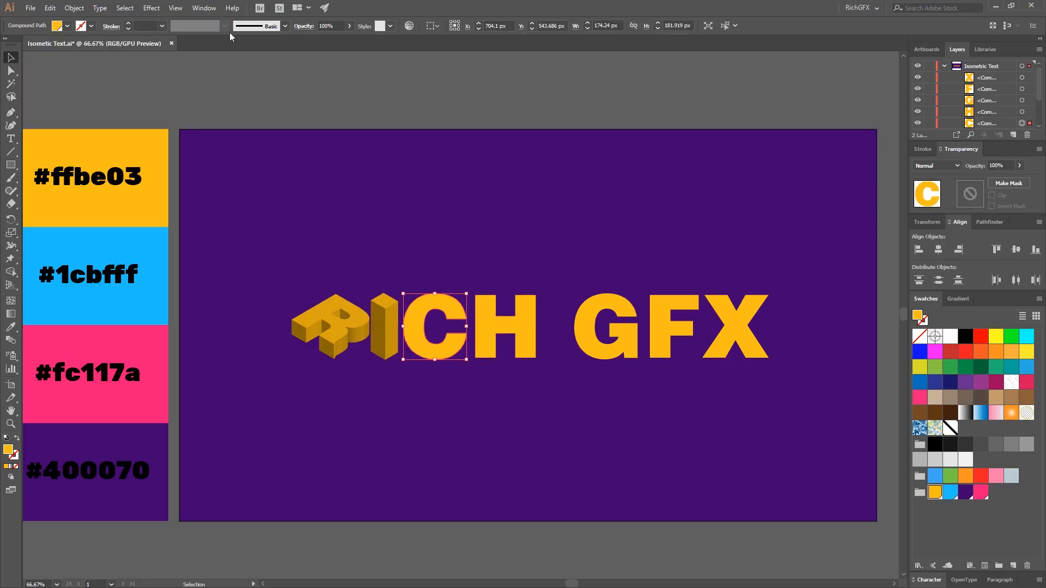
{"action": "left_click", "coordinate": [150, 8]}
{"action": "mouse_move", "coordinate": [163, 77]}
{"action": "left_click", "coordinate": [297, 77]}
{"action": "left_click", "coordinate": [720, 65]}
{"action": "left_click", "coordinate": [738, 253]}
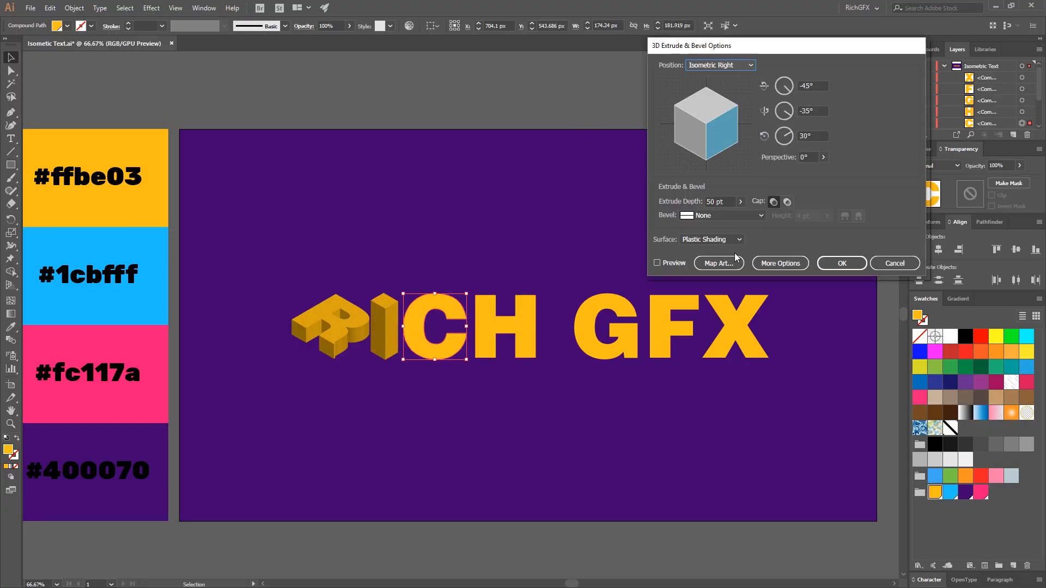
{"action": "left_click", "coordinate": [657, 263]}
{"action": "left_click", "coordinate": [842, 263]}
Step: Apply a 3D Extrude & Bevel effect to the letter H with preview on and the Isometric Top position
{"action": "left_click", "coordinate": [505, 327]}
{"action": "left_click", "coordinate": [151, 8]}
{"action": "mouse_move", "coordinate": [177, 71]}
{"action": "left_click", "coordinate": [296, 71]}
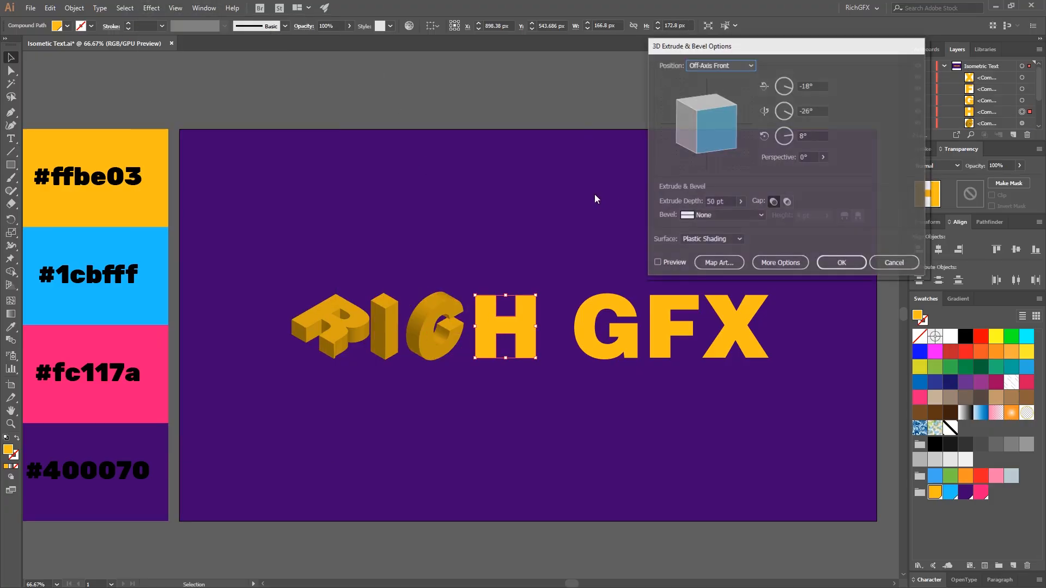
{"action": "left_click", "coordinate": [657, 263]}
{"action": "left_click", "coordinate": [720, 66]}
{"action": "left_click", "coordinate": [737, 265]}
{"action": "left_click", "coordinate": [842, 263]}
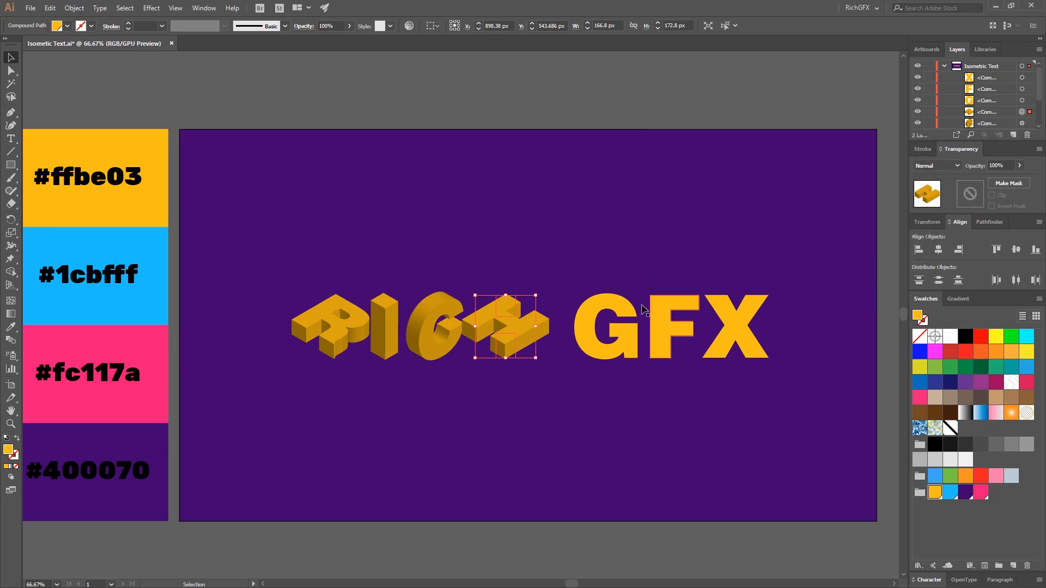
Step: Apply a 3D Extrude & Bevel effect to the letter G with preview on and the Isometric Right position
{"action": "left_click", "coordinate": [606, 327]}
{"action": "left_click", "coordinate": [151, 8]}
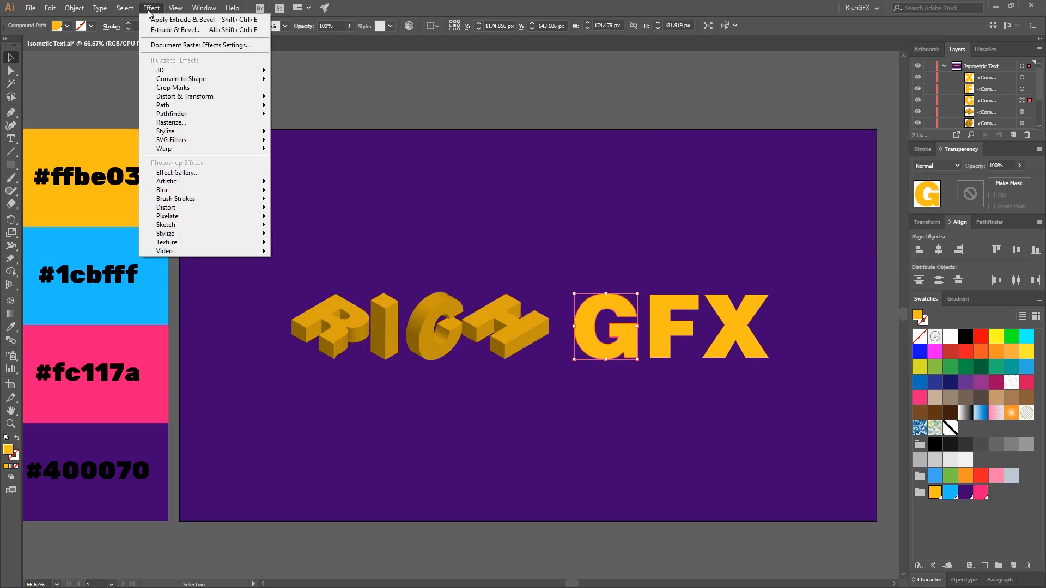
{"action": "mouse_move", "coordinate": [177, 71]}
{"action": "left_click", "coordinate": [297, 72]}
{"action": "left_click", "coordinate": [674, 263]}
{"action": "left_click", "coordinate": [720, 65]}
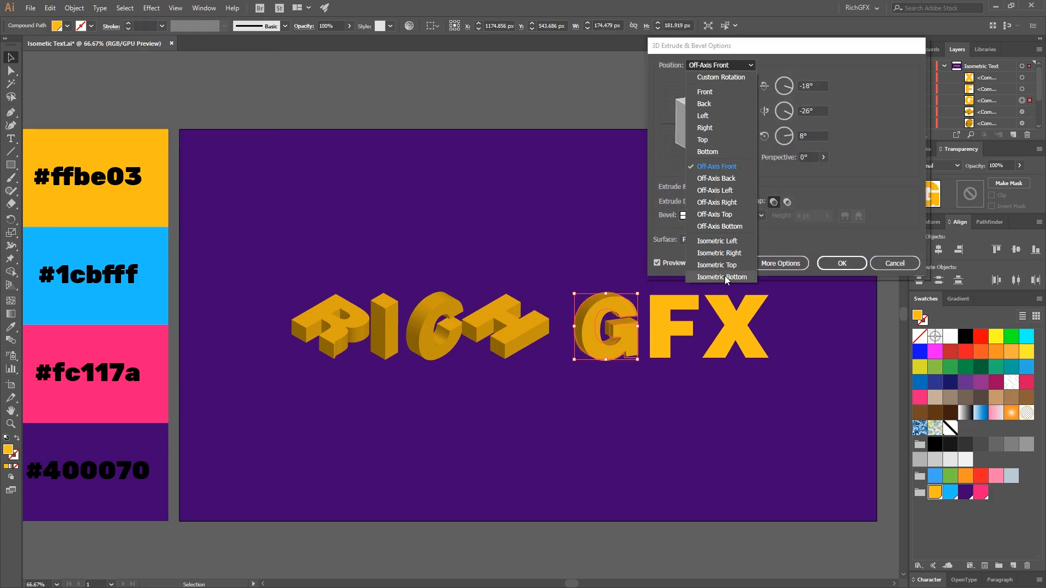
{"action": "left_click", "coordinate": [727, 252]}
{"action": "left_click", "coordinate": [842, 263]}
Step: Apply a 3D Extrude & Bevel effect to the letters F and X together, using the Isometric Left position
{"action": "left_click", "coordinate": [675, 328]}
{"action": "left_click", "coordinate": [741, 324], "text": "shift"}
{"action": "left_click", "coordinate": [150, 7]}
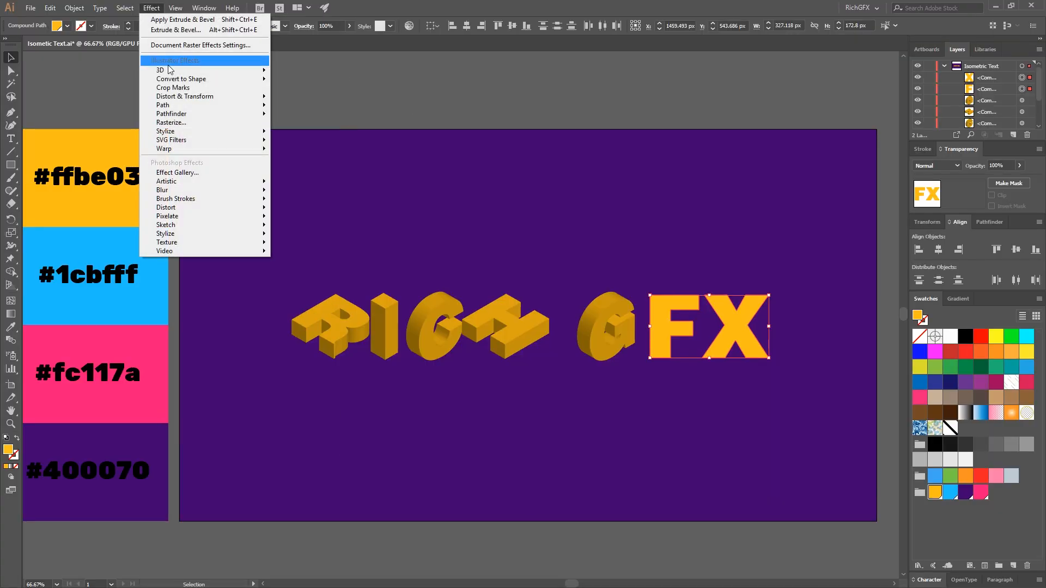
{"action": "left_click", "coordinate": [180, 31]}
{"action": "left_click", "coordinate": [656, 264]}
{"action": "left_click", "coordinate": [720, 66]}
{"action": "left_click", "coordinate": [727, 252]}
{"action": "left_click", "coordinate": [738, 65]}
{"action": "left_click", "coordinate": [727, 240]}
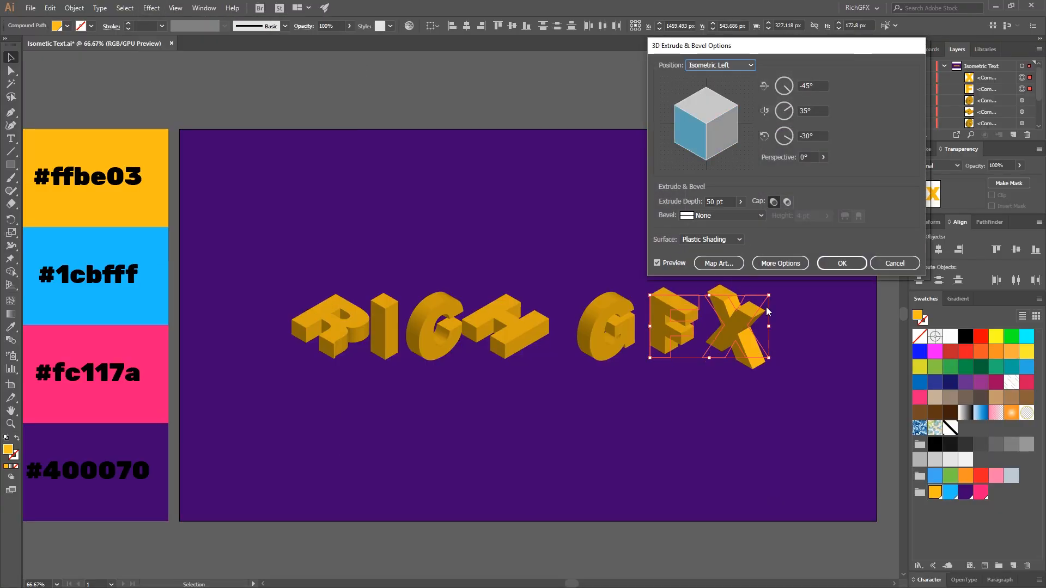
{"action": "left_click", "coordinate": [842, 263]}
{"action": "left_click", "coordinate": [834, 284]}
Step: Move the letter H 50 px to the right, away from the C
{"action": "left_click", "coordinate": [750, 338]}
{"action": "left_click_drag", "start_coordinate": [804, 398], "coordinate": [405, 385]}
{"action": "left_click", "coordinate": [511, 339]}
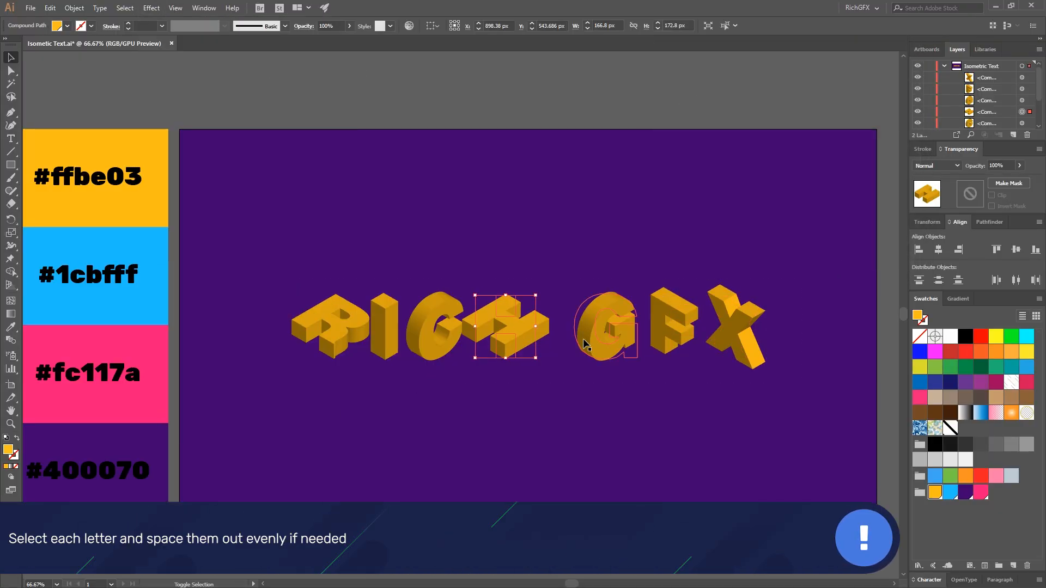
{"action": "key", "text": "shift+Right"}
{"action": "key", "text": "shift+Right"}
{"action": "key", "text": "shift+Right"}
{"action": "key", "text": "shift+Right"}
{"action": "key", "text": "shift+Right"}
Step: Nudge the letter C about 14 px to the right to even out its spacing
{"action": "left_click", "coordinate": [449, 347]}
{"action": "key", "text": "Right"}
{"action": "key", "text": "Right"}
{"action": "key", "text": "Right"}
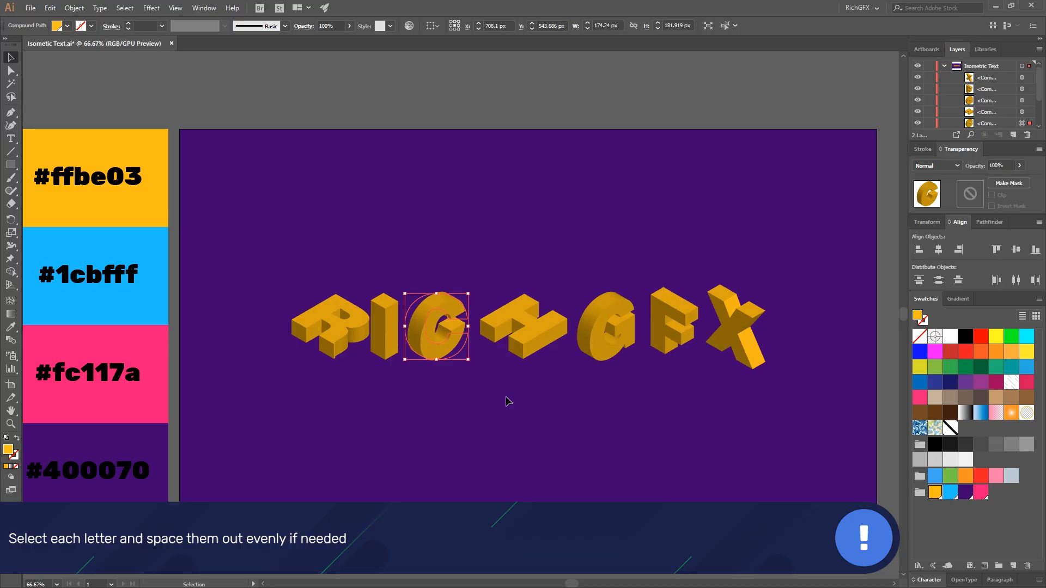
{"action": "key", "text": "shift+Right"}
Step: Move the letter R 30 px to the left, away from the I, and deselect it
{"action": "left_click", "coordinate": [334, 339]}
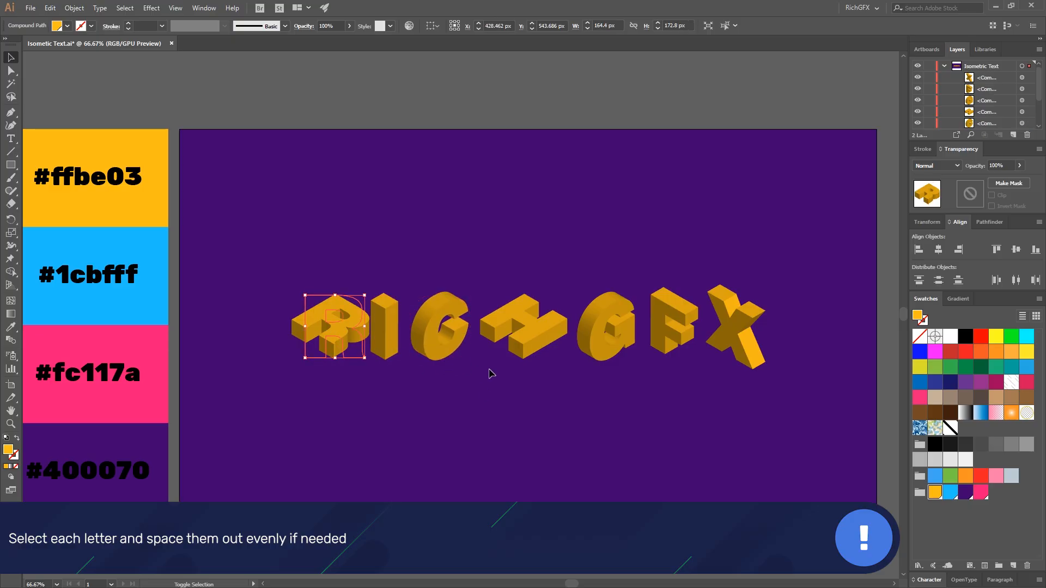
{"action": "key", "text": "shift+Left"}
{"action": "key", "text": "shift+Left"}
{"action": "key", "text": "shift+Left"}
{"action": "left_click", "coordinate": [668, 402]}
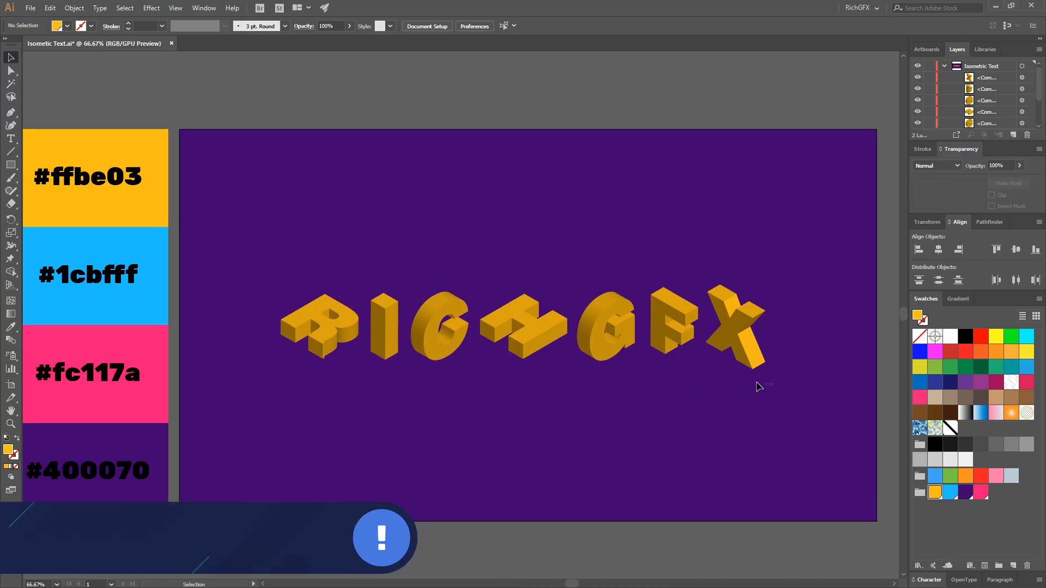
Step: Expand the appearance of all the extruded letters
{"action": "left_click_drag", "start_coordinate": [756, 385], "coordinate": [203, 187]}
{"action": "left_click", "coordinate": [74, 7]}
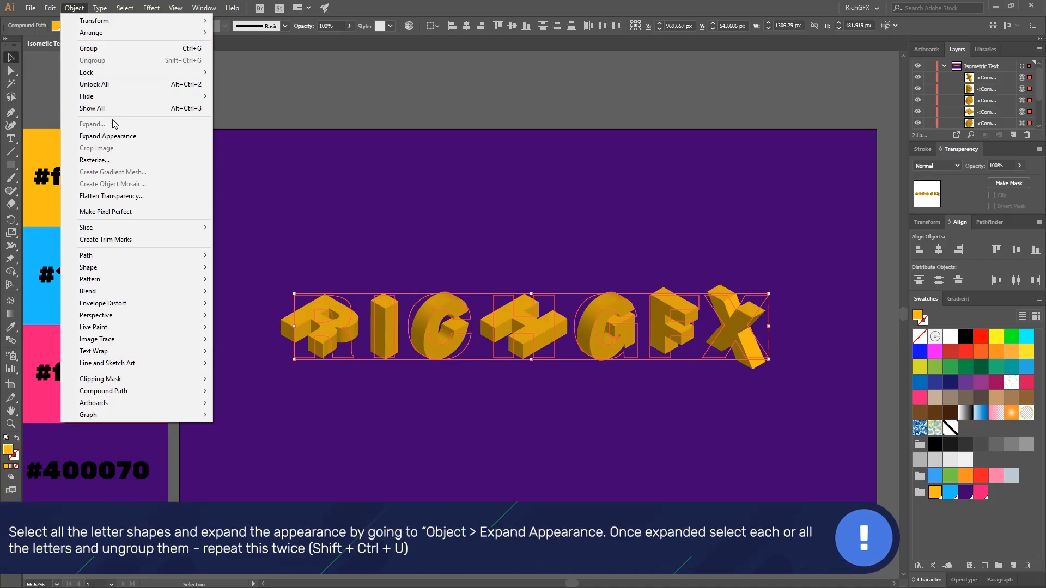
{"action": "left_click", "coordinate": [108, 136]}
{"action": "left_click", "coordinate": [592, 428]}
Step: Ungroup the expanded letter R twice to separate its faces
{"action": "left_click", "coordinate": [319, 318]}
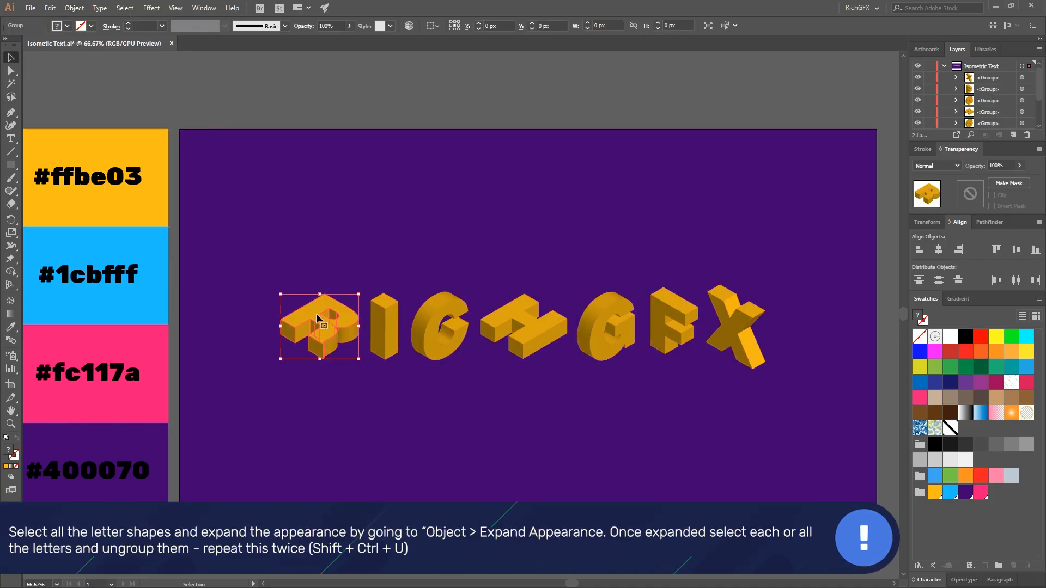
{"action": "left_click", "coordinate": [74, 8]}
{"action": "left_click", "coordinate": [93, 64]}
{"action": "left_click", "coordinate": [289, 233]}
{"action": "left_click", "coordinate": [318, 311]}
{"action": "left_click", "coordinate": [74, 7]}
{"action": "left_click", "coordinate": [92, 64]}
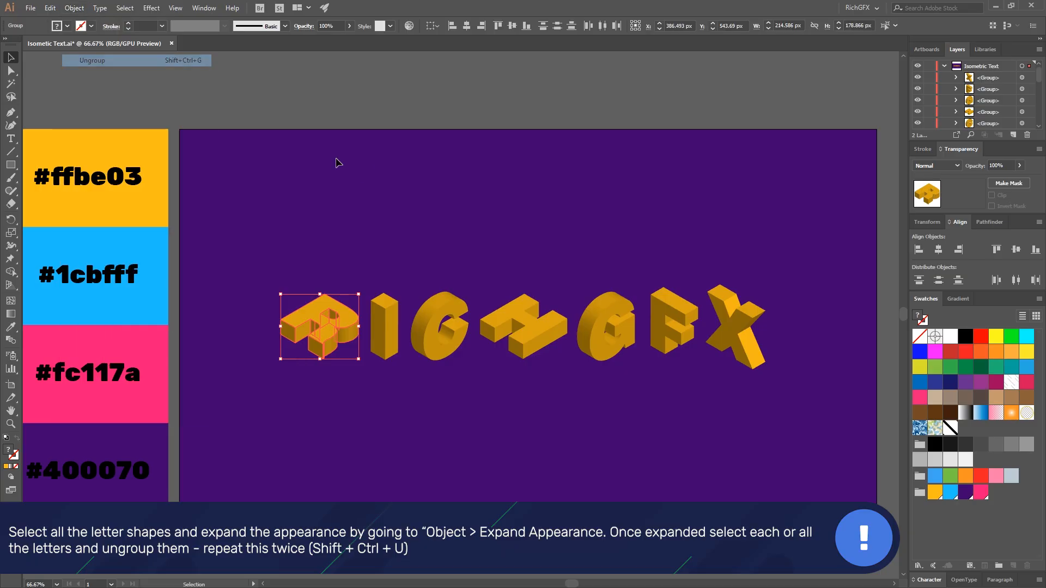
{"action": "left_click", "coordinate": [339, 164]}
Step: Ungroup the remaining letters, I through X, twice to separate their faces
{"action": "left_click_drag", "start_coordinate": [812, 384], "coordinate": [386, 283]}
{"action": "left_click", "coordinate": [74, 8]}
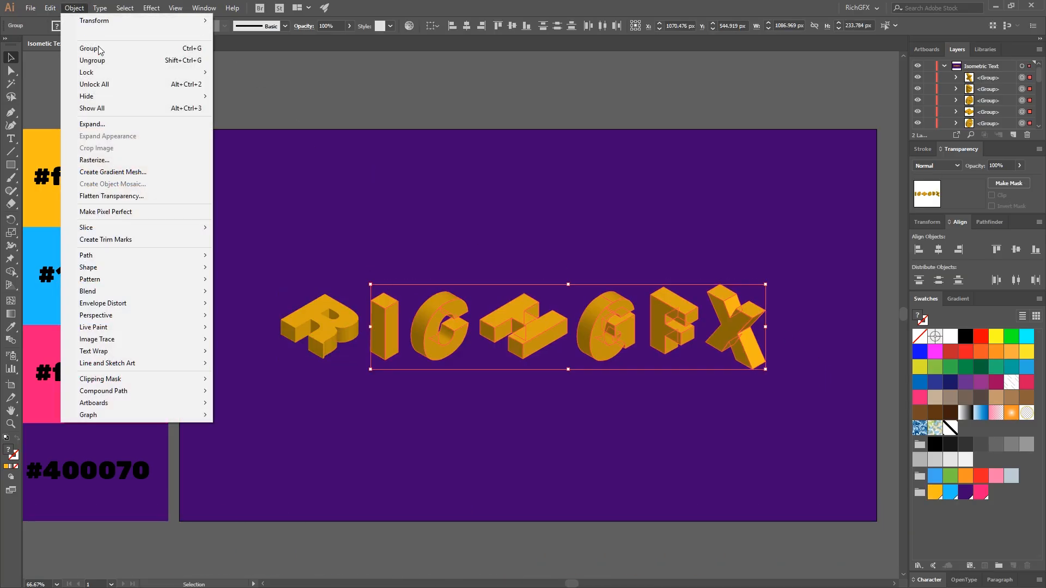
{"action": "left_click", "coordinate": [92, 59]}
{"action": "left_click", "coordinate": [74, 8]}
{"action": "left_click", "coordinate": [92, 60]}
{"action": "left_click", "coordinate": [235, 125]}
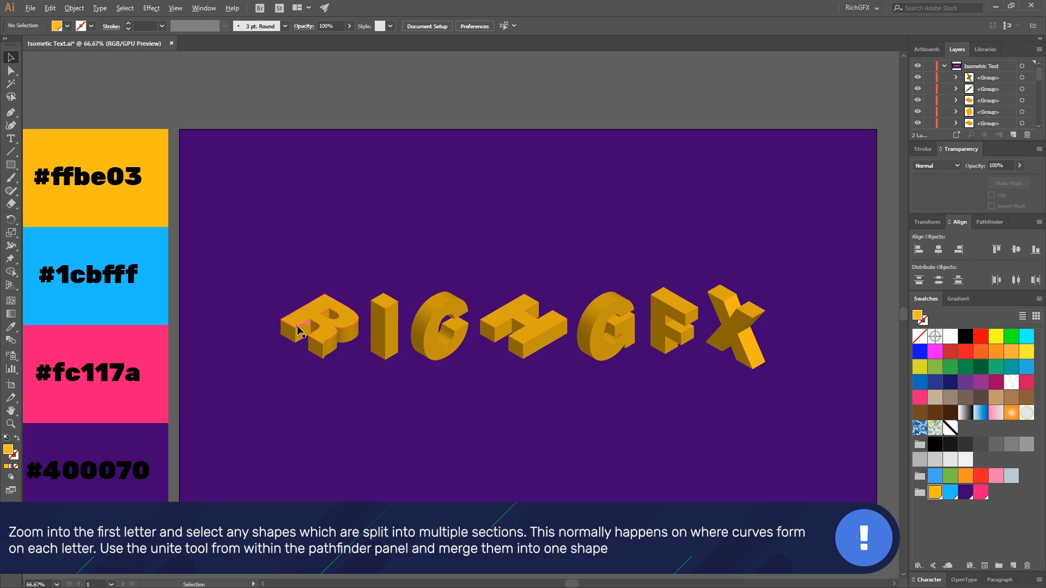
Step: Unite the split wall segments in the R's inner notch, and likewise those inside its counter, with Pathfinder
{"action": "scroll", "coordinate": [298, 329], "scroll_direction": "up", "scroll_amount": 6}
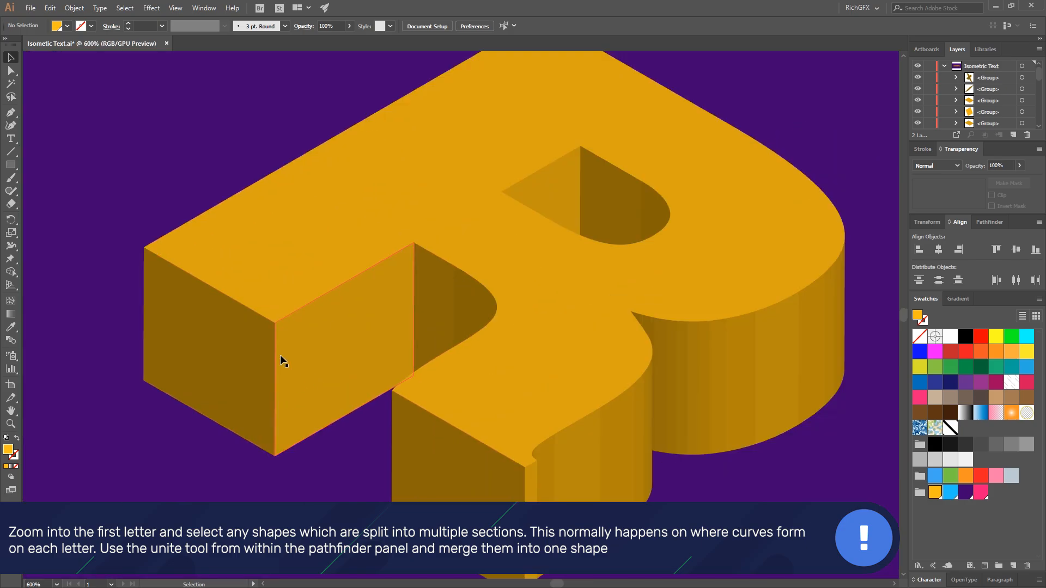
{"action": "left_click", "coordinate": [468, 307]}
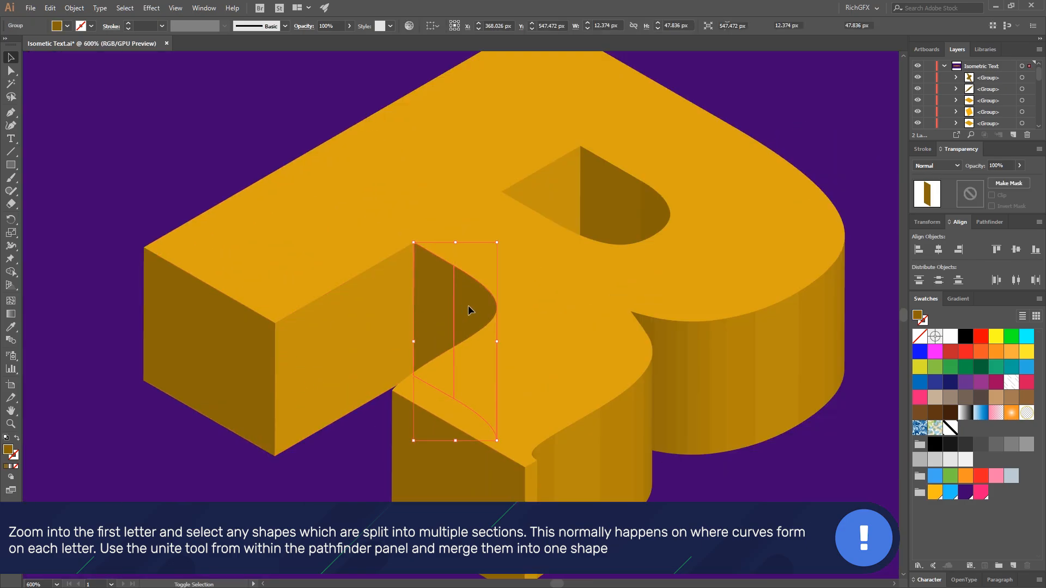
{"action": "left_click", "coordinate": [927, 222]}
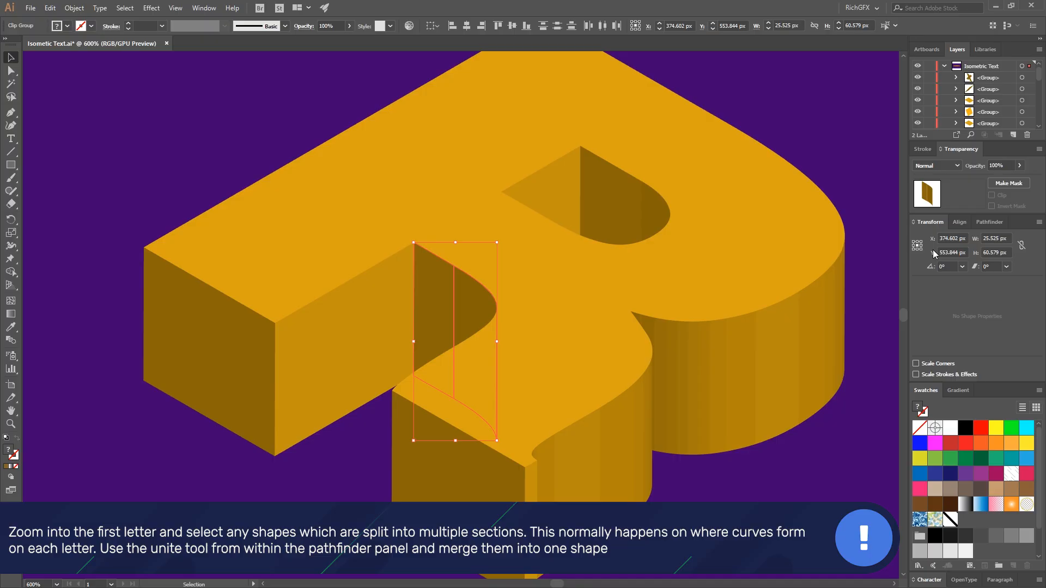
{"action": "left_click", "coordinate": [989, 222]}
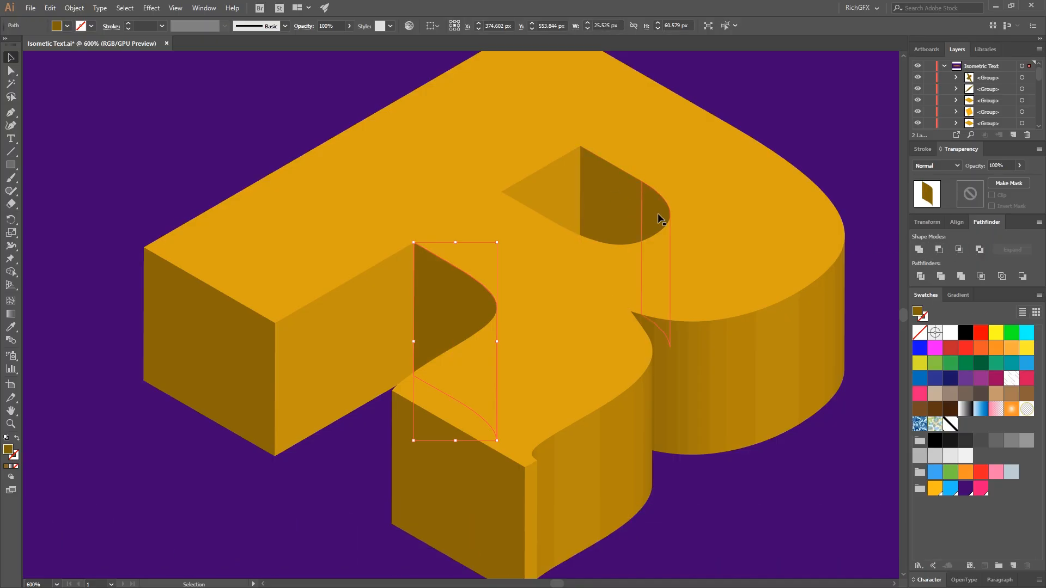
{"action": "left_click", "coordinate": [632, 213]}
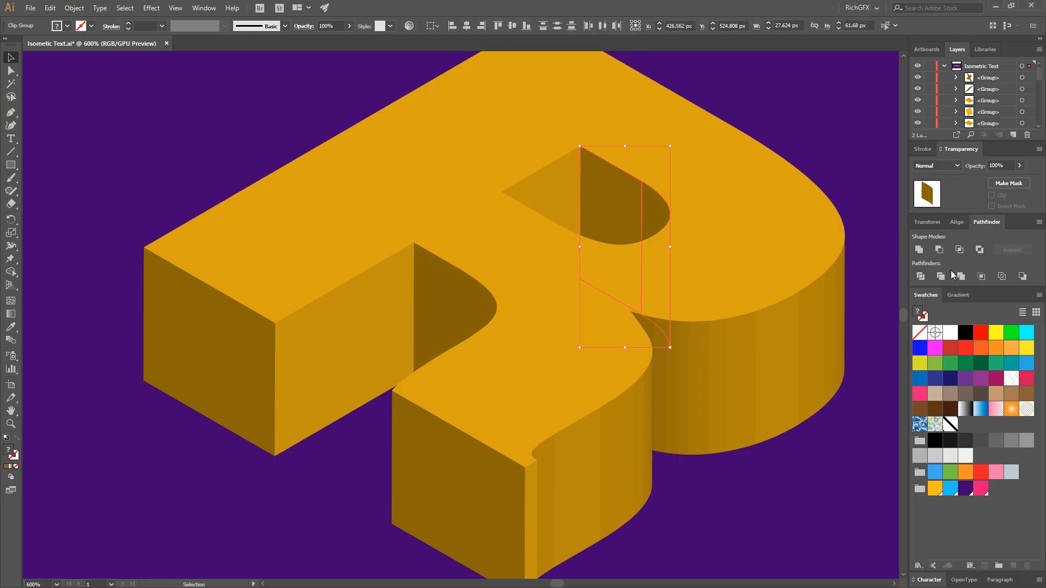
{"action": "left_click", "coordinate": [921, 250]}
Step: Unite the R's two curved outer side faces and the narrow strip beside its leg into one shape
{"action": "left_click", "coordinate": [810, 325]}
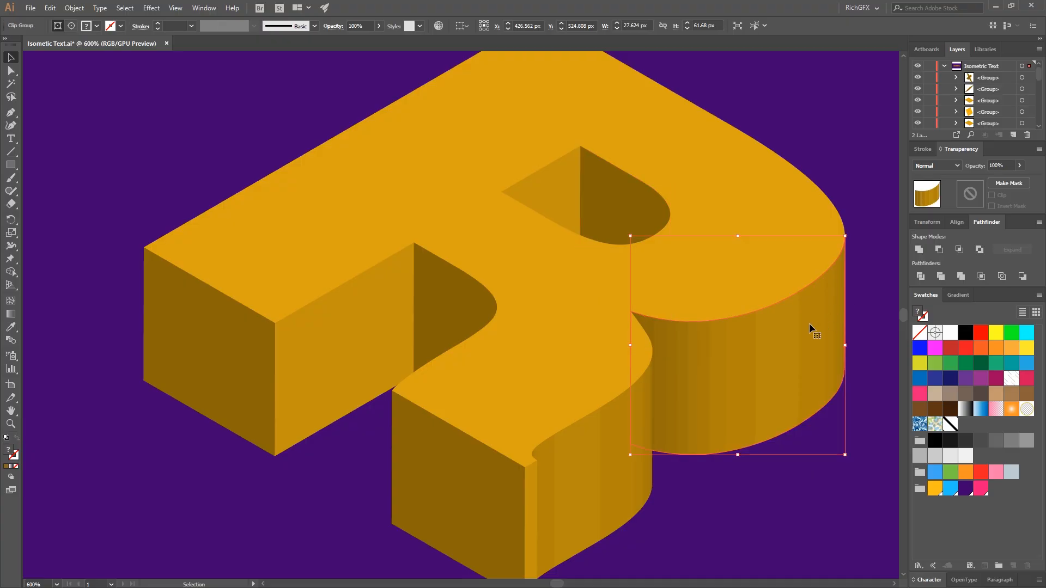
{"action": "left_click", "coordinate": [617, 443], "text": "shift"}
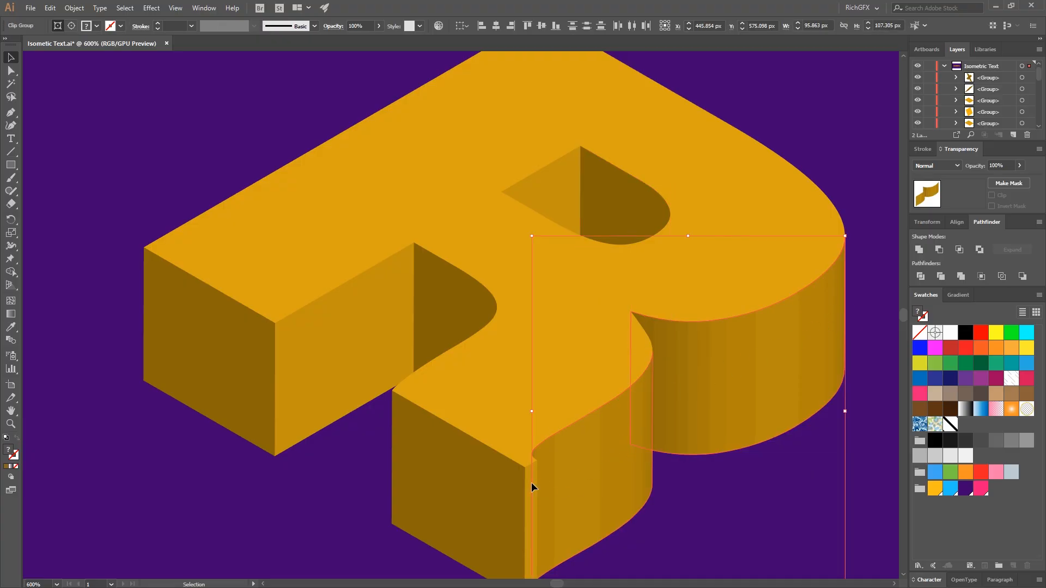
{"action": "left_click", "coordinate": [919, 251]}
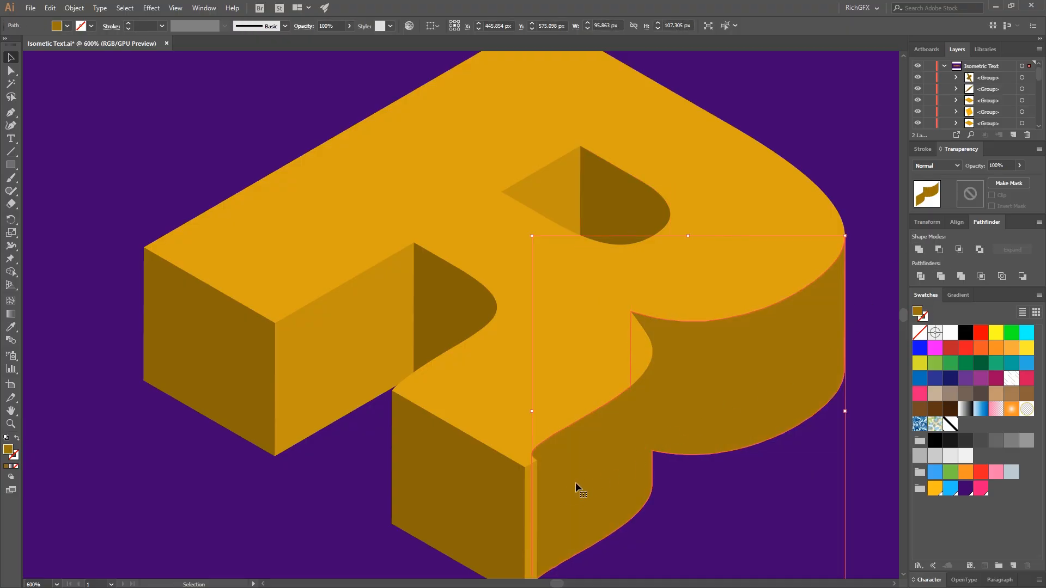
{"action": "left_click", "coordinate": [534, 494]}
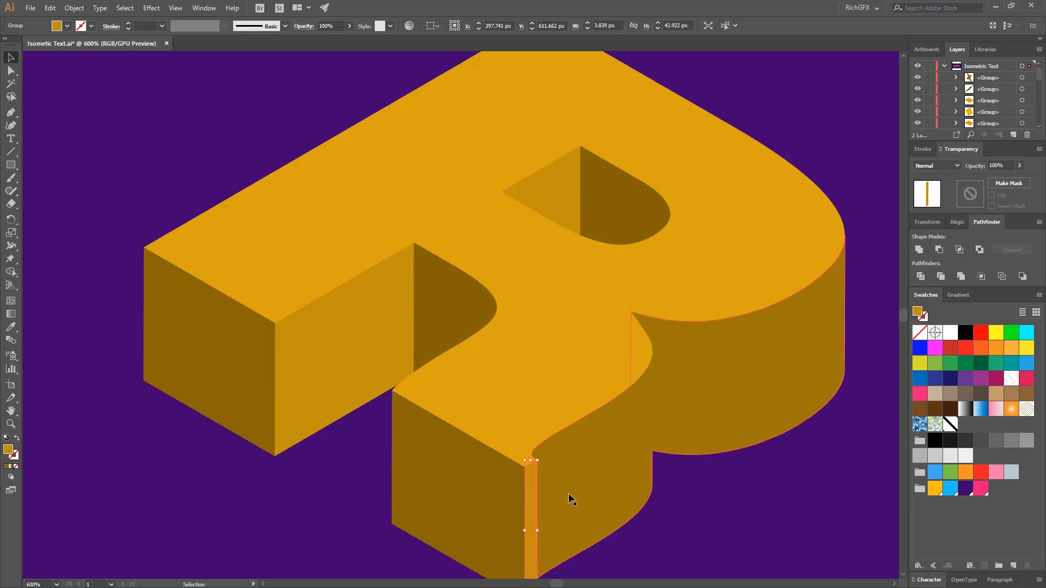
{"action": "left_click", "coordinate": [597, 486], "text": "shift"}
{"action": "left_click", "coordinate": [938, 274]}
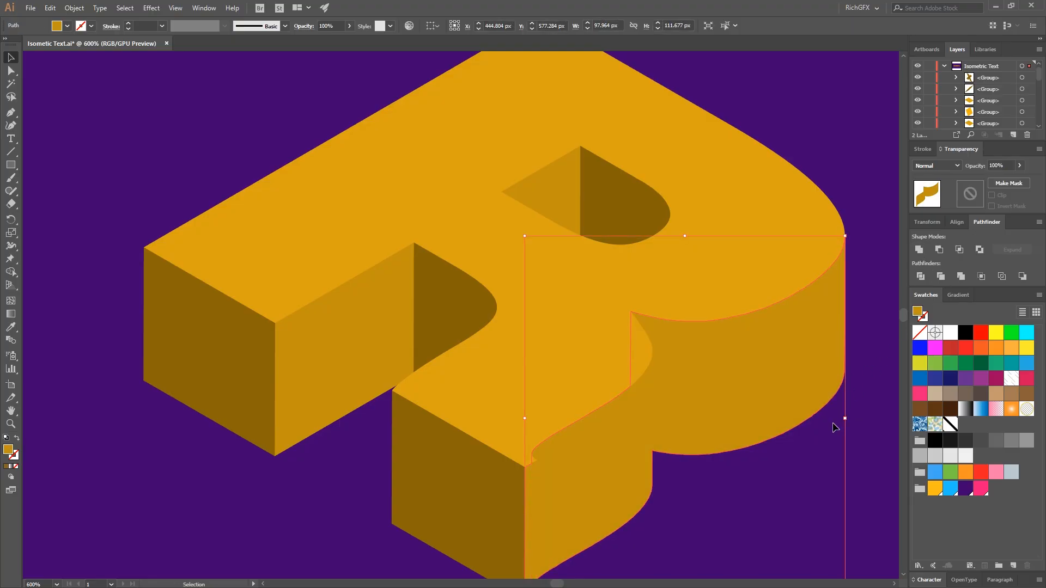
{"action": "left_click", "coordinate": [800, 508]}
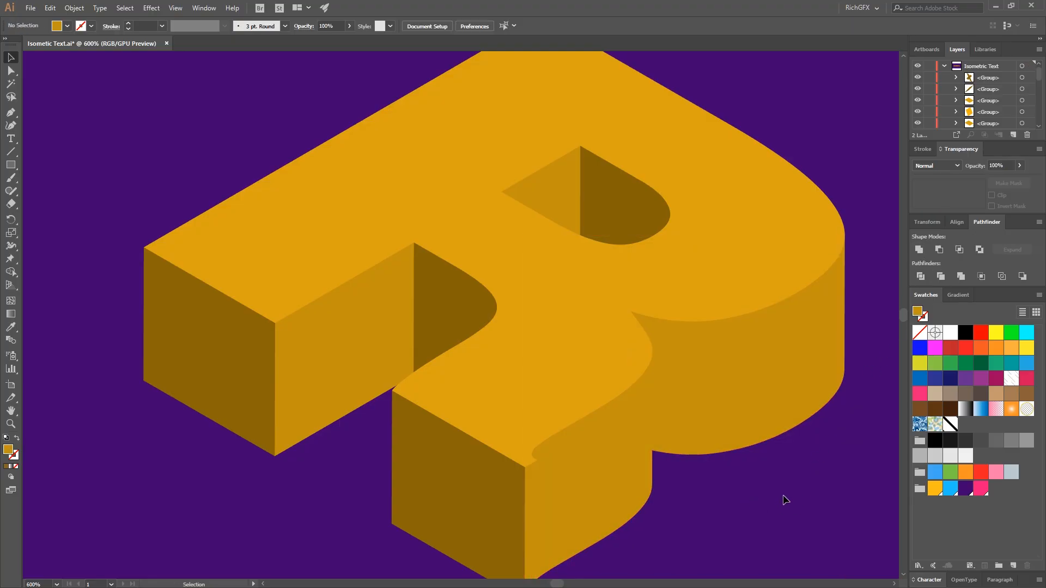
Step: Unite the segments of the C's curved outer side, and likewise those of its inner wall
{"action": "scroll", "coordinate": [762, 496], "scroll_direction": "down", "scroll_amount": 3}
{"action": "left_click_drag", "start_coordinate": [819, 465], "coordinate": [261, 360]}
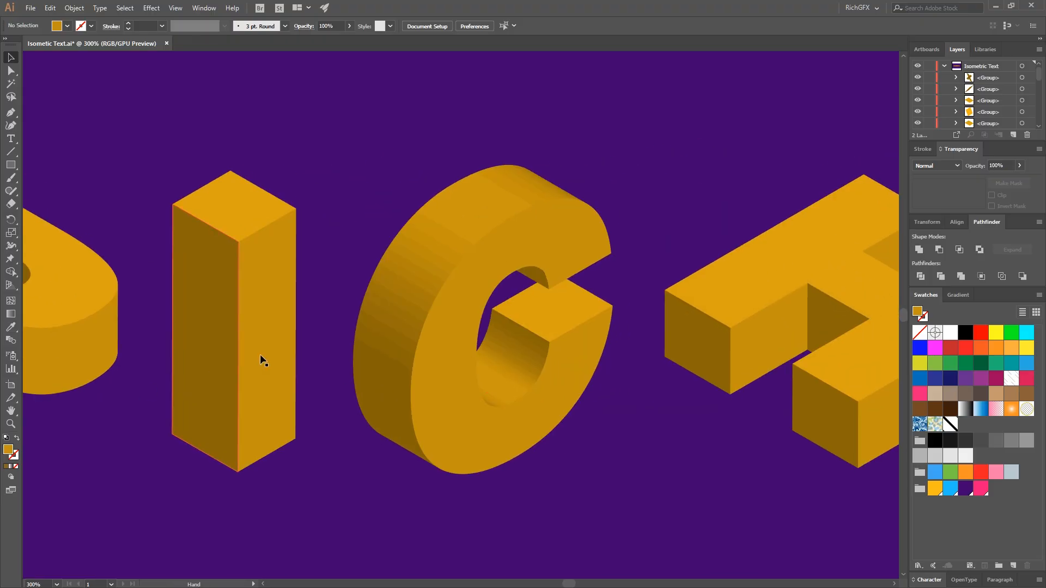
{"action": "left_click", "coordinate": [454, 228]}
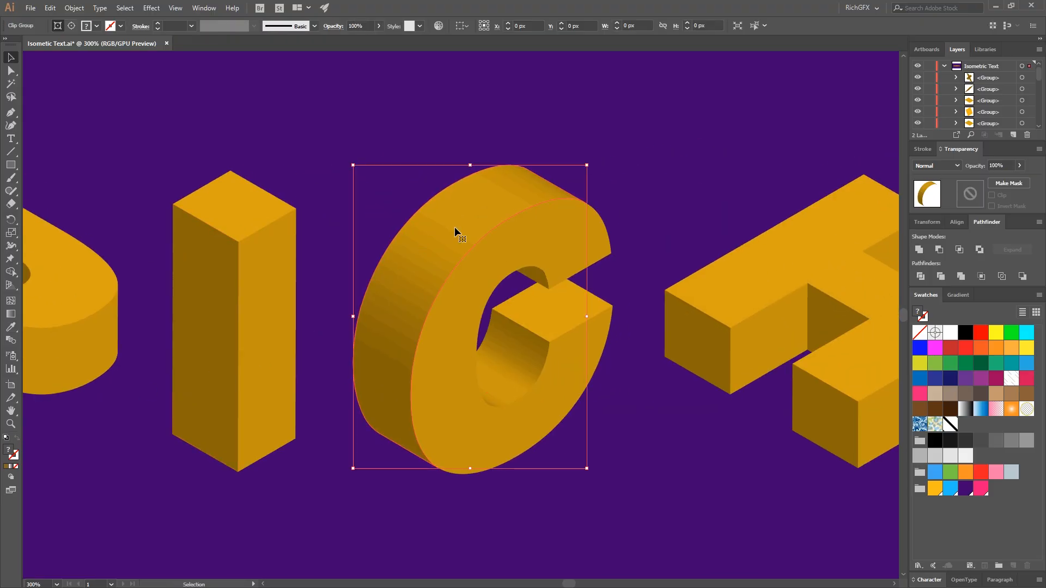
{"action": "left_click", "coordinate": [920, 253]}
{"action": "left_click", "coordinate": [537, 357]}
{"action": "left_click", "coordinate": [920, 253]}
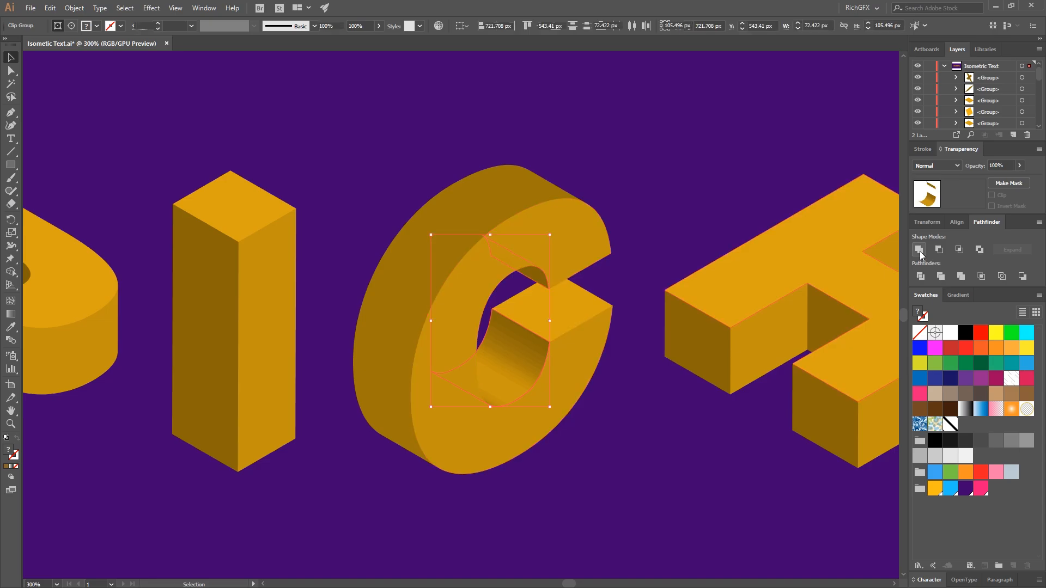
{"action": "left_click", "coordinate": [621, 327]}
Step: Unite the segments of the G's curved outer side, and likewise those of its inner walls
{"action": "left_click_drag", "start_coordinate": [741, 430], "coordinate": [5, 452]}
{"action": "left_click", "coordinate": [406, 311]}
{"action": "left_click", "coordinate": [919, 252]}
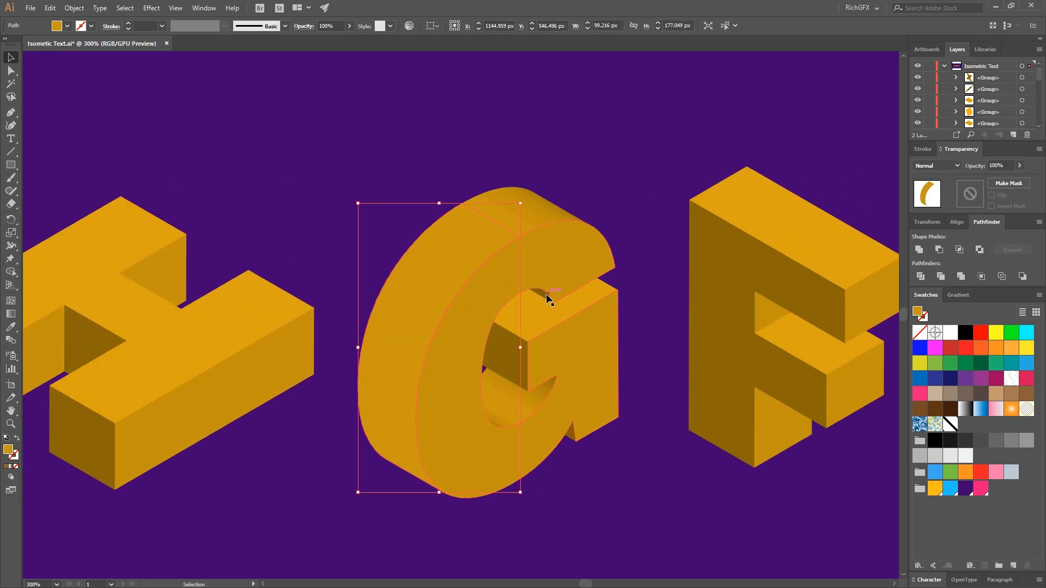
{"action": "left_click", "coordinate": [547, 295]}
{"action": "left_click", "coordinate": [509, 405], "text": "shift"}
{"action": "left_click", "coordinate": [919, 251]}
{"action": "left_click", "coordinate": [654, 457]}
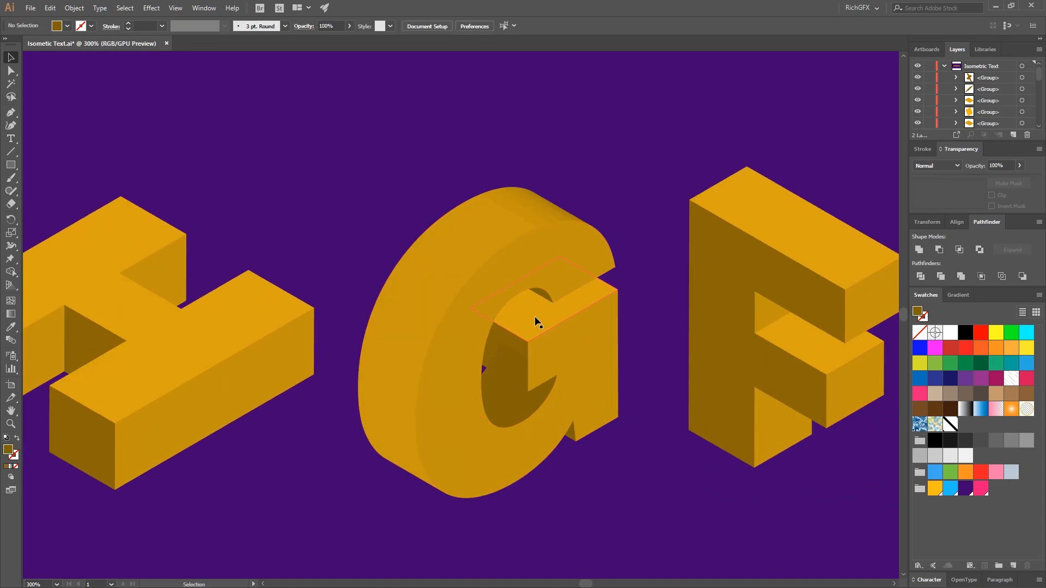
Step: Fill the main face of every letter in RICH GFX with white
{"action": "left_click_drag", "start_coordinate": [534, 316], "coordinate": [51, 283]}
{"action": "scroll", "coordinate": [476, 392], "scroll_direction": "down", "scroll_amount": 3}
{"action": "left_click_drag", "start_coordinate": [276, 425], "coordinate": [707, 410]}
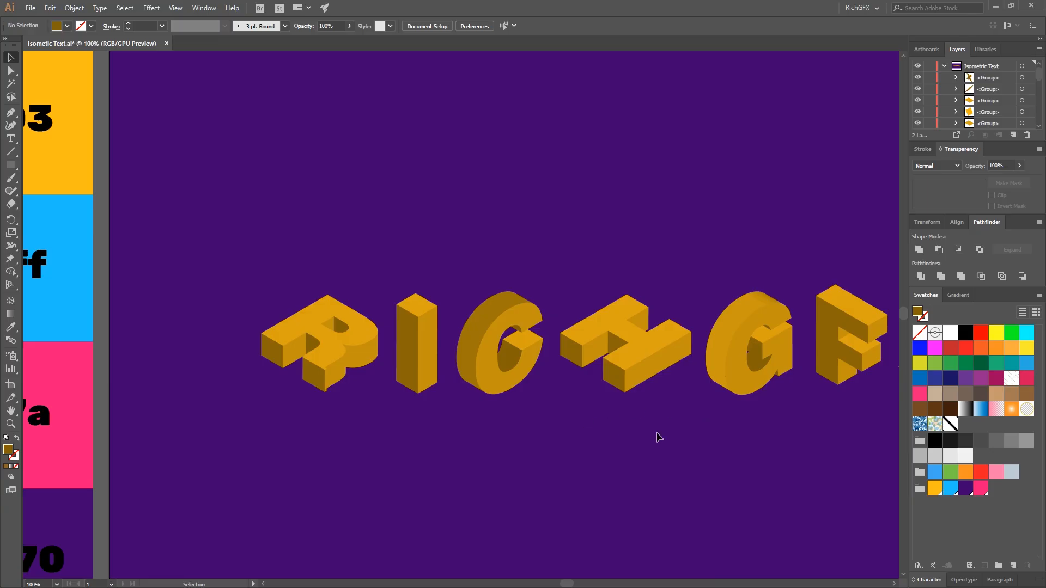
{"action": "left_click", "coordinate": [364, 329]}
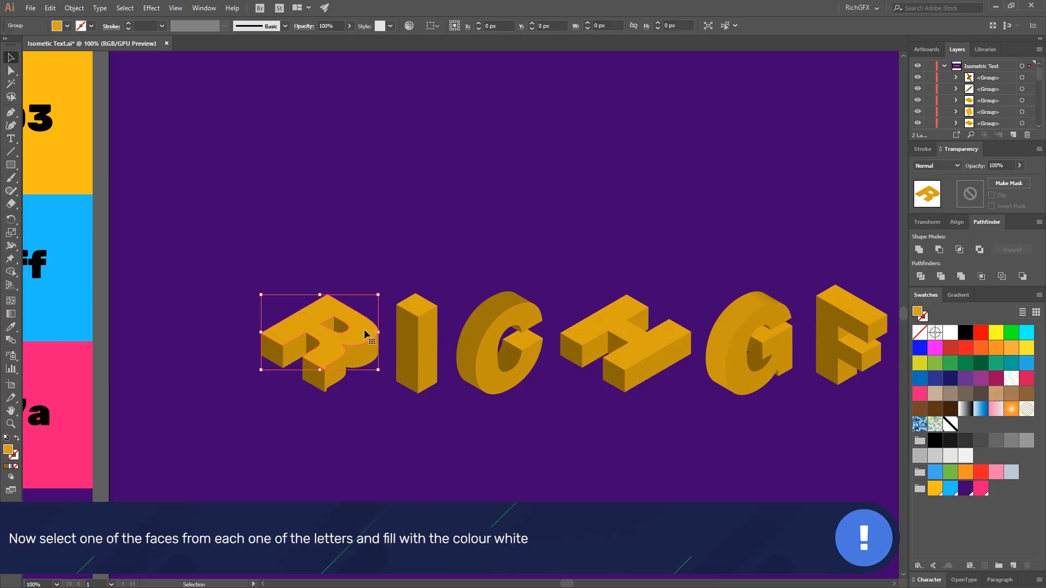
{"action": "left_click", "coordinate": [422, 346], "text": "shift"}
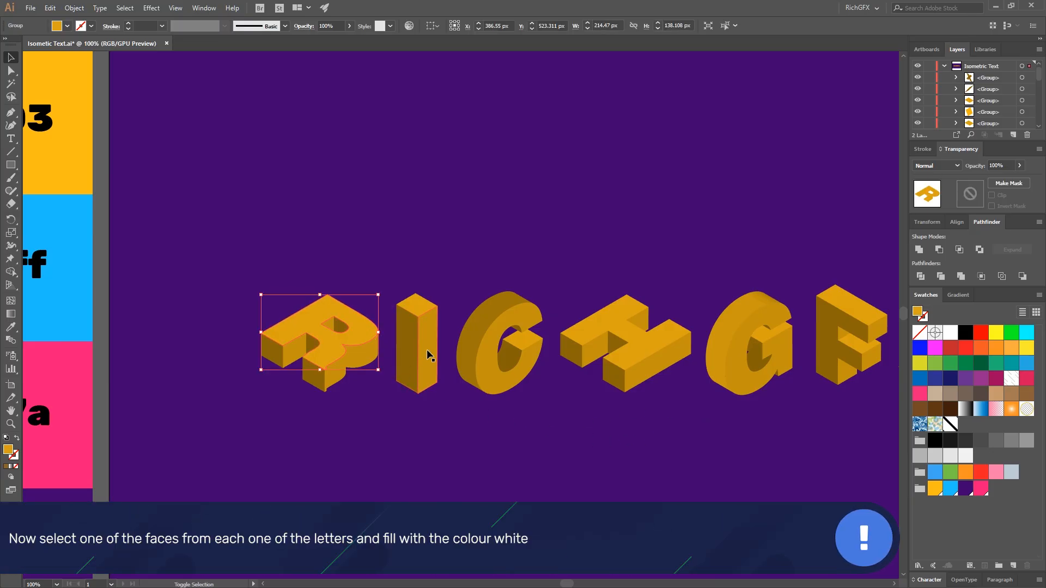
{"action": "left_click", "coordinate": [489, 372], "text": "shift"}
{"action": "left_click", "coordinate": [664, 335], "text": "shift"}
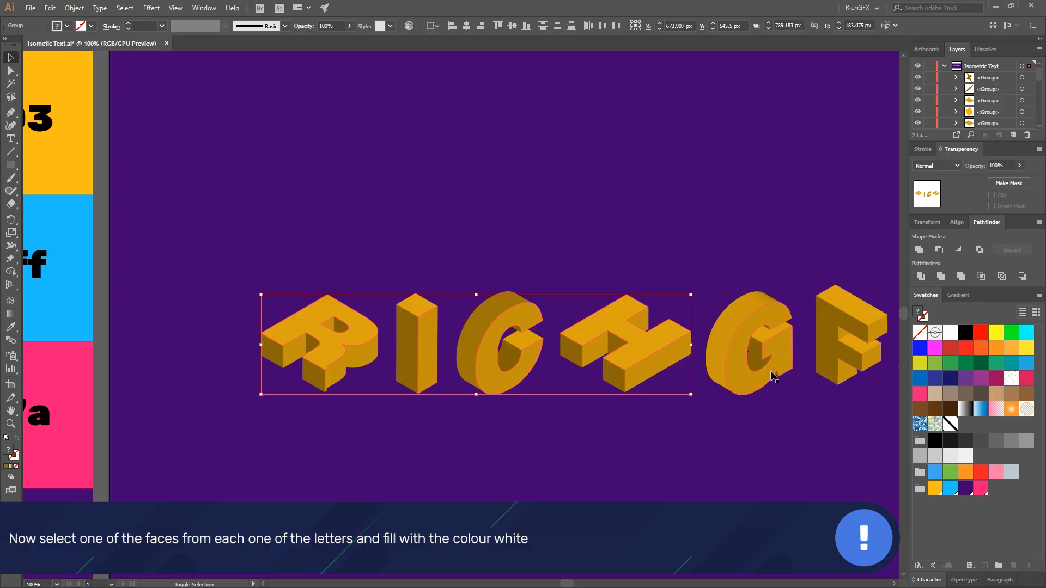
{"action": "left_click", "coordinate": [778, 355], "text": "shift"}
{"action": "scroll", "coordinate": [681, 381], "scroll_direction": "right", "scroll_amount": 5}
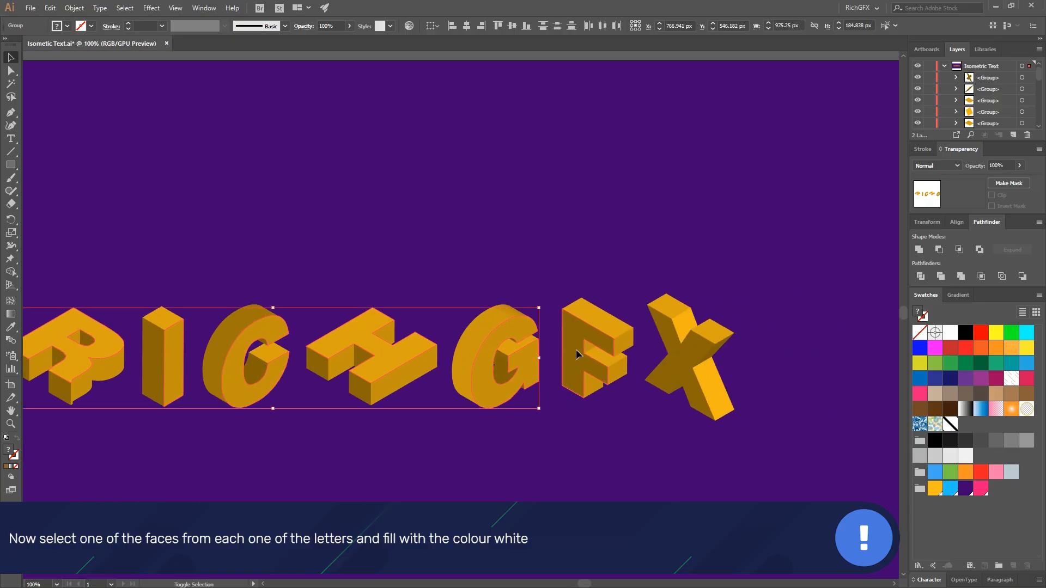
{"action": "left_click", "coordinate": [579, 354], "text": "shift"}
{"action": "left_click", "coordinate": [692, 364], "text": "shift"}
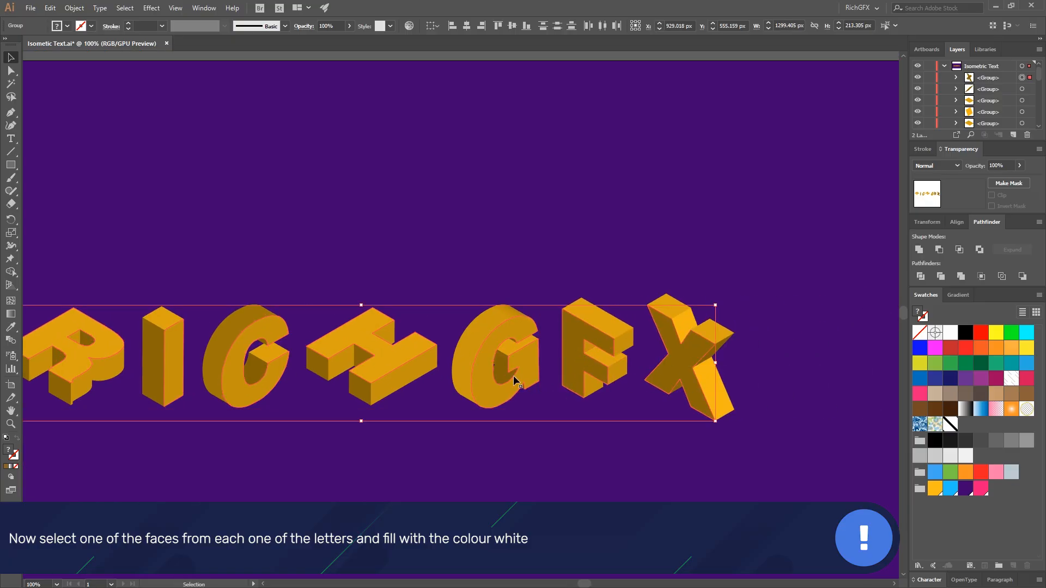
{"action": "left_click", "coordinate": [950, 339]}
Step: Fill the left-facing side faces of the R, I, C, H, F and X, plus the G's curved inner wall, with the palette pink
{"action": "scroll", "coordinate": [488, 488], "scroll_direction": "left", "scroll_amount": 3}
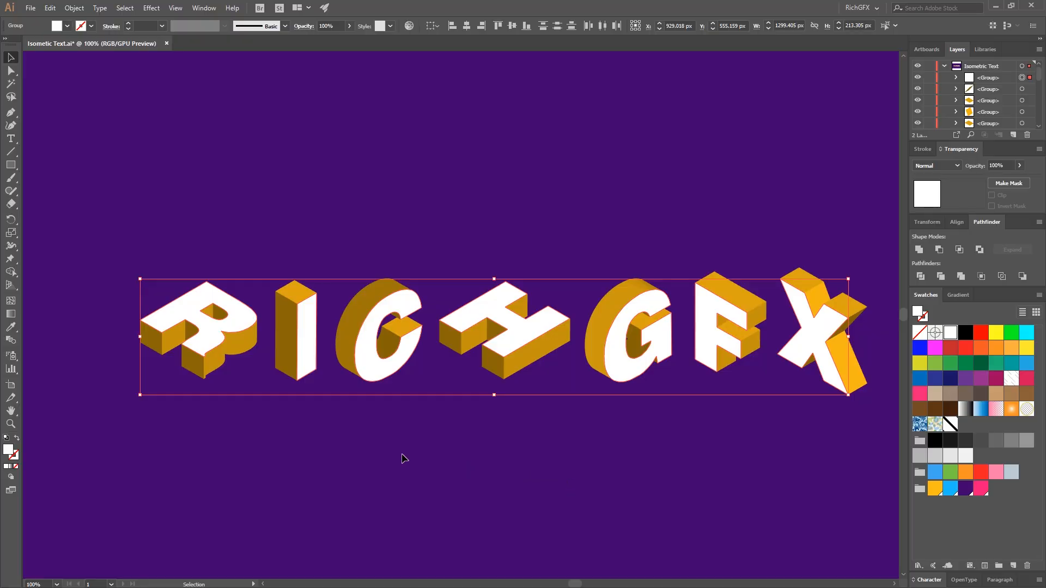
{"action": "left_click", "coordinate": [148, 341]}
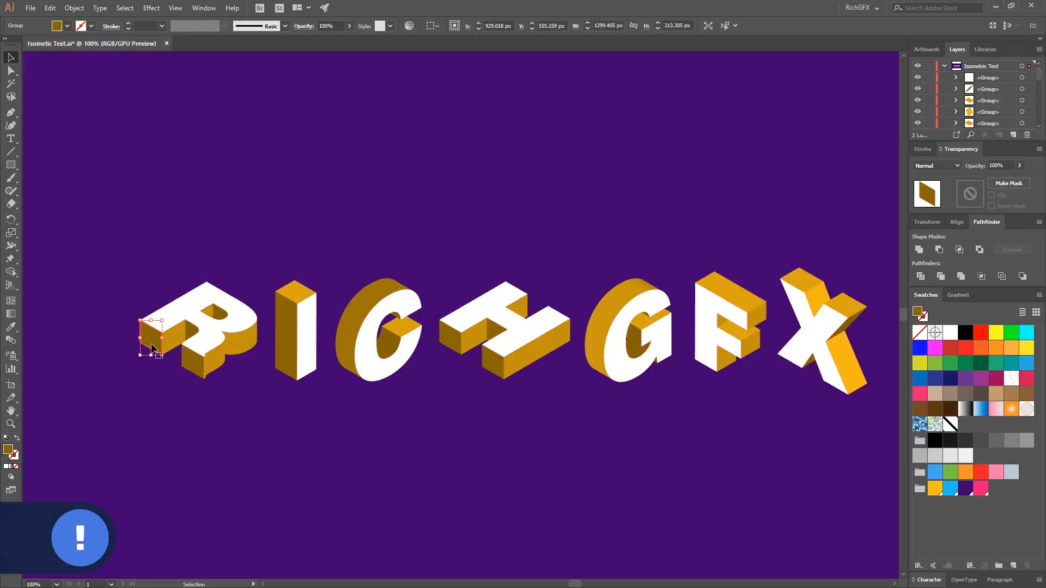
{"action": "left_click", "coordinate": [193, 366], "text": "shift"}
{"action": "left_click", "coordinate": [287, 333], "text": "shift"}
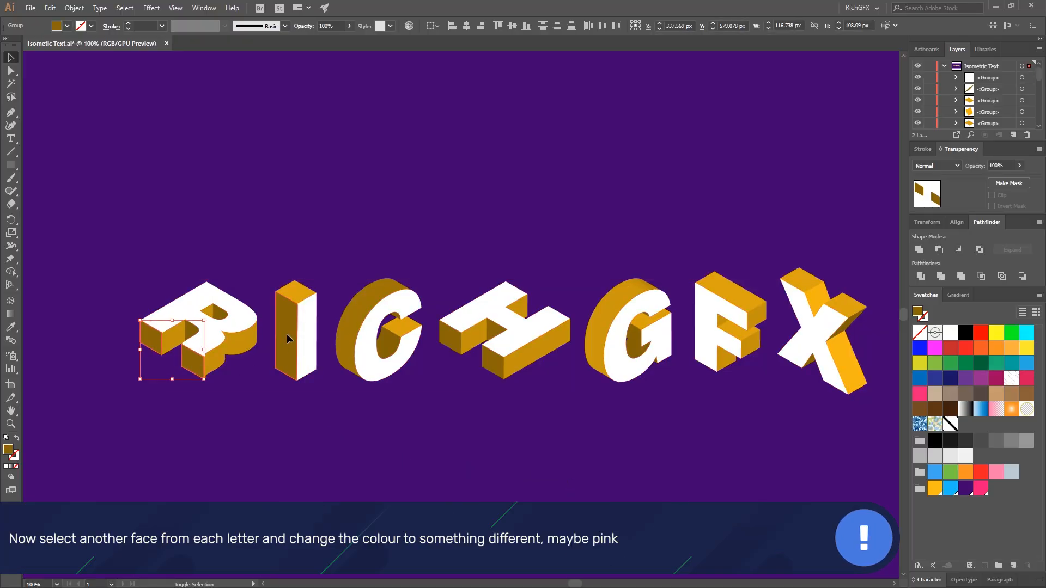
{"action": "left_click", "coordinate": [354, 326], "text": "shift"}
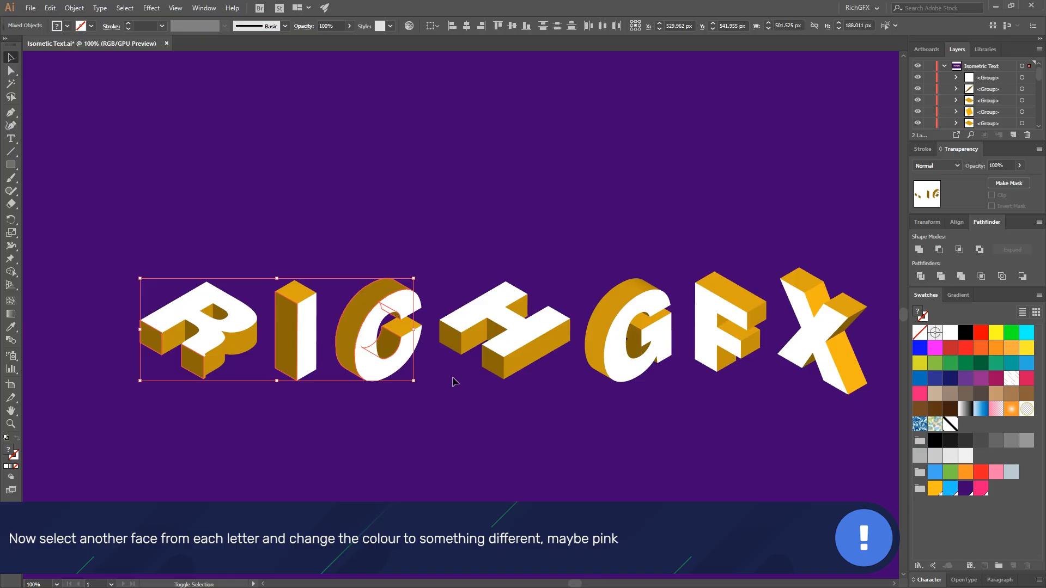
{"action": "left_click", "coordinate": [492, 368], "text": "shift"}
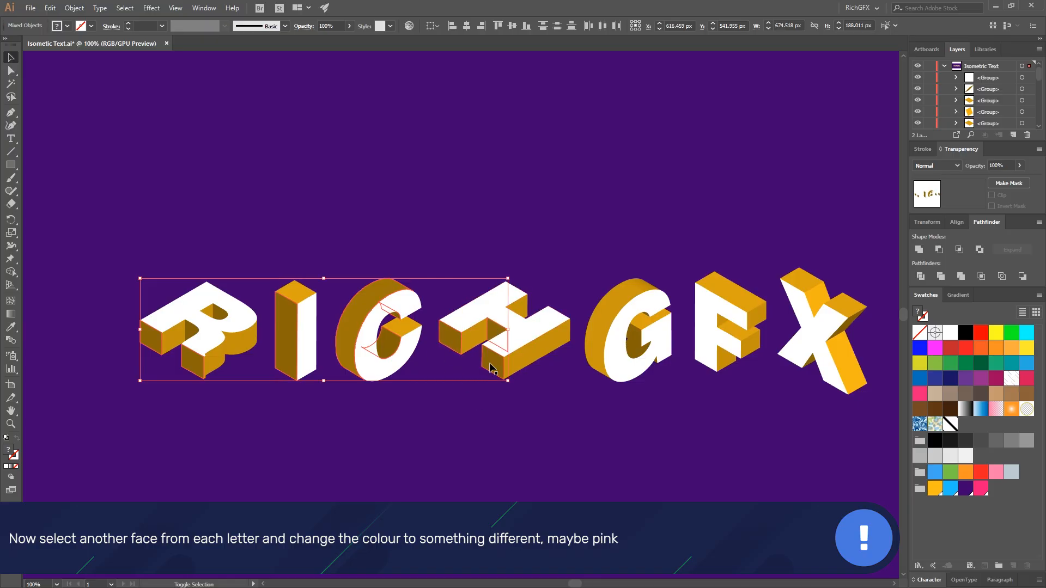
{"action": "left_click", "coordinate": [636, 353], "text": "shift"}
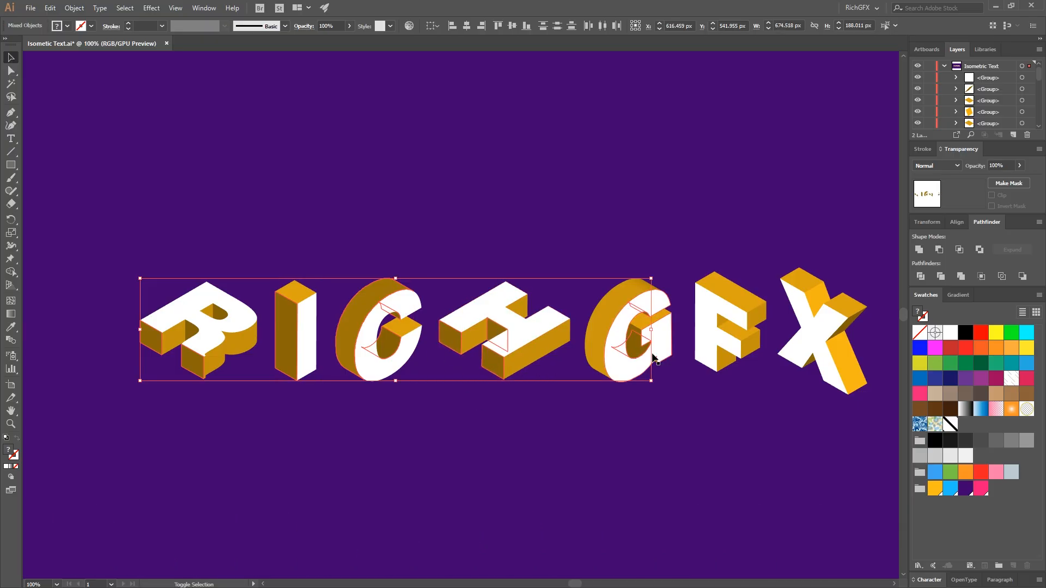
{"action": "left_click", "coordinate": [732, 364], "text": "shift"}
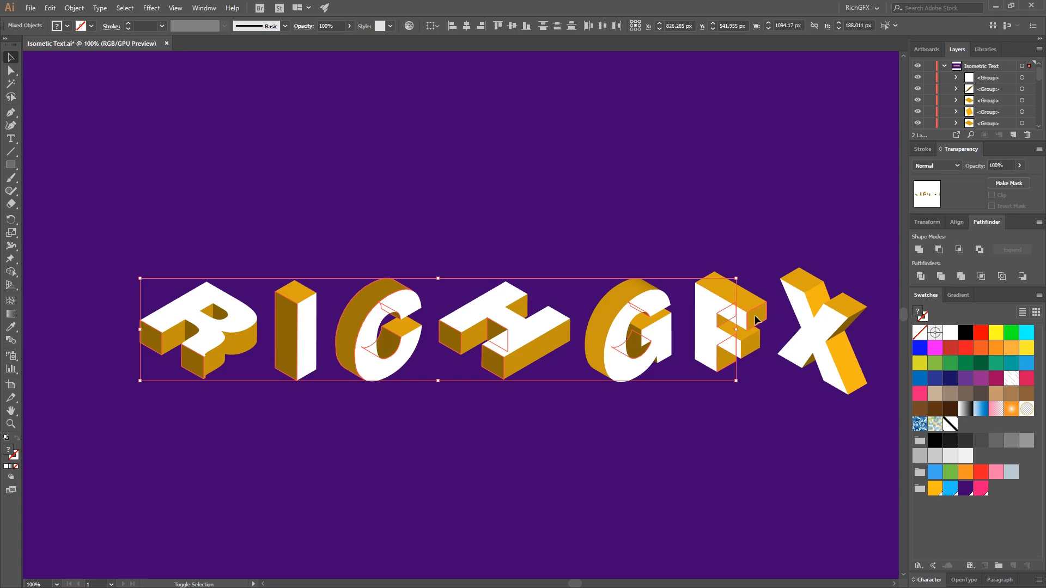
{"action": "left_click", "coordinate": [816, 304], "text": "shift"}
{"action": "left_click", "coordinate": [978, 489]}
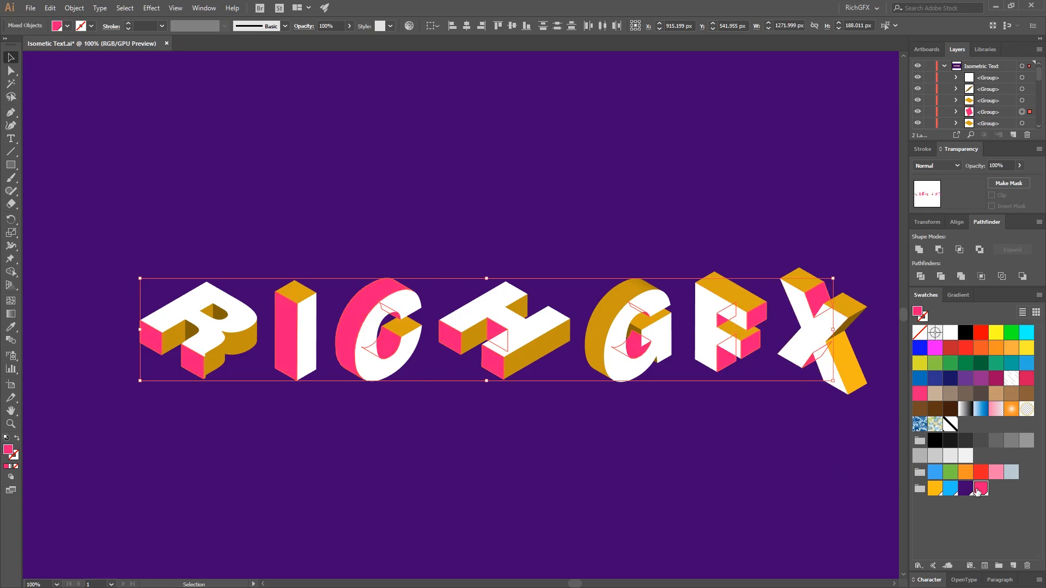
{"action": "left_click", "coordinate": [657, 450]}
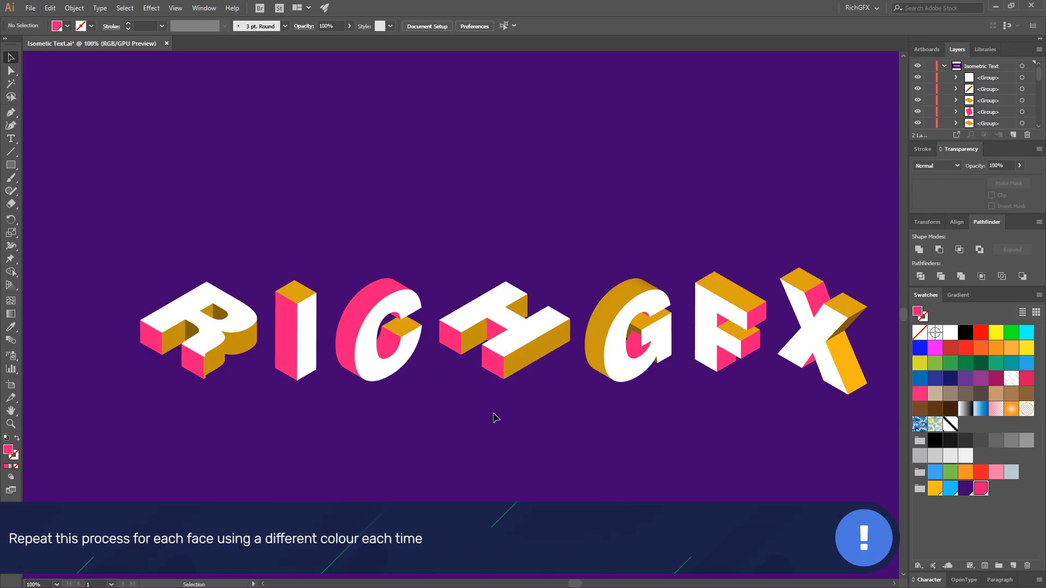
Step: Fill the R's right-facing side walls with the palette yellow and the remaining dark wall inside its counter with pink
{"action": "left_click", "coordinate": [176, 344]}
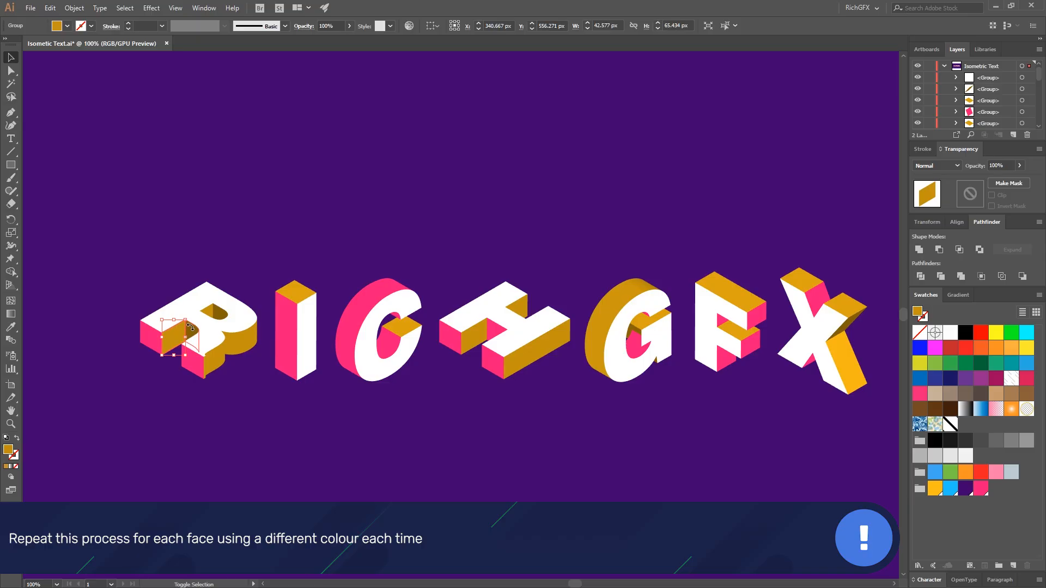
{"action": "left_click", "coordinate": [208, 312], "text": "shift"}
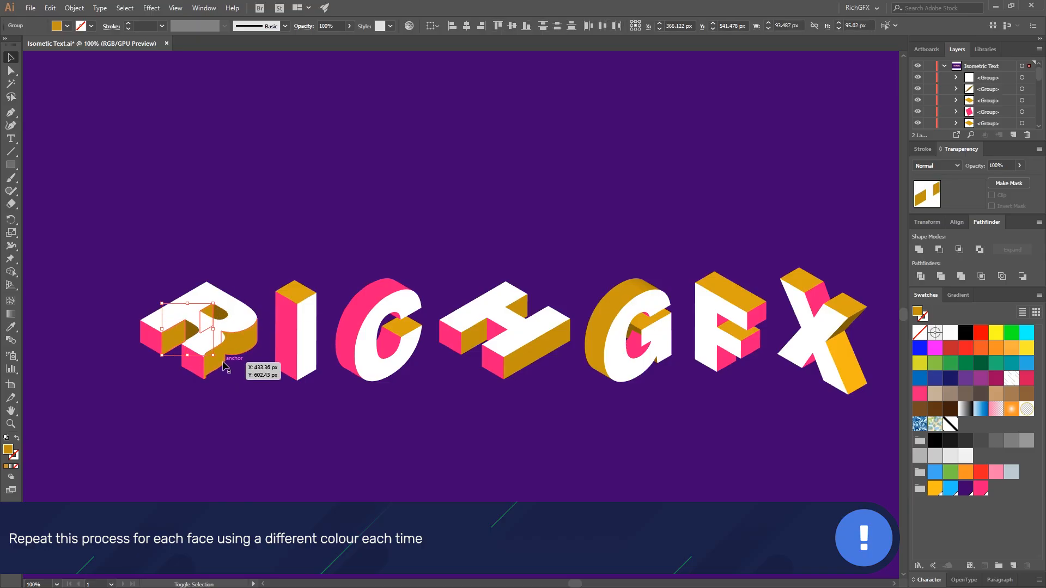
{"action": "left_click", "coordinate": [221, 360], "text": "shift"}
{"action": "left_click", "coordinate": [935, 488]}
{"action": "left_click", "coordinate": [281, 397]}
{"action": "left_click", "coordinate": [221, 315]}
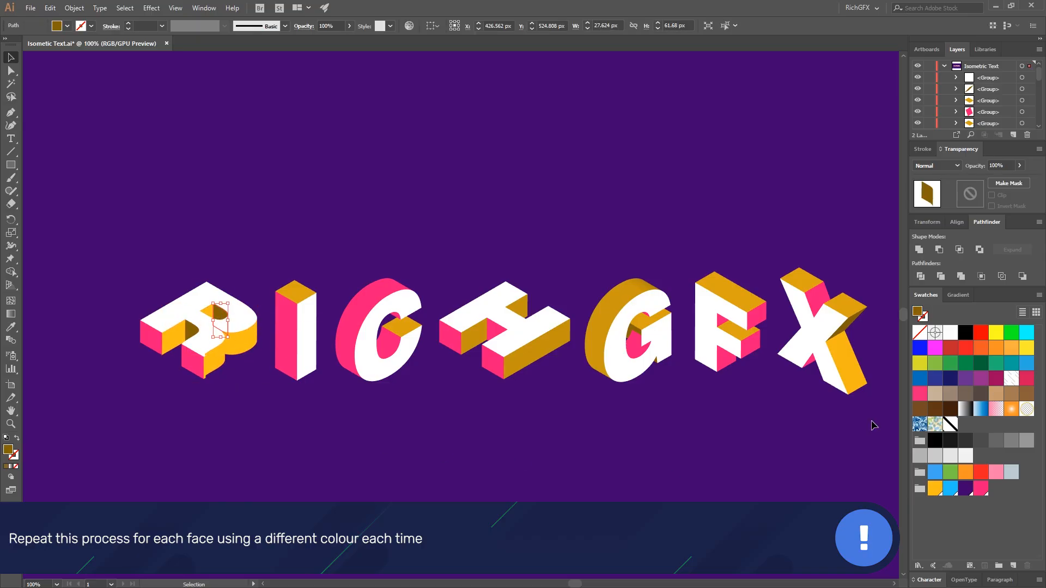
{"action": "left_click", "coordinate": [980, 488]}
{"action": "left_click", "coordinate": [764, 480]}
Step: Fill the I's top face and the C's inner ledge with the palette blue
{"action": "left_click", "coordinate": [296, 289]}
{"action": "left_click", "coordinate": [950, 488]}
{"action": "left_click", "coordinate": [402, 326]}
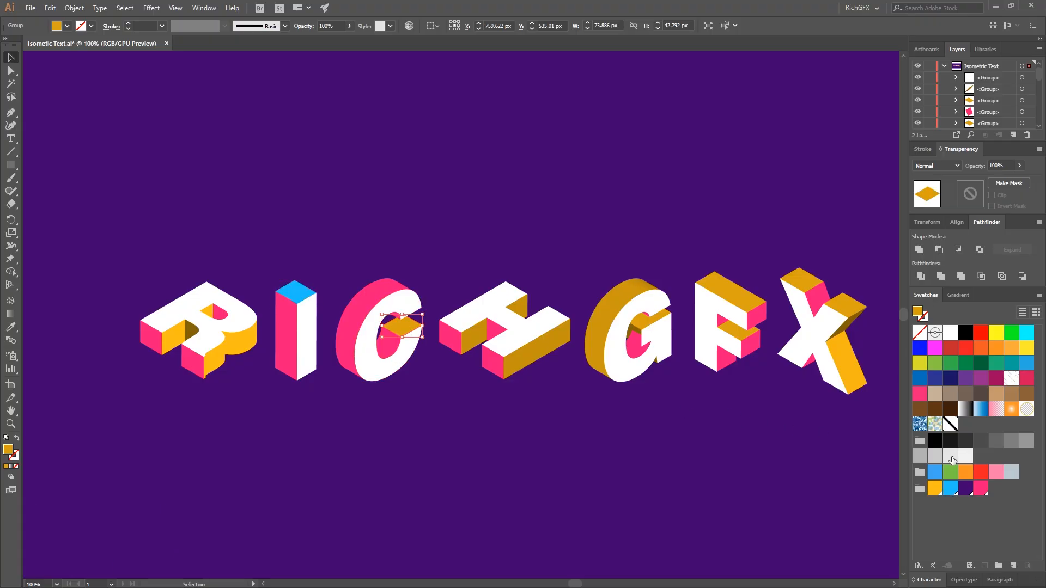
{"action": "left_click", "coordinate": [950, 490]}
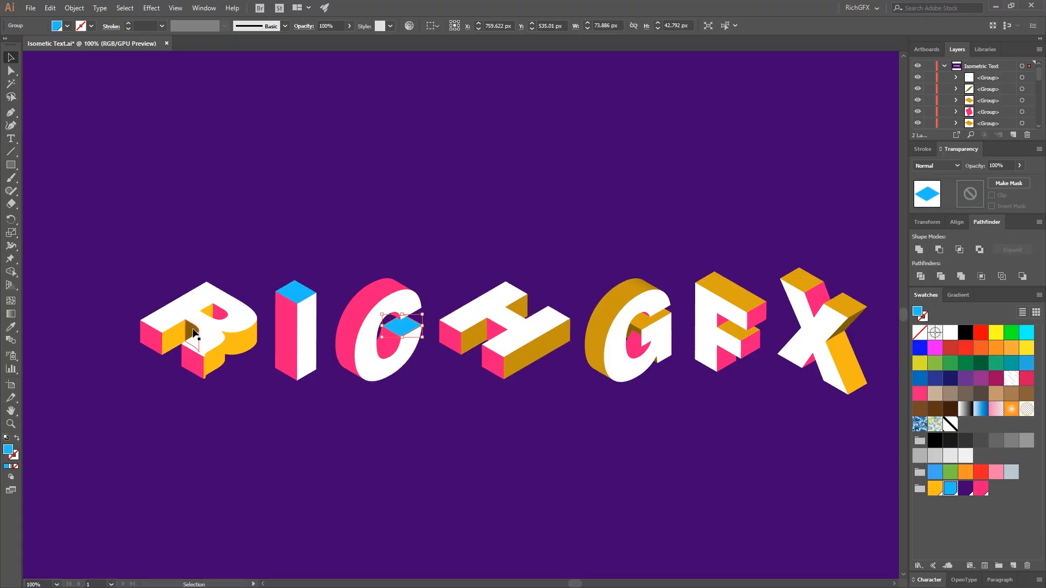
Step: Fill the dark wall in the R's notch and the H's right-facing side faces with yellow
{"action": "left_click", "coordinate": [194, 333]}
{"action": "left_click", "coordinate": [935, 488]}
{"action": "left_click", "coordinate": [751, 479]}
{"action": "left_click", "coordinate": [527, 312]}
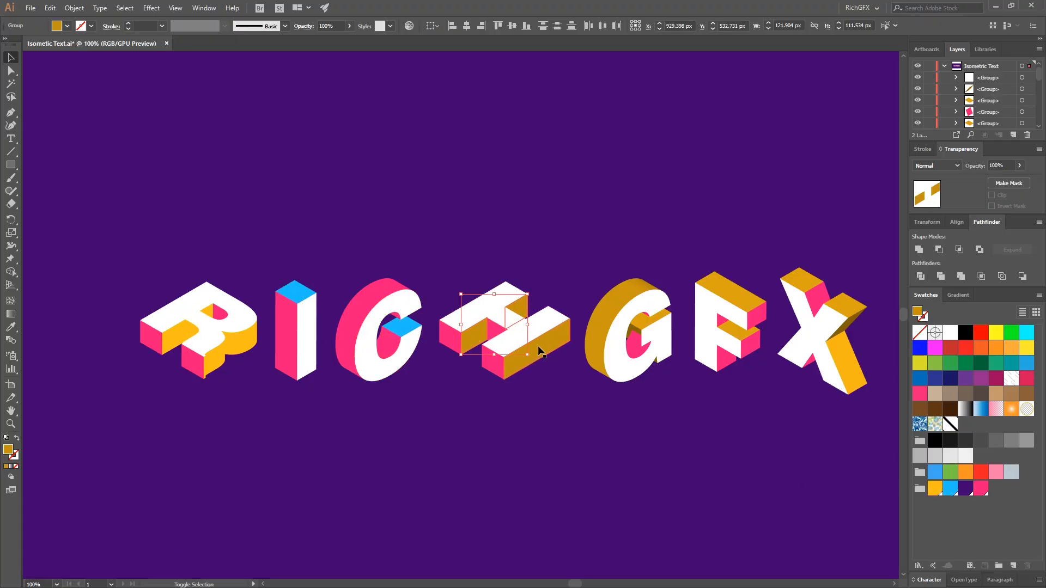
{"action": "left_click", "coordinate": [935, 488]}
{"action": "left_click", "coordinate": [792, 460]}
Step: Unite the two pieces of the G's curved outer side with Pathfinder and fill the shape with yellow
{"action": "left_click", "coordinate": [603, 316]}
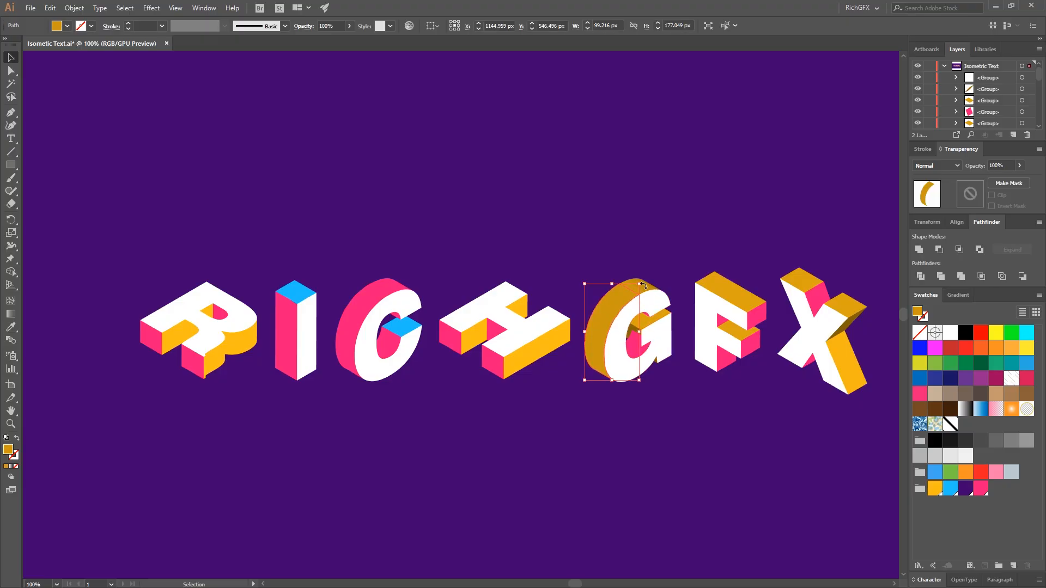
{"action": "left_click", "coordinate": [645, 285]}
{"action": "left_click", "coordinate": [619, 295], "text": "shift"}
{"action": "left_click", "coordinate": [919, 250]}
{"action": "left_click", "coordinate": [935, 488]}
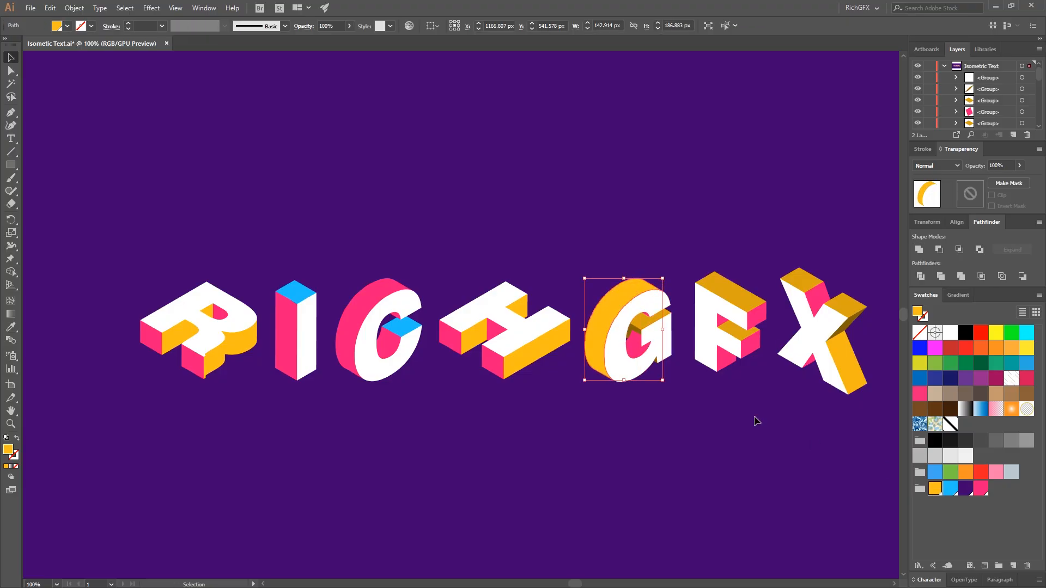
Step: Fill the dark flat wall inside the G with pink and the top of its ledge with blue
{"action": "scroll", "coordinate": [656, 336], "scroll_direction": "up", "scroll_amount": 2}
{"action": "left_click", "coordinate": [700, 346]}
{"action": "left_click", "coordinate": [610, 318]}
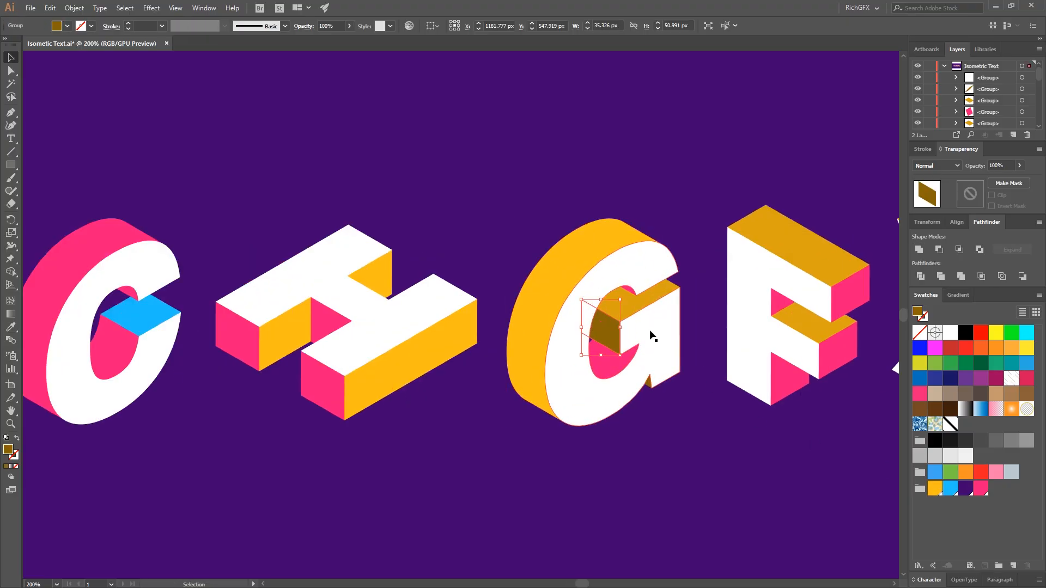
{"action": "scroll", "coordinate": [749, 402], "scroll_direction": "down", "scroll_amount": 1}
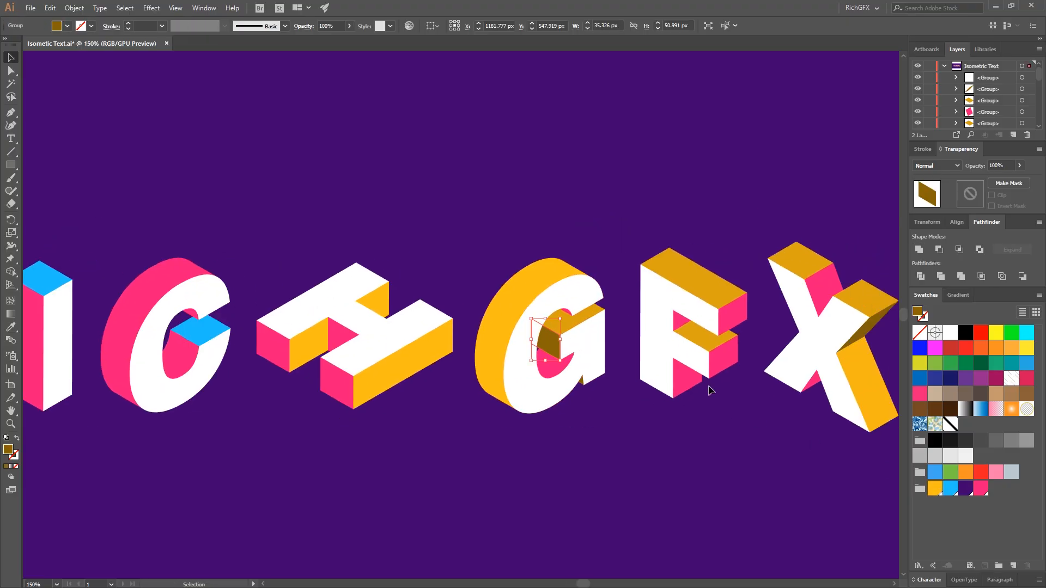
{"action": "left_click", "coordinate": [584, 316]}
{"action": "left_click", "coordinate": [950, 488]}
Step: Fill the top faces of the F and the X with blue
{"action": "left_click", "coordinate": [722, 300]}
{"action": "left_click", "coordinate": [955, 492]}
{"action": "left_click", "coordinate": [862, 299]}
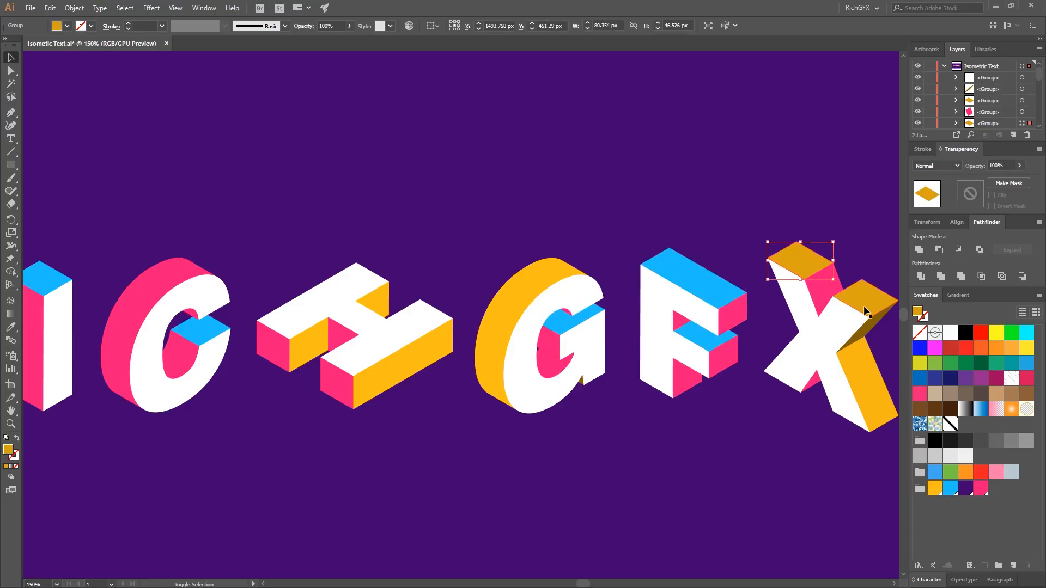
{"action": "left_click", "coordinate": [950, 489]}
Step: Fill the X's right-facing side faces with yellow
{"action": "left_click", "coordinate": [866, 381]}
{"action": "left_click", "coordinate": [934, 488]}
{"action": "left_click", "coordinate": [739, 484]}
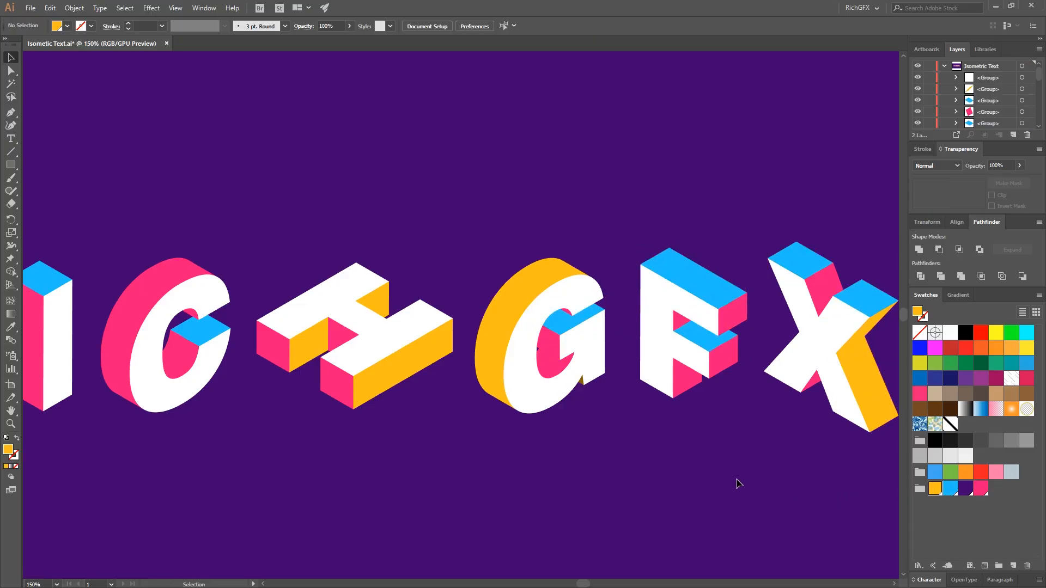
Step: Fill the C's curved inner wall with yellow
{"action": "scroll", "coordinate": [704, 494], "scroll_direction": "down", "scroll_amount": 1}
{"action": "left_click_drag", "start_coordinate": [705, 493], "coordinate": [643, 420]}
{"action": "scroll", "coordinate": [526, 318], "scroll_direction": "up", "scroll_amount": 2}
{"action": "scroll", "coordinate": [527, 318], "scroll_direction": "down", "scroll_amount": 2}
{"action": "scroll", "coordinate": [676, 408], "scroll_direction": "down", "scroll_amount": 1}
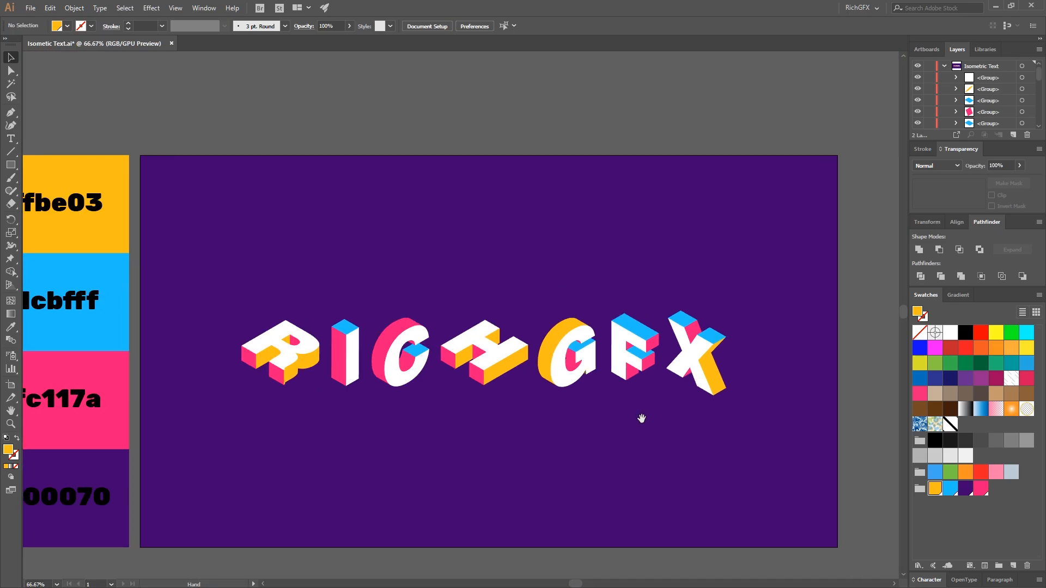
{"action": "scroll", "coordinate": [476, 404], "scroll_direction": "up", "scroll_amount": 1}
{"action": "left_click", "coordinate": [377, 349]}
{"action": "left_click", "coordinate": [934, 489]}
{"action": "left_click", "coordinate": [731, 475]}
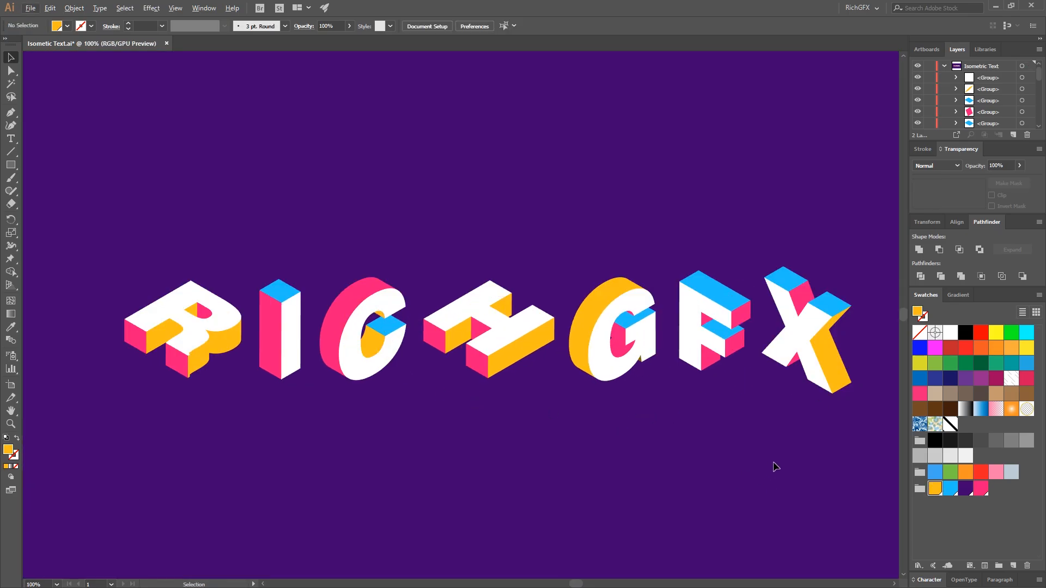
{"action": "scroll", "coordinate": [797, 463], "scroll_direction": "down", "scroll_amount": 1}
{"action": "left_click_drag", "start_coordinate": [779, 460], "coordinate": [736, 453]}
{"action": "left_click_drag", "start_coordinate": [216, 273], "coordinate": [336, 411]}
{"action": "left_click", "coordinate": [336, 411]}
{"action": "scroll", "coordinate": [333, 403], "scroll_direction": "up", "scroll_amount": 1}
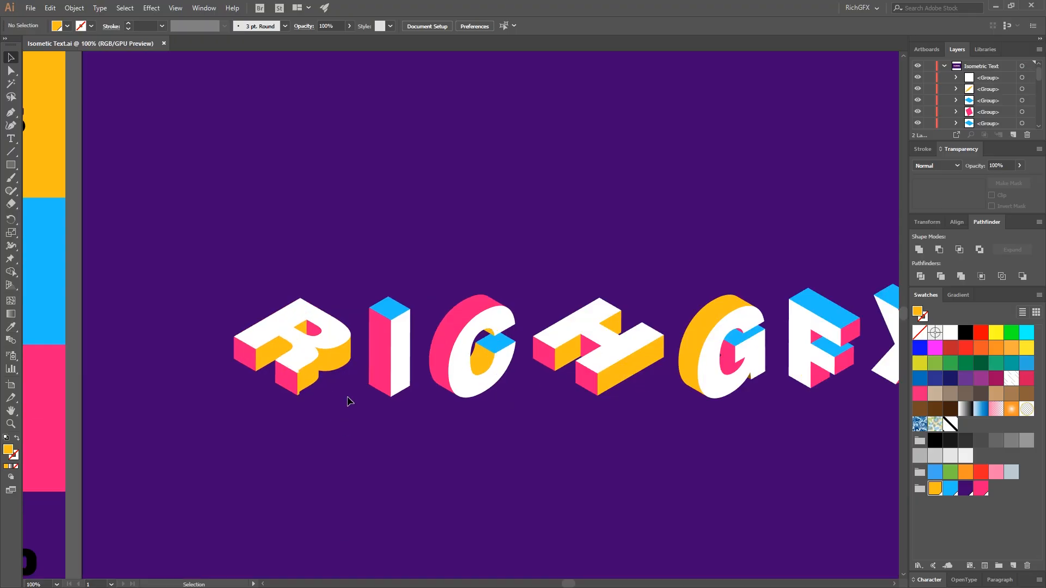
{"action": "left_click_drag", "start_coordinate": [199, 258], "coordinate": [595, 439]}
{"action": "scroll", "coordinate": [594, 440], "scroll_direction": "down", "scroll_amount": 1}
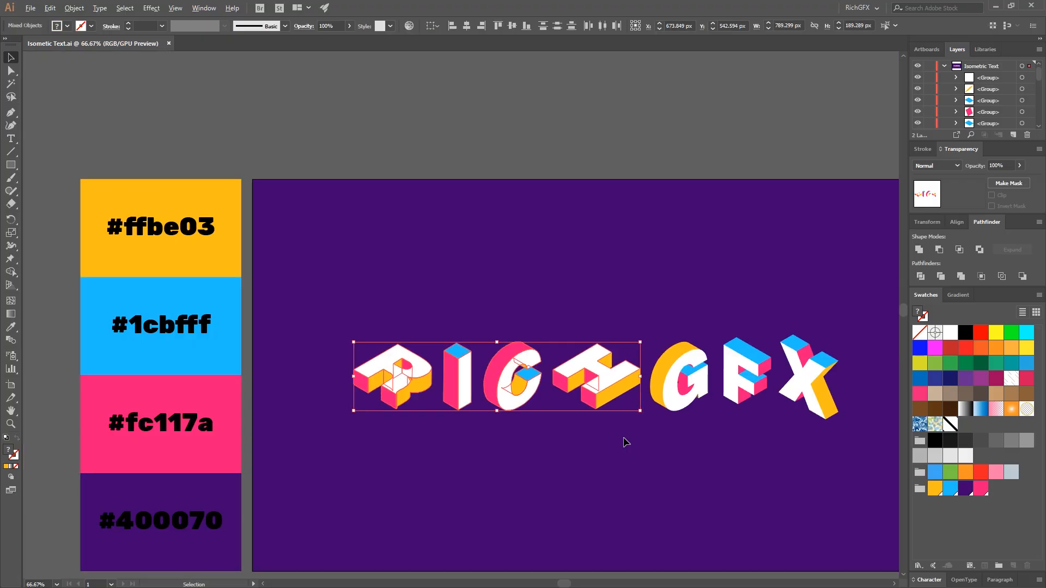
{"action": "left_click_drag", "start_coordinate": [682, 463], "coordinate": [595, 457]}
{"action": "left_click", "coordinate": [596, 457]}
Step: Group the faces of the R, I, C and H so that each letter is its own group
{"action": "left_click_drag", "start_coordinate": [219, 311], "coordinate": [265, 336]}
{"action": "left_click_drag", "start_coordinate": [337, 417], "coordinate": [338, 415]}
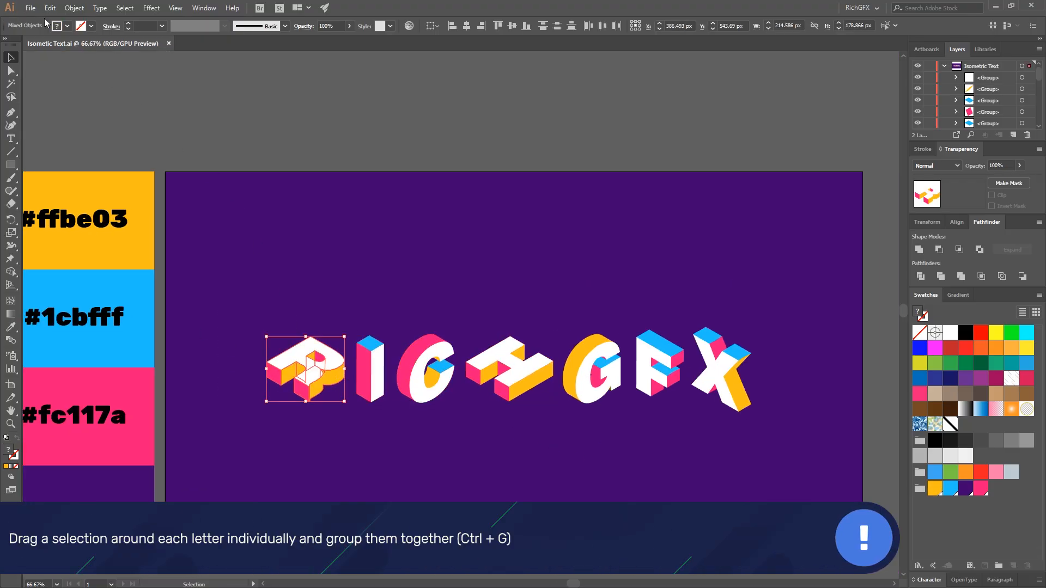
{"action": "left_click", "coordinate": [74, 8]}
{"action": "left_click", "coordinate": [82, 49]}
{"action": "left_click_drag", "start_coordinate": [367, 293], "coordinate": [381, 412]}
{"action": "key", "text": "ctrl+g"}
{"action": "left_click_drag", "start_coordinate": [421, 306], "coordinate": [448, 424]}
{"action": "key", "text": "ctrl+g"}
{"action": "left_click_drag", "start_coordinate": [482, 311], "coordinate": [536, 427]}
{"action": "left_click_drag", "start_coordinate": [544, 429], "coordinate": [466, 316]}
{"action": "key", "text": "ctrl+g"}
Step: Group the faces of the G, F and X so that each letter is its own group
{"action": "left_click_drag", "start_coordinate": [567, 313], "coordinate": [625, 406]}
{"action": "key", "text": "ctrl+g"}
{"action": "left_click_drag", "start_coordinate": [621, 305], "coordinate": [686, 424]}
{"action": "key", "text": "ctrl+g"}
{"action": "left_click_drag", "start_coordinate": [792, 434], "coordinate": [699, 330]}
{"action": "key", "text": "ctrl+g"}
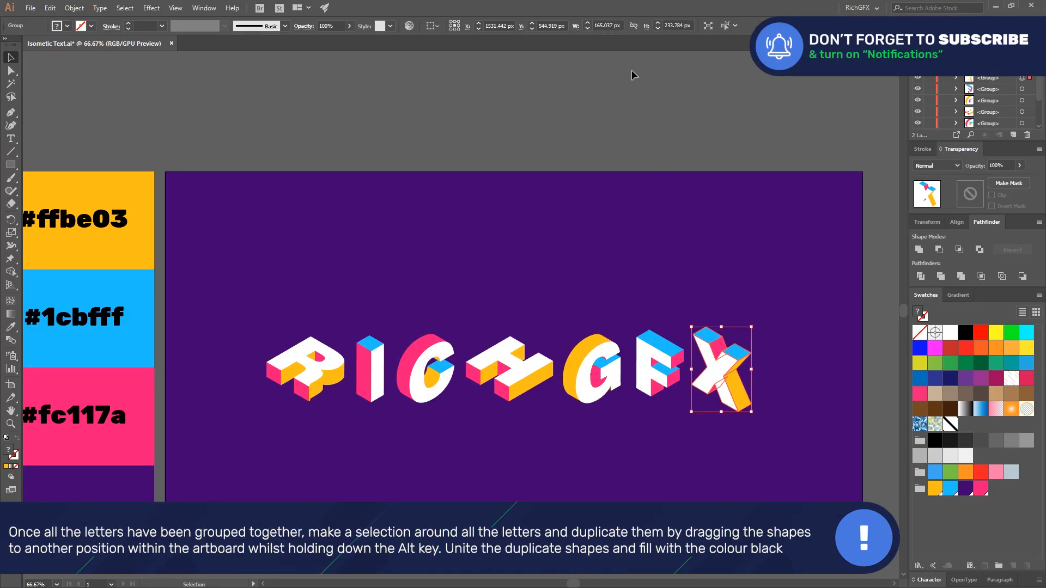
Step: Duplicate all seven letter groups together, placing the copy directly above the original lettering on the artboard
{"action": "left_click", "coordinate": [616, 133]}
{"action": "left_click_drag", "start_coordinate": [775, 428], "coordinate": [279, 323]}
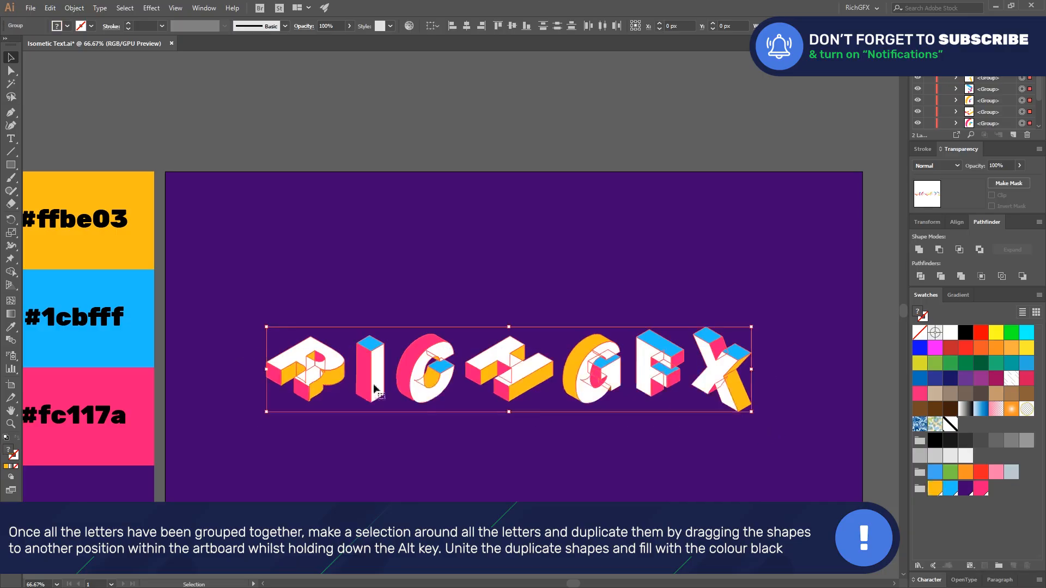
{"action": "left_click_drag", "start_coordinate": [424, 391], "coordinate": [420, 274]}
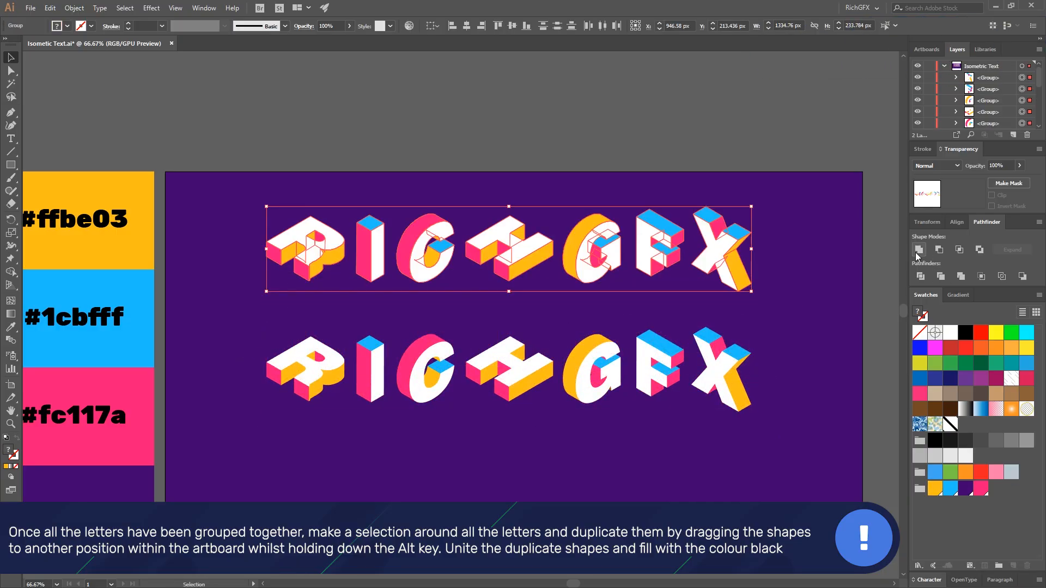
Step: Unite the duplicated letter groups above the original lettering and fill the united shape with black
{"action": "left_click", "coordinate": [918, 249]}
{"action": "left_click", "coordinate": [957, 332]}
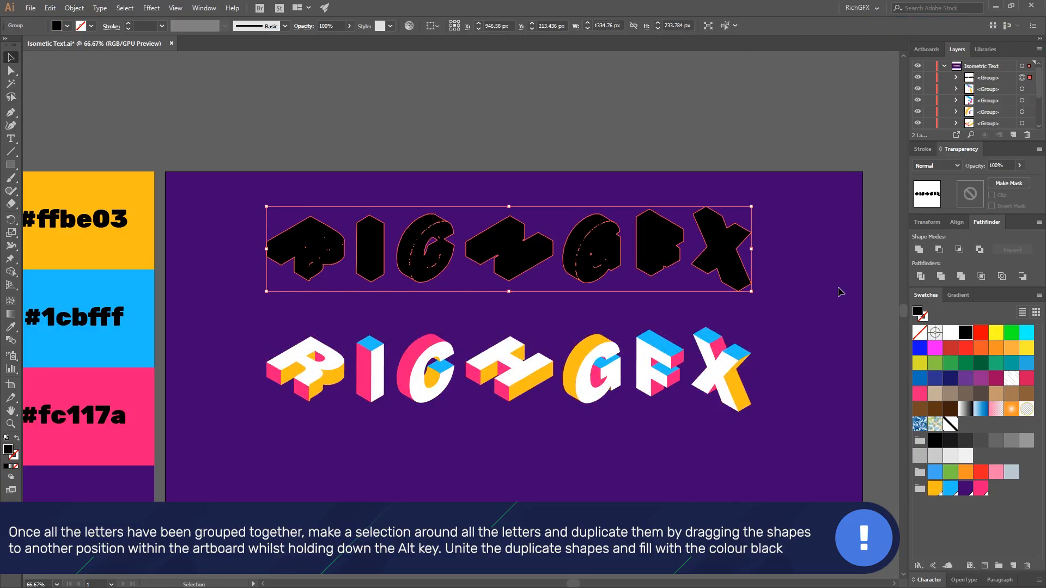
Step: Apply a Gaussian Blur with a 25.8 pixel radius to the black duplicate lettering
{"action": "left_click", "coordinate": [124, 8]}
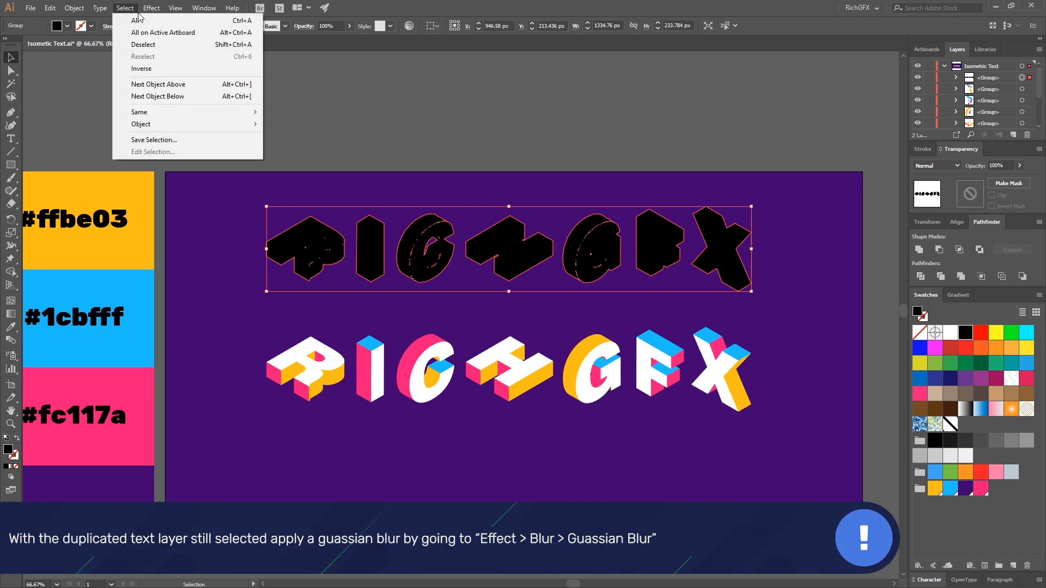
{"action": "mouse_move", "coordinate": [197, 194]}
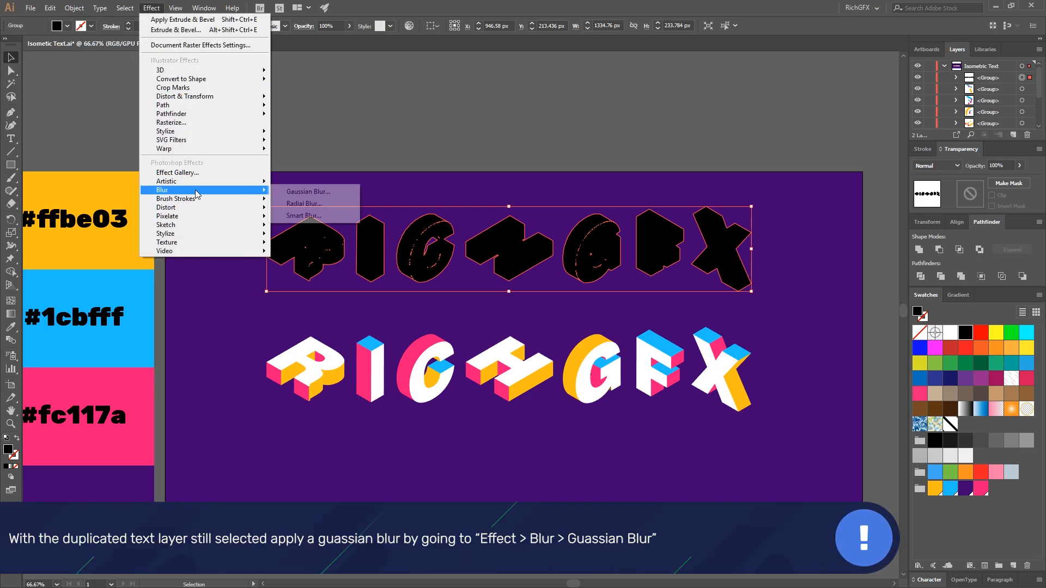
{"action": "left_click", "coordinate": [305, 192]}
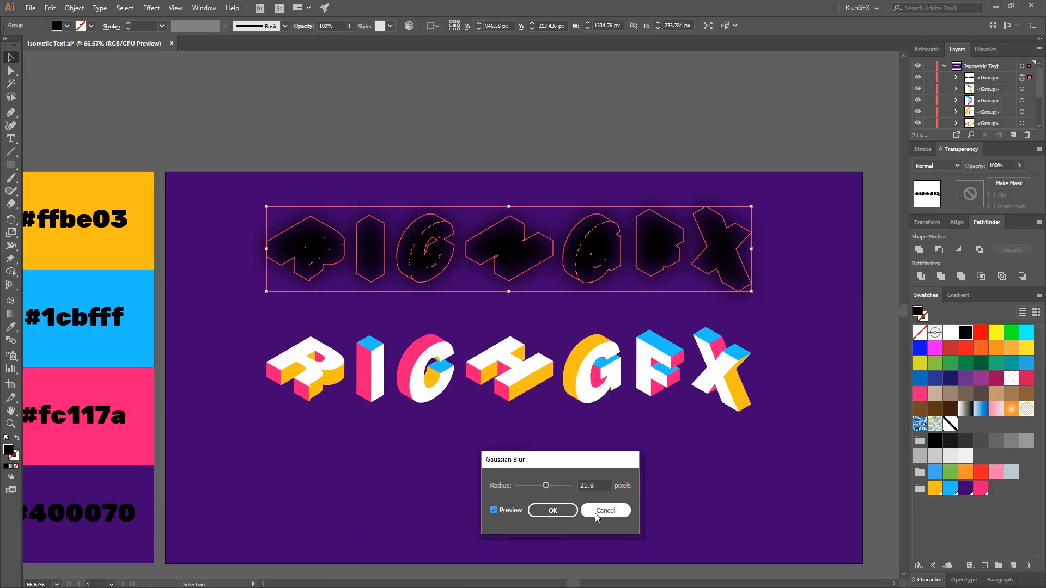
{"action": "left_click", "coordinate": [552, 511]}
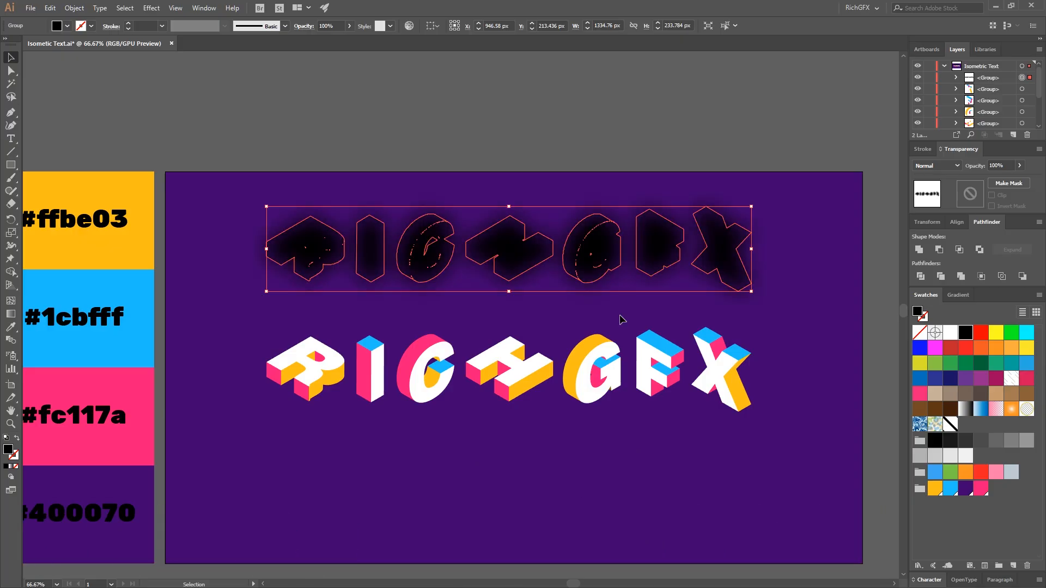
Step: Move the blurred black shape down so it sits just below the original lettering, and send it to the back as a shadow
{"action": "left_click_drag", "start_coordinate": [730, 257], "coordinate": [730, 428]}
{"action": "right_click", "coordinate": [730, 428]}
{"action": "mouse_move", "coordinate": [773, 366]}
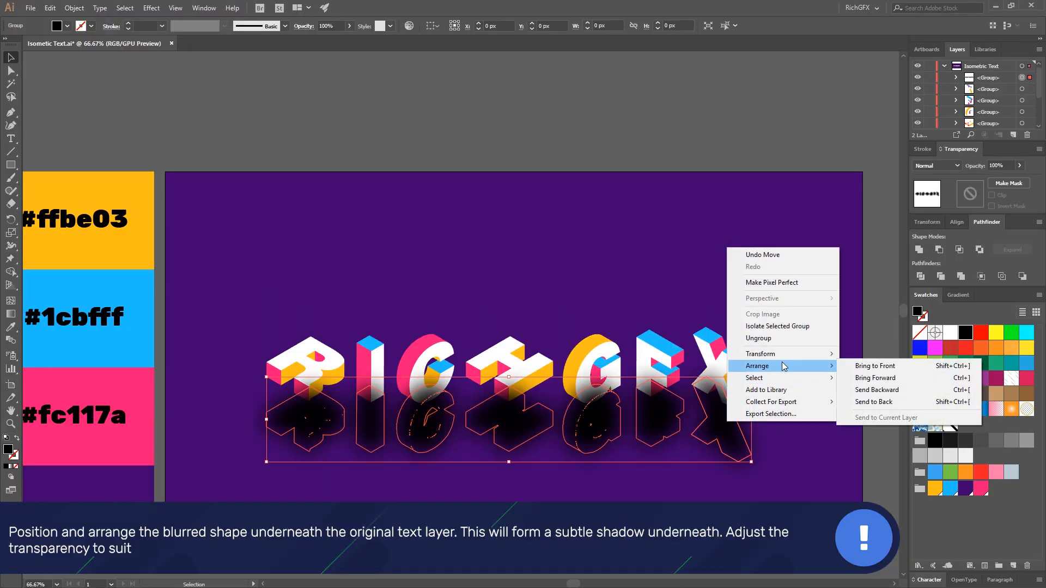
{"action": "left_click", "coordinate": [877, 402]}
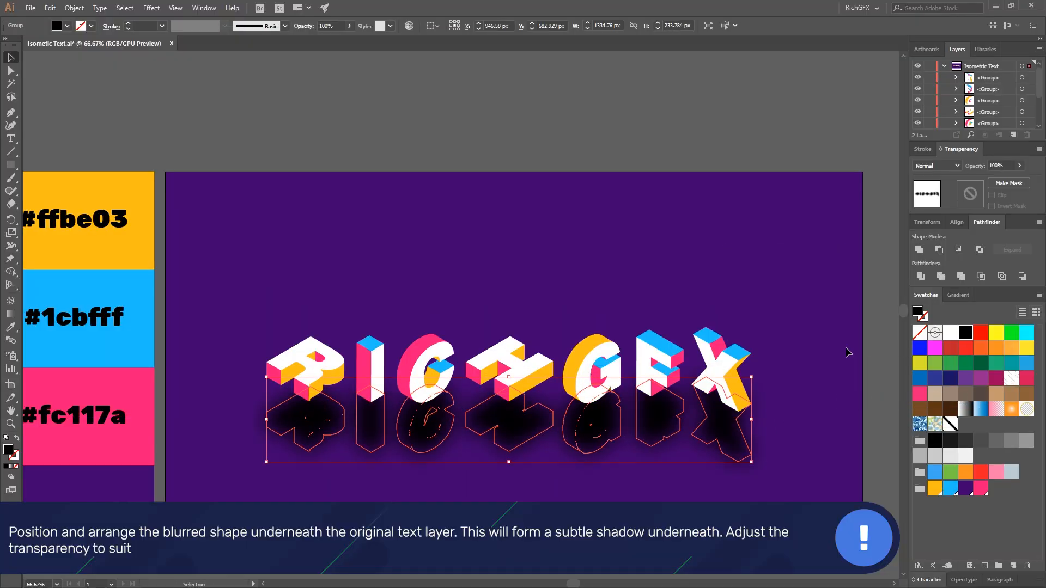
{"action": "left_click", "coordinate": [689, 205]}
{"action": "left_click_drag", "start_coordinate": [665, 432], "coordinate": [666, 410]}
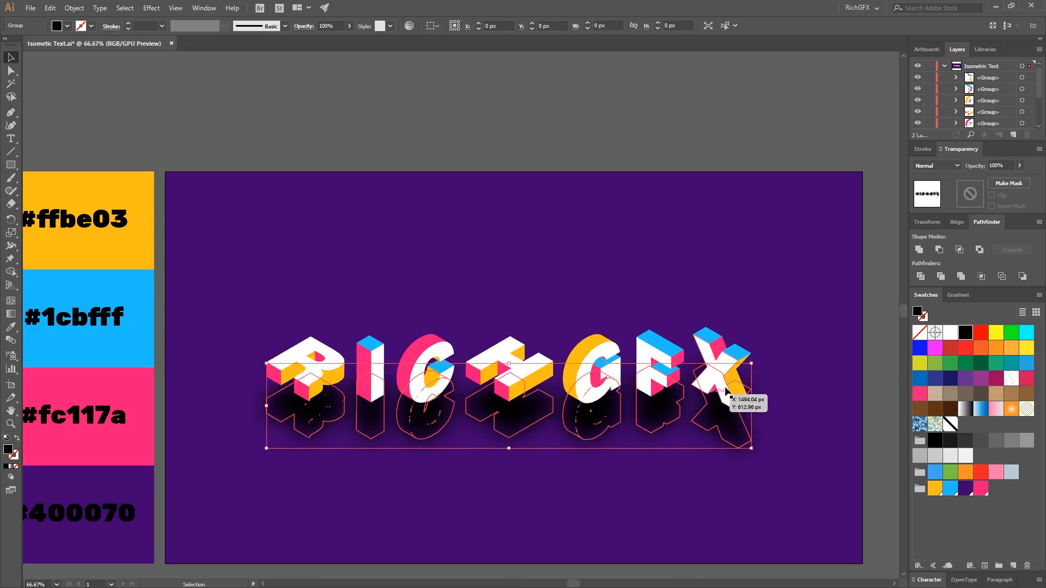
{"action": "left_click", "coordinate": [844, 397]}
Step: Reduce the blurred shadow's opacity, trying 25% before settling on a slightly darker shadow
{"action": "left_click", "coordinate": [730, 427]}
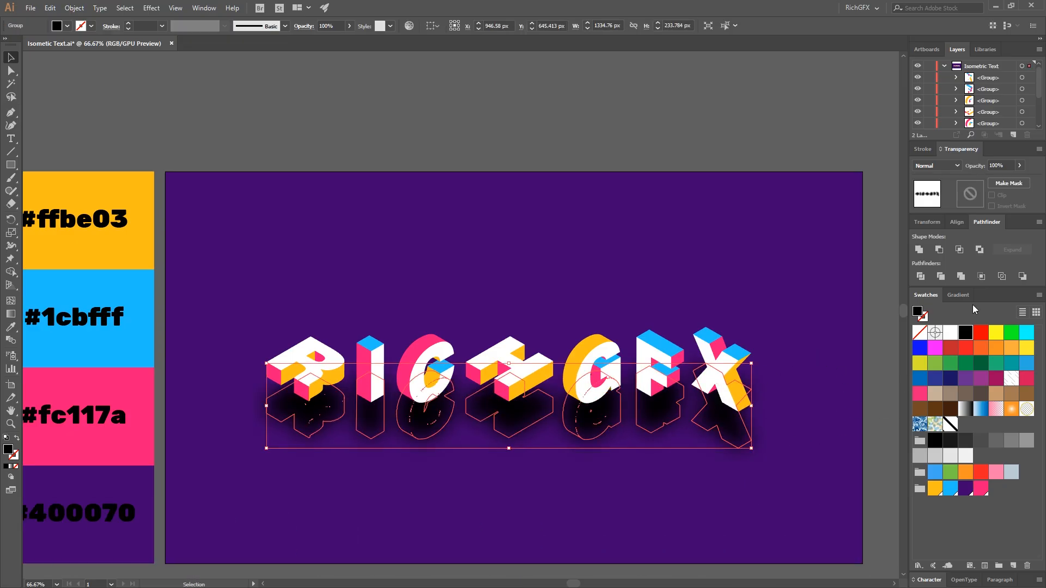
{"action": "type", "text": "25"}
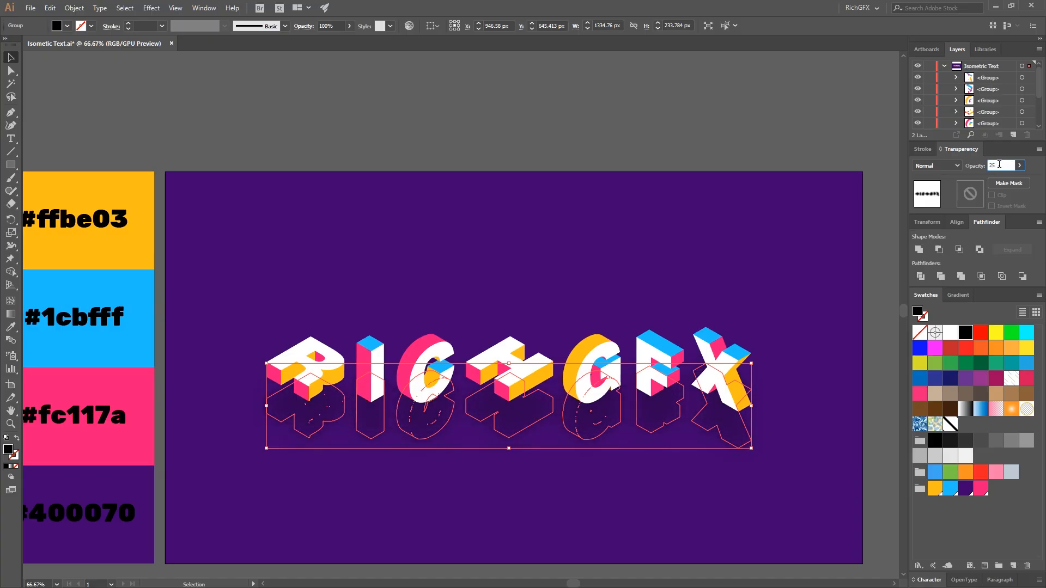
{"action": "left_click", "coordinate": [783, 155]}
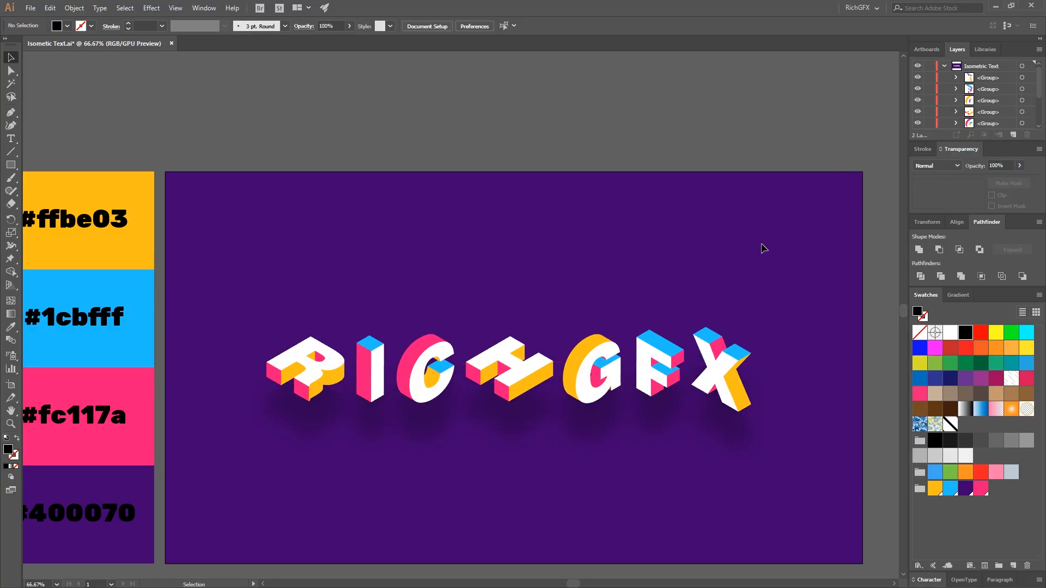
{"action": "left_click", "coordinate": [729, 427]}
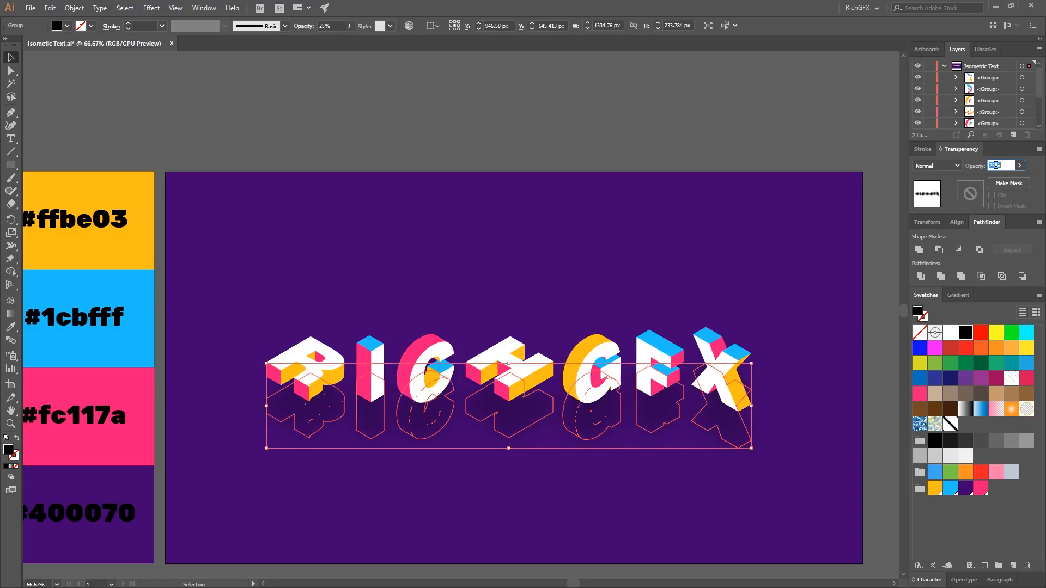
{"action": "left_click", "coordinate": [711, 106]}
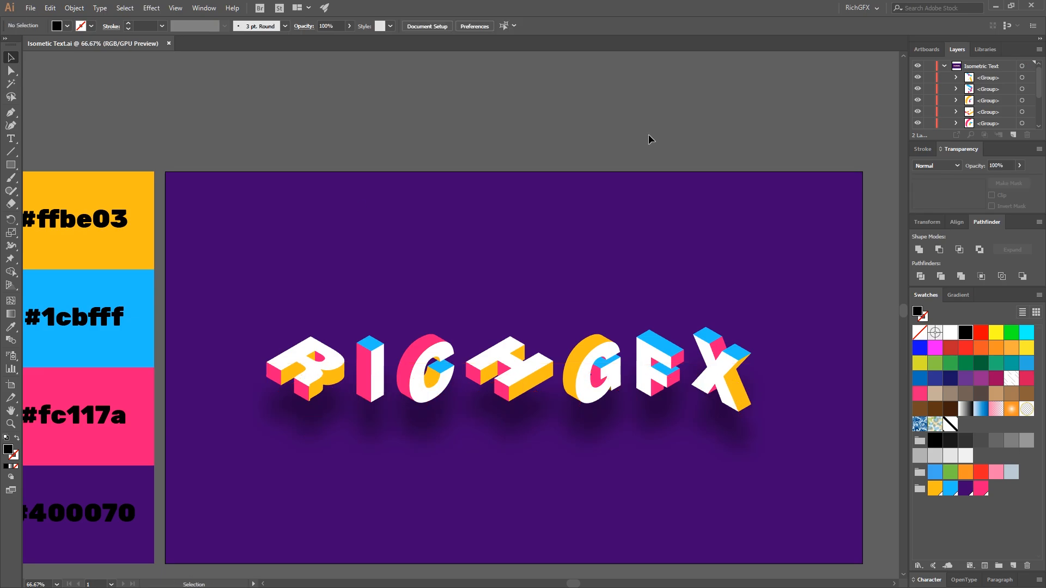
Step: Draw a 45° diagonal line about 233 px wide and high above the lettering, with a 3 pt black stroke
{"action": "left_click", "coordinate": [10, 151]}
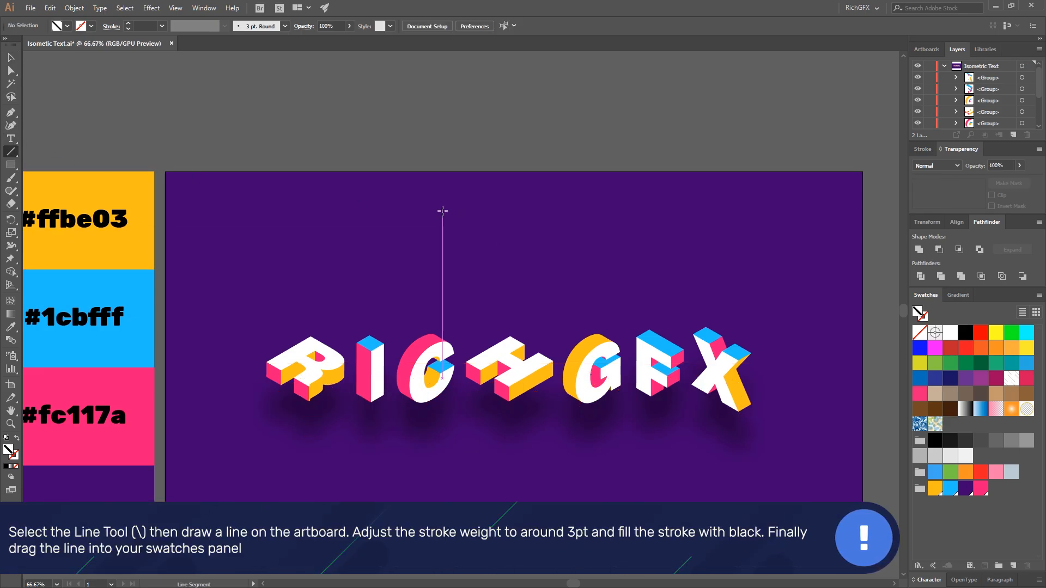
{"action": "mouse_move", "coordinate": [442, 210]}
{"action": "left_mouse_down"}
{"action": "mouse_move", "coordinate": [551, 275]}
{"action": "mouse_move", "coordinate": [527, 296]}
{"action": "left_mouse_up"}
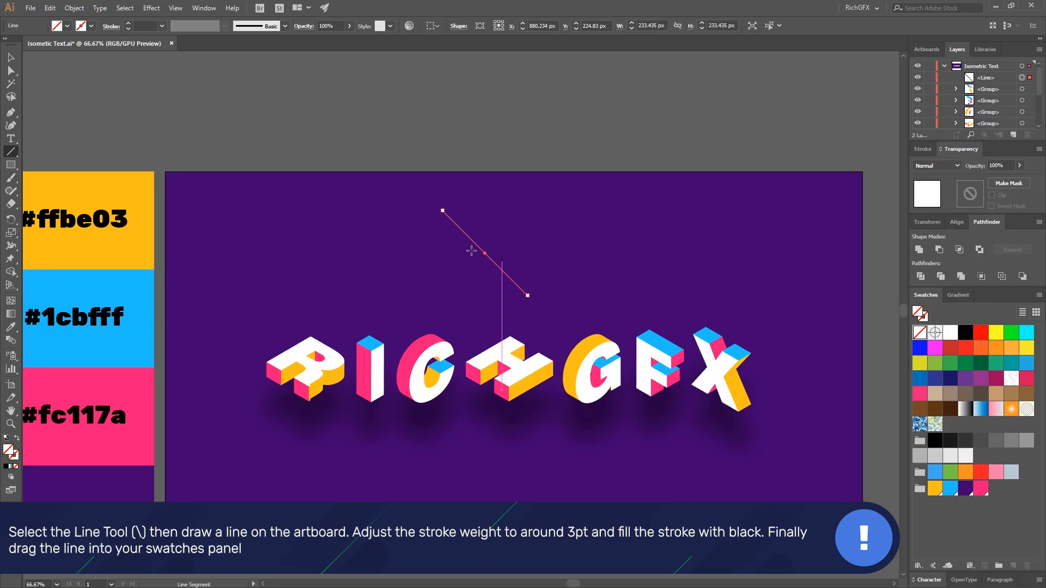
{"action": "left_click", "coordinate": [91, 26]}
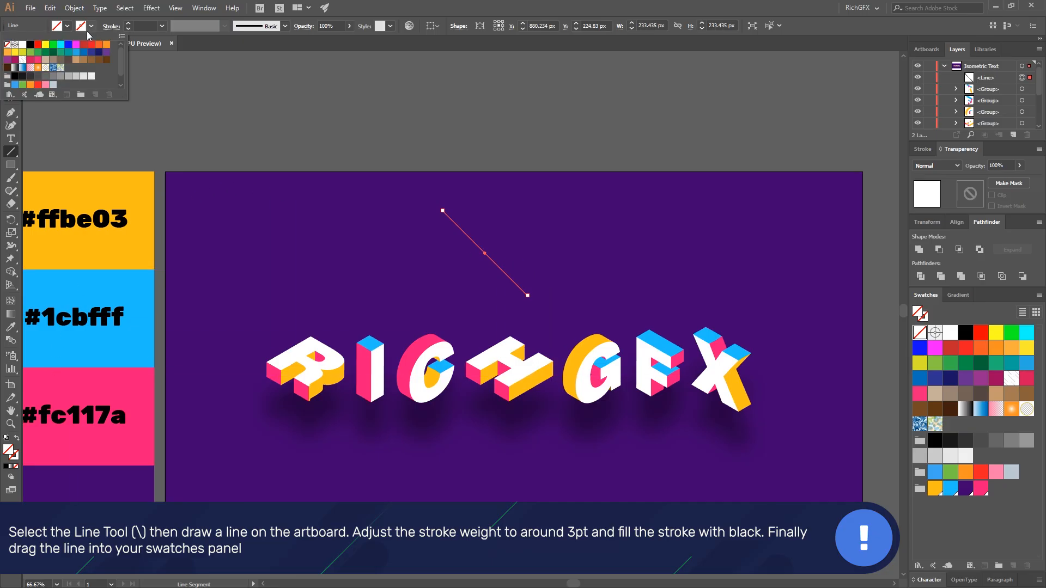
{"action": "left_click", "coordinate": [30, 44]}
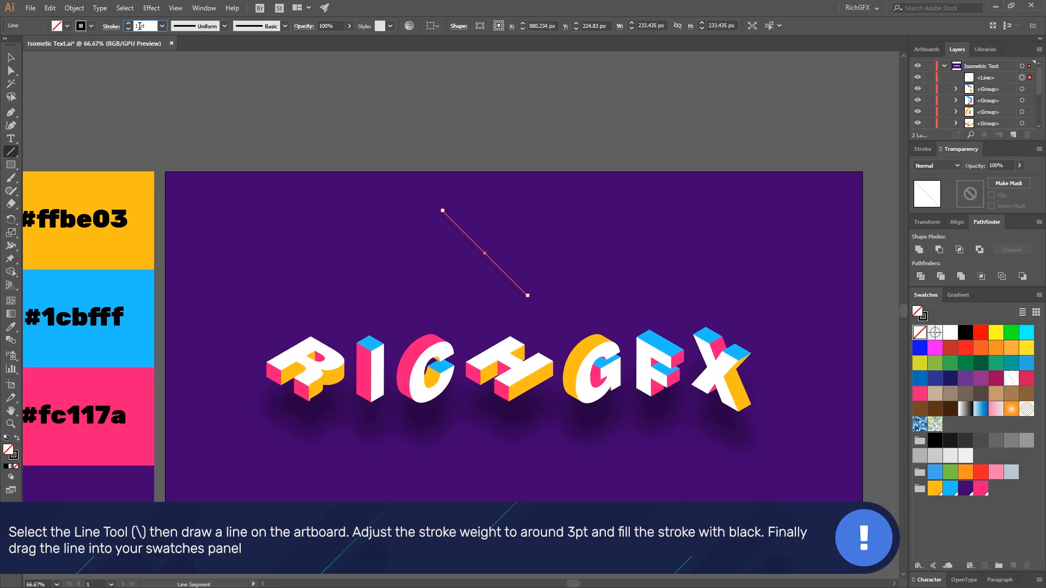
{"action": "left_click", "coordinate": [11, 57]}
{"action": "left_click", "coordinate": [567, 158]}
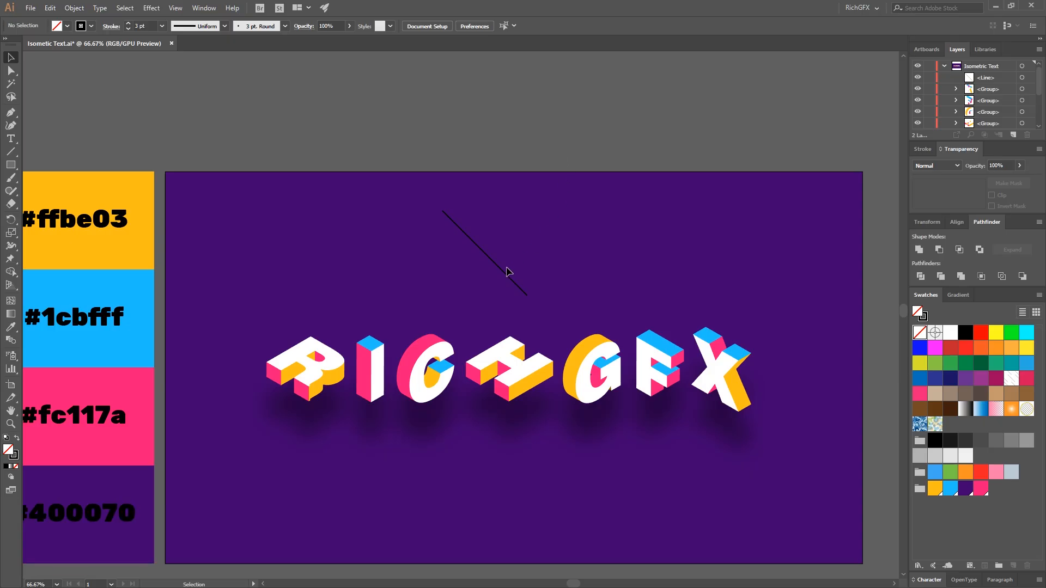
Step: Save the diagonal line as a pattern swatch and delete the line from the artboard
{"action": "left_click_drag", "start_coordinate": [507, 273], "coordinate": [1017, 501]}
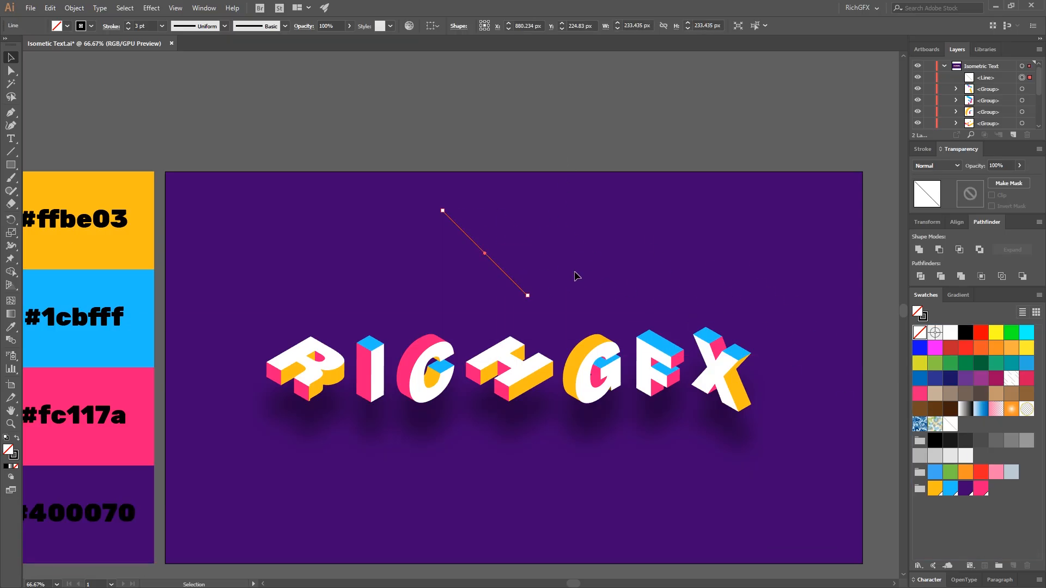
{"action": "left_click", "coordinate": [528, 156]}
{"action": "left_click", "coordinate": [503, 272]}
{"action": "key", "text": "Delete"}
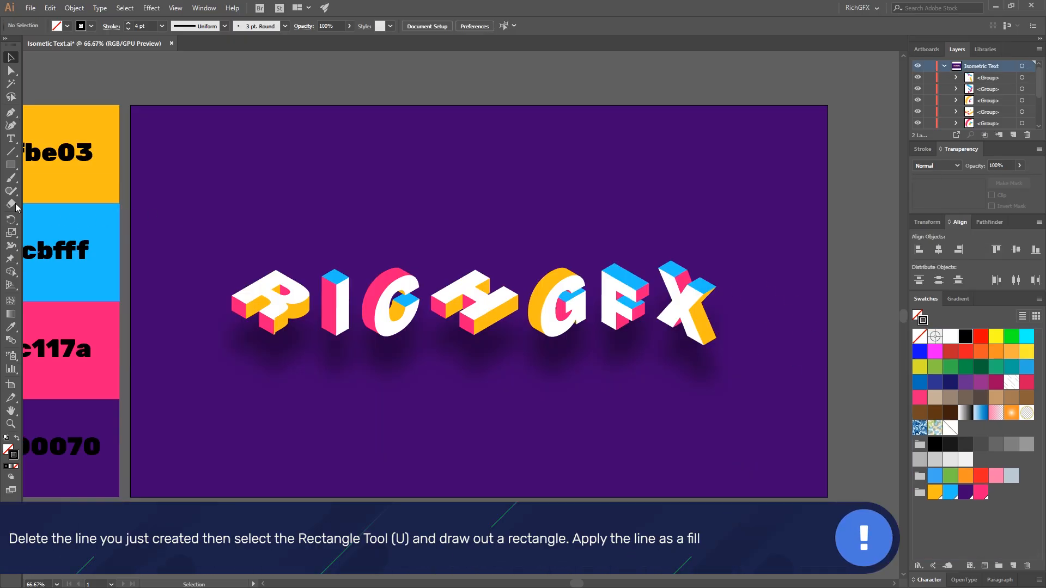
Step: Draw a 1080 px square filled with the diagonal line pattern, and enlarge it from its center to about 1830 px
{"action": "left_click", "coordinate": [13, 165]}
{"action": "left_click_drag", "start_coordinate": [284, 105], "coordinate": [678, 427]}
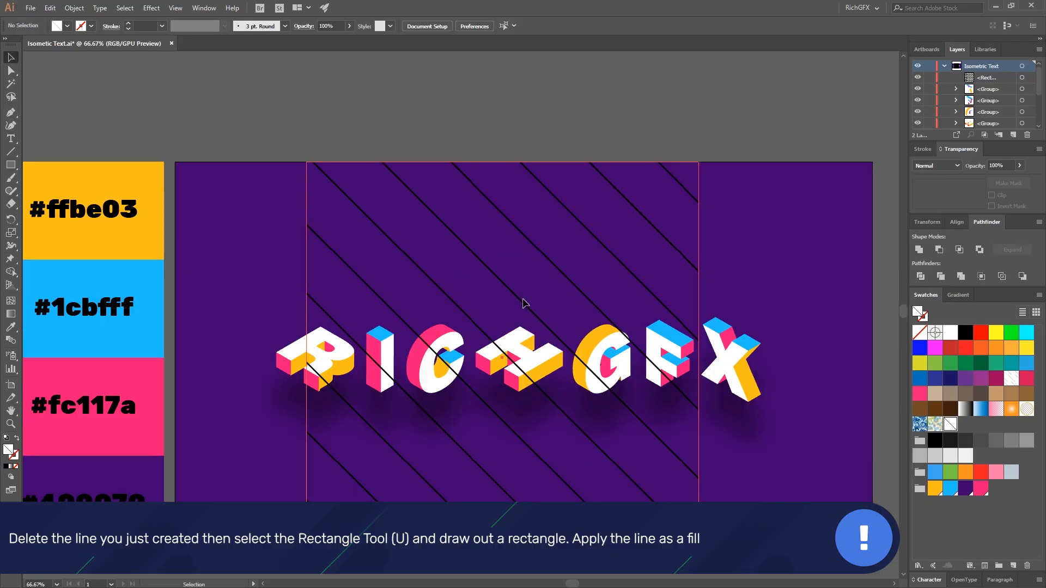
{"action": "left_click", "coordinate": [523, 303]}
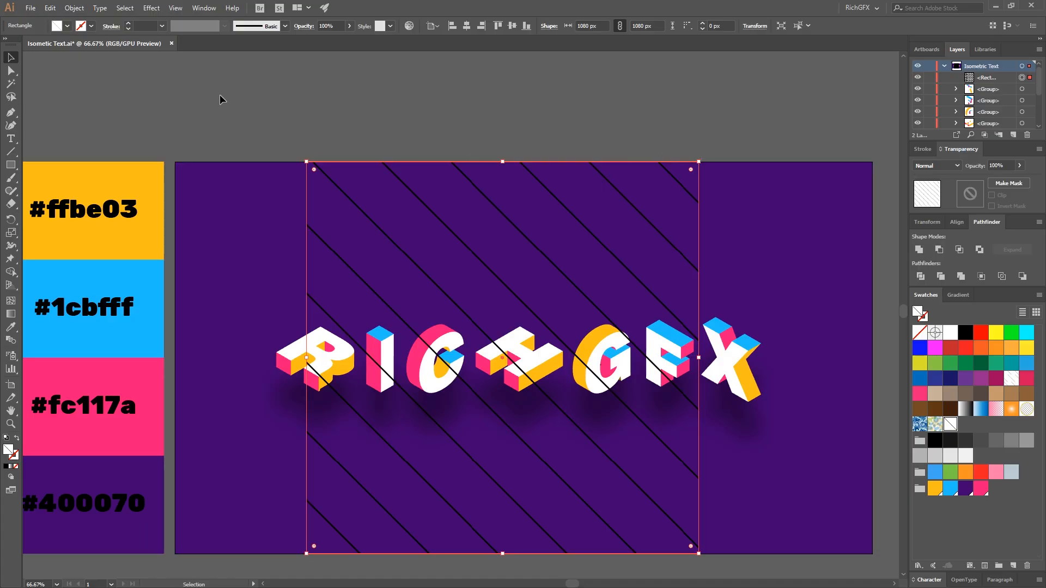
{"action": "scroll", "coordinate": [761, 171], "scroll_direction": "down", "scroll_amount": 1}
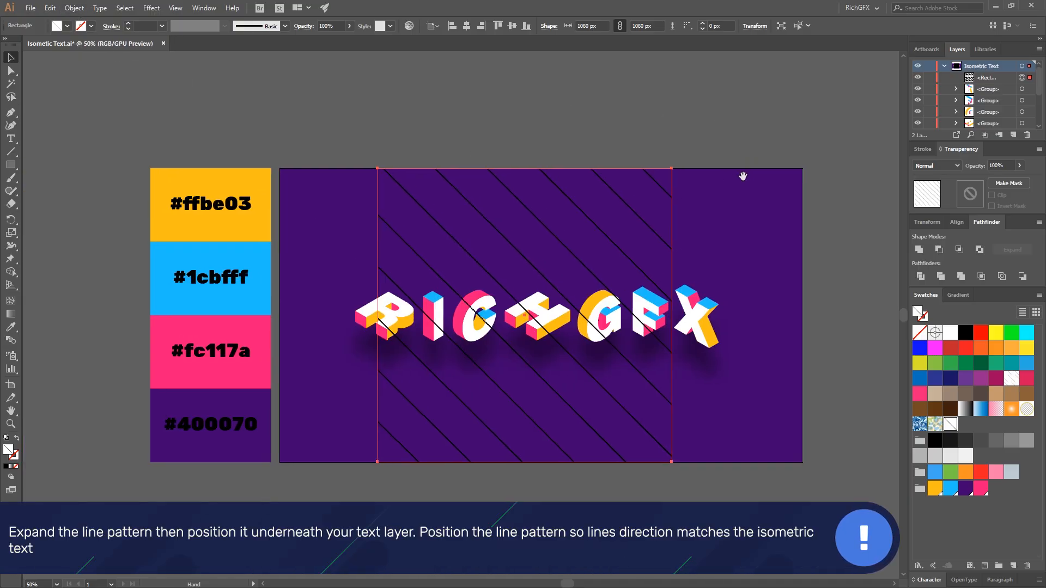
{"action": "left_click_drag", "start_coordinate": [672, 168], "coordinate": [881, 84]}
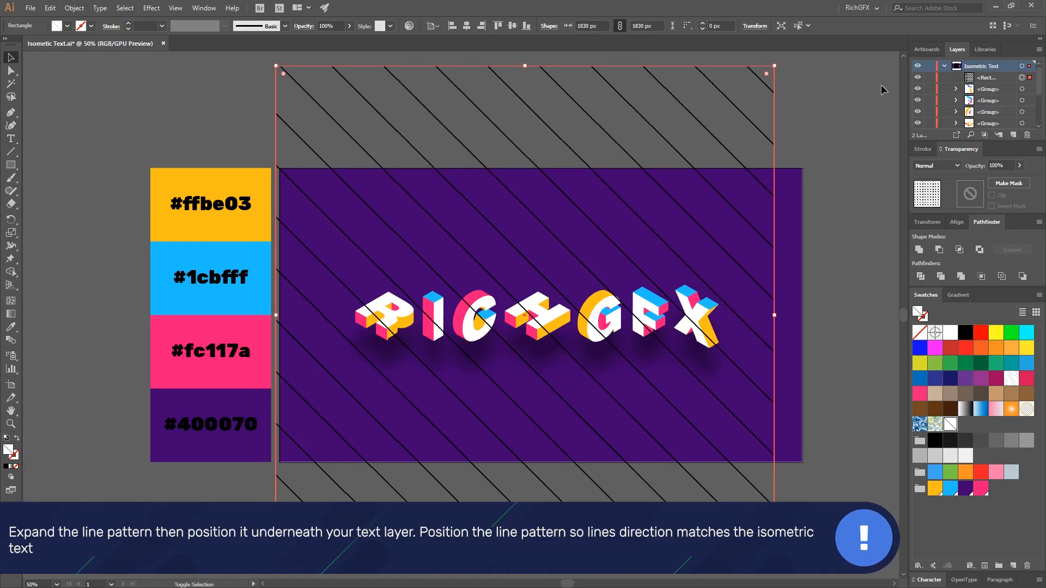
Step: Expand the pattern-filled square into editable line shapes
{"action": "left_click", "coordinate": [75, 8]}
{"action": "left_click", "coordinate": [92, 126]}
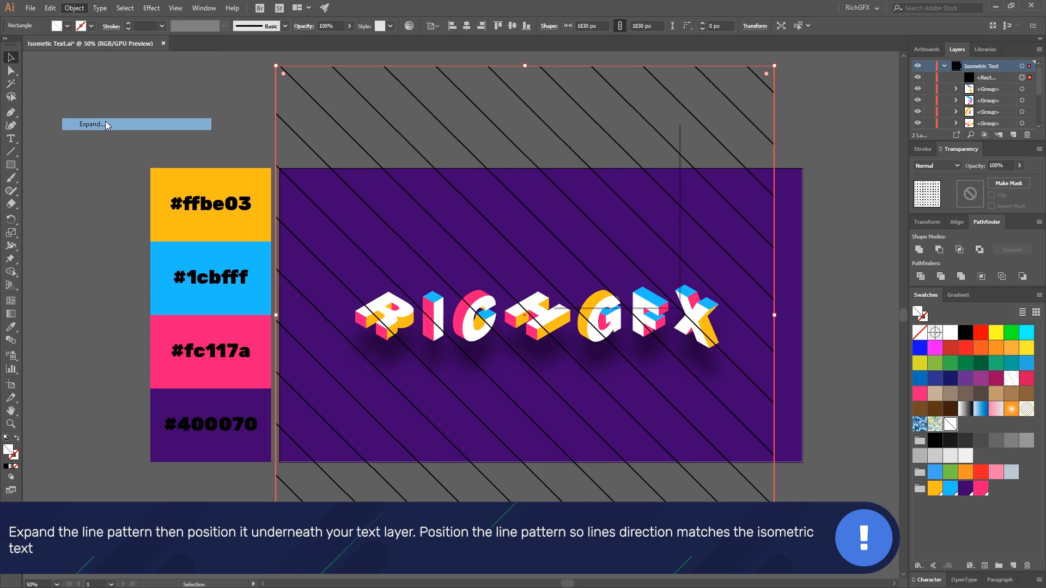
{"action": "left_click", "coordinate": [597, 280]}
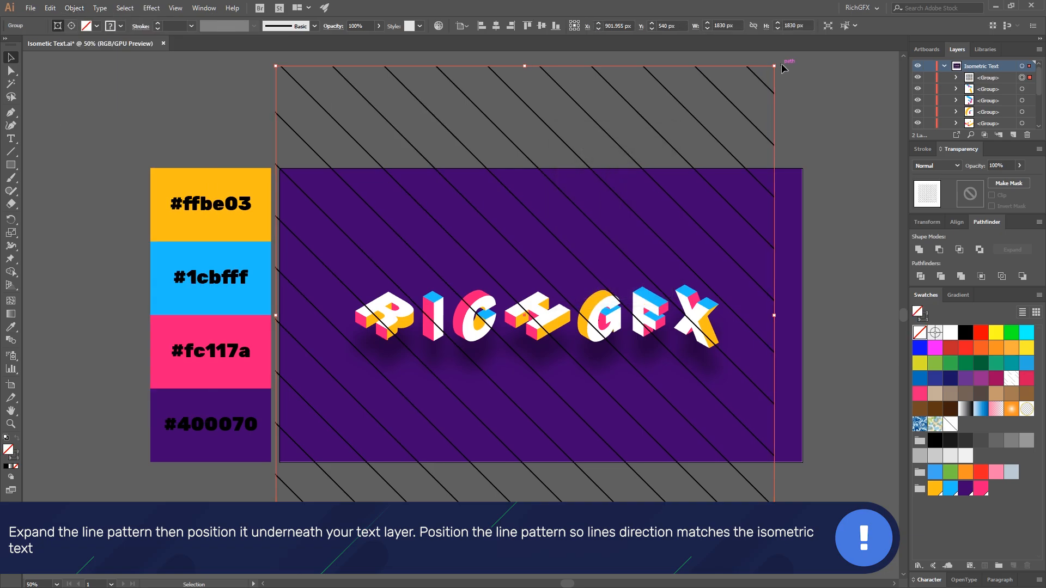
Step: Rotate the expanded line pattern so its lines follow the isometric lettering, and scale it down to about 1053 px wide
{"action": "left_click_drag", "start_coordinate": [780, 62], "coordinate": [686, 21]}
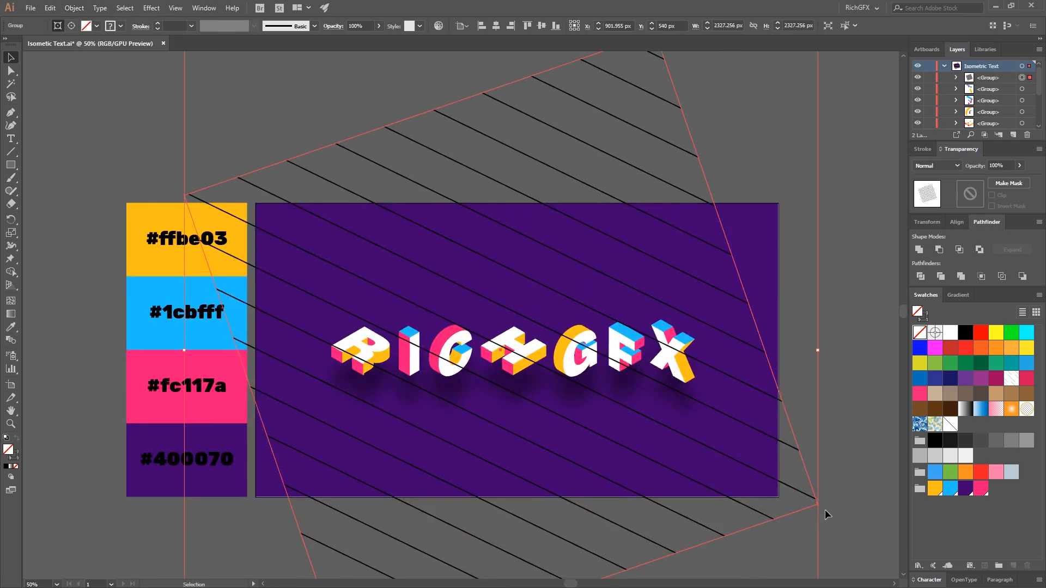
{"action": "scroll", "coordinate": [742, 239], "scroll_direction": "down", "scroll_amount": 1}
{"action": "left_click_drag", "start_coordinate": [793, 100], "coordinate": [677, 213]}
Step: Send the rotated line pattern to the back so it lies behind the lettering
{"action": "left_click", "coordinate": [629, 365]}
{"action": "scroll", "coordinate": [628, 365], "scroll_direction": "up", "scroll_amount": 2}
{"action": "right_click", "coordinate": [671, 340]}
{"action": "mouse_move", "coordinate": [728, 437]}
{"action": "left_click", "coordinate": [835, 496]}
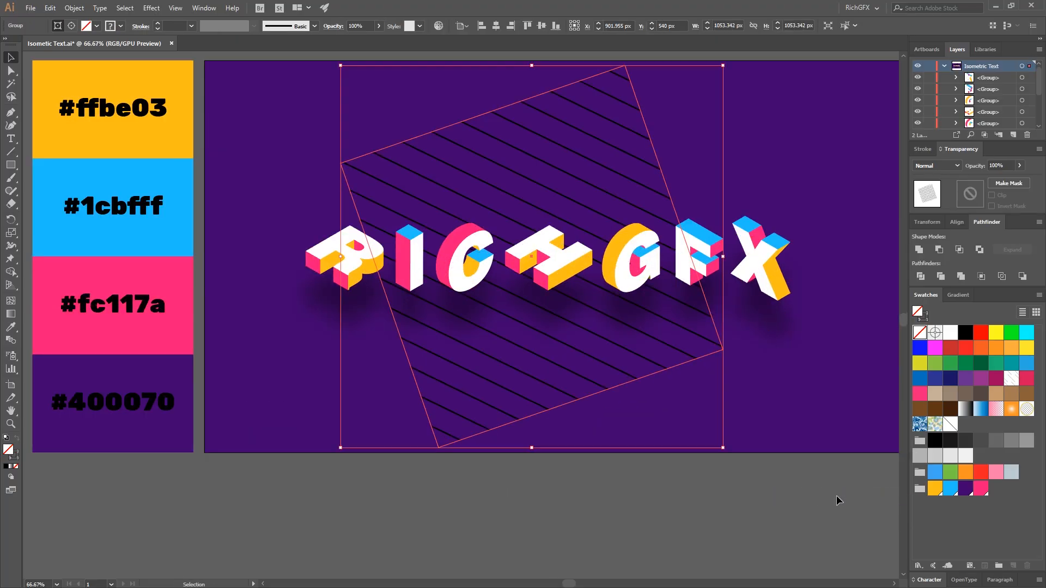
{"action": "left_click", "coordinate": [817, 479]}
Step: Enlarge the line pattern to about 1704 px wide and place a duplicate of it overlapping to its right
{"action": "left_click", "coordinate": [610, 342]}
{"action": "scroll", "coordinate": [612, 344], "scroll_direction": "down", "scroll_amount": 2}
{"action": "left_click", "coordinate": [594, 357]}
{"action": "left_click_drag", "start_coordinate": [669, 202], "coordinate": [787, 145]}
{"action": "left_click_drag", "start_coordinate": [616, 248], "coordinate": [782, 225]}
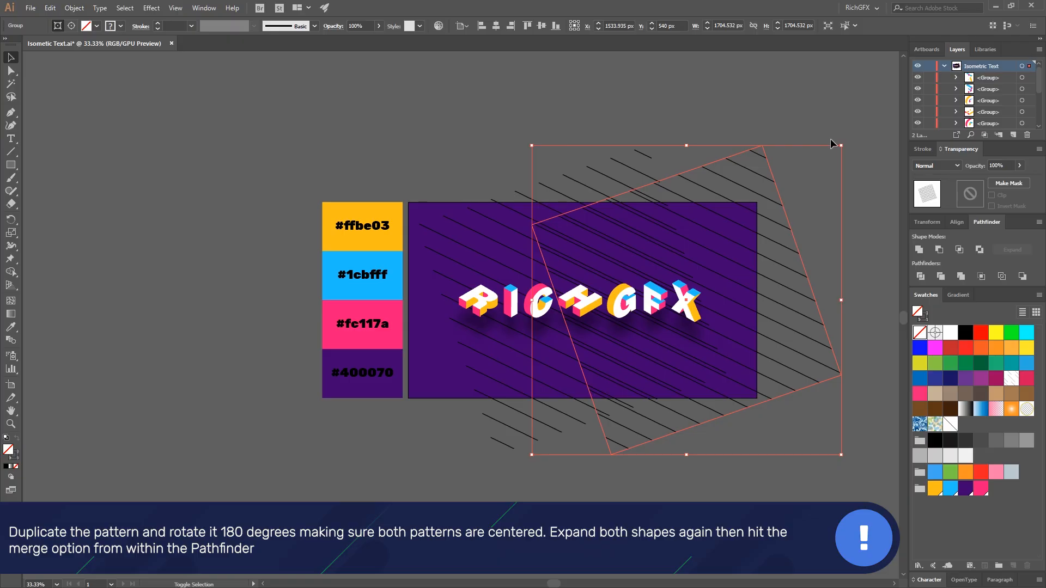
Step: Rotate the duplicate pattern so its lines cross the original lines perpendicularly, and center it horizontally on the artboard
{"action": "left_click_drag", "start_coordinate": [848, 141], "coordinate": [732, 475]}
{"action": "left_click", "coordinate": [496, 25]}
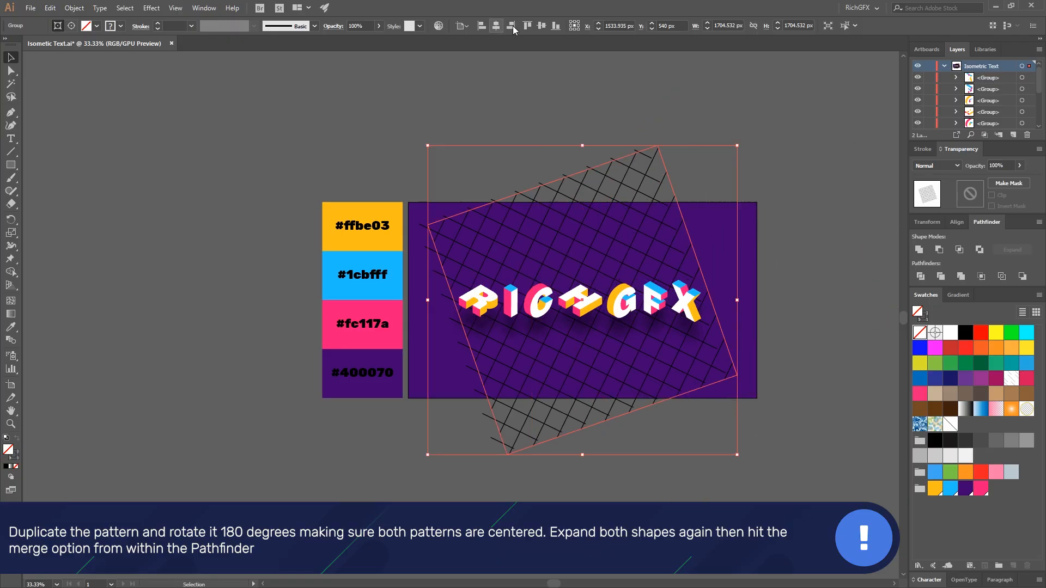
{"action": "left_click", "coordinate": [789, 193]}
{"action": "scroll", "coordinate": [564, 331], "scroll_direction": "up", "scroll_amount": 1}
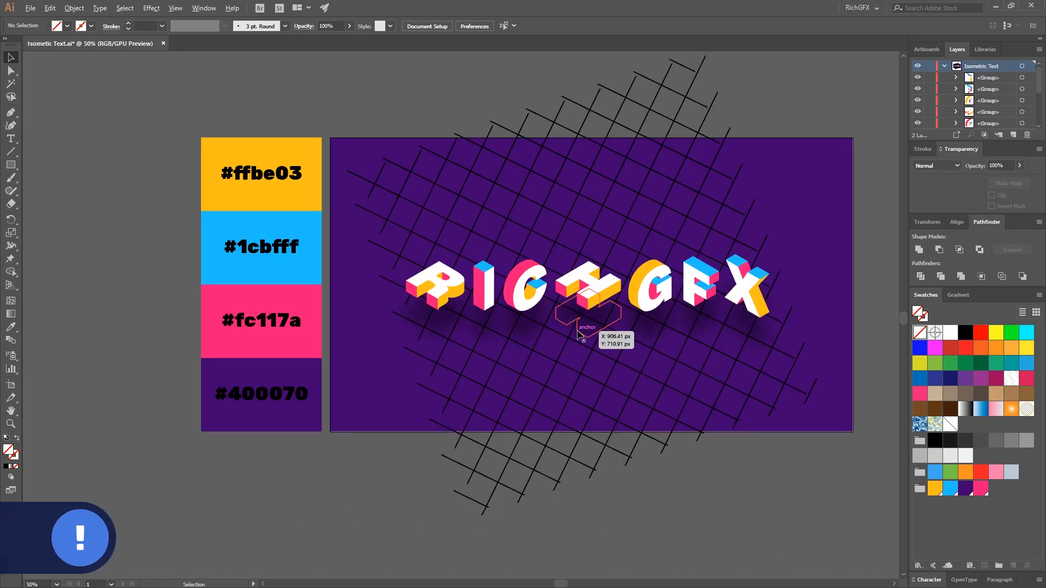
Step: Expand the fill and stroke of both line patterns together and merge them into one grid shape
{"action": "left_click", "coordinate": [451, 461]}
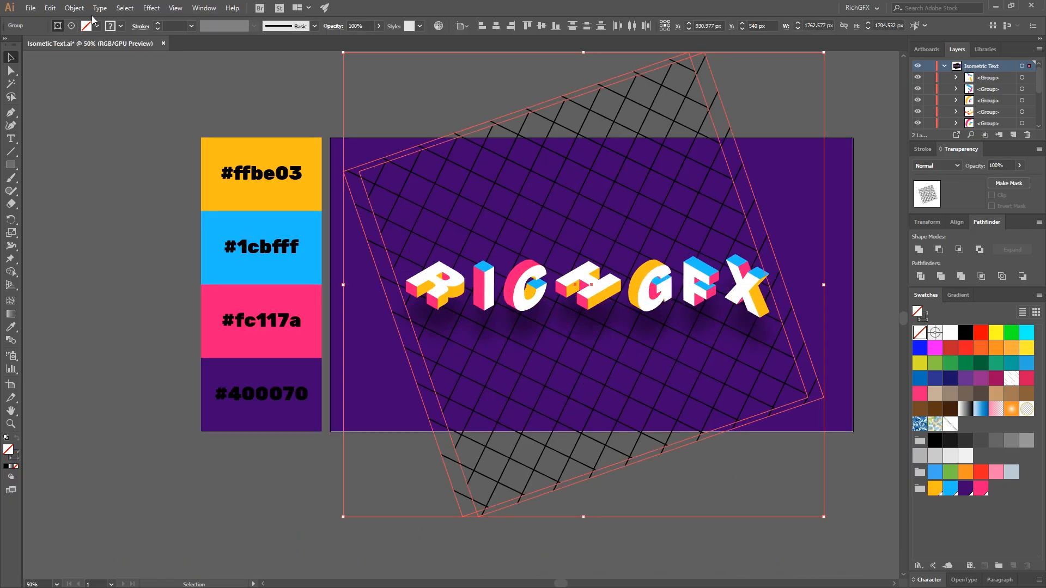
{"action": "left_click", "coordinate": [74, 8]}
{"action": "left_click", "coordinate": [114, 129]}
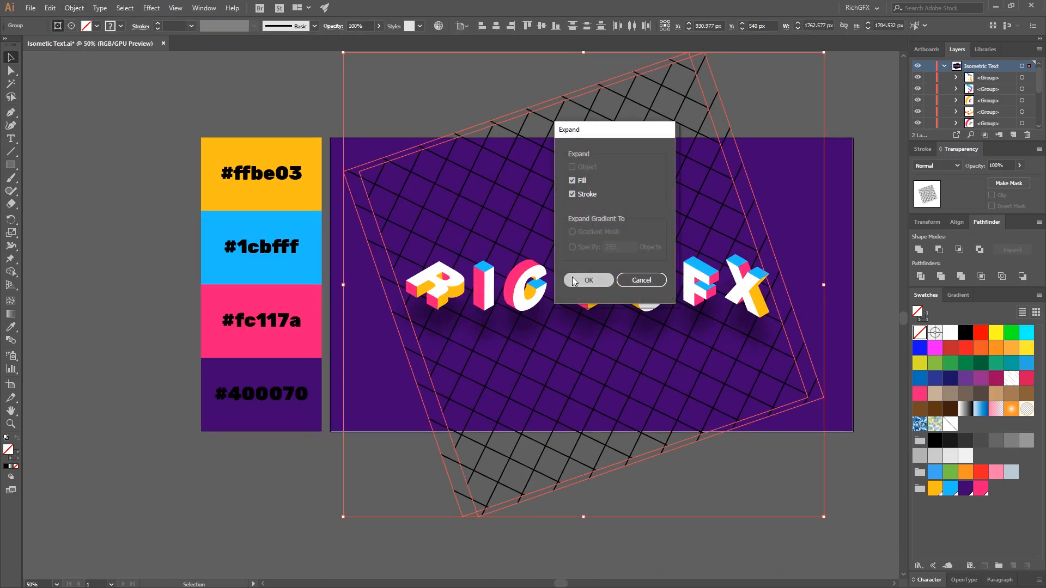
{"action": "left_click", "coordinate": [589, 281]}
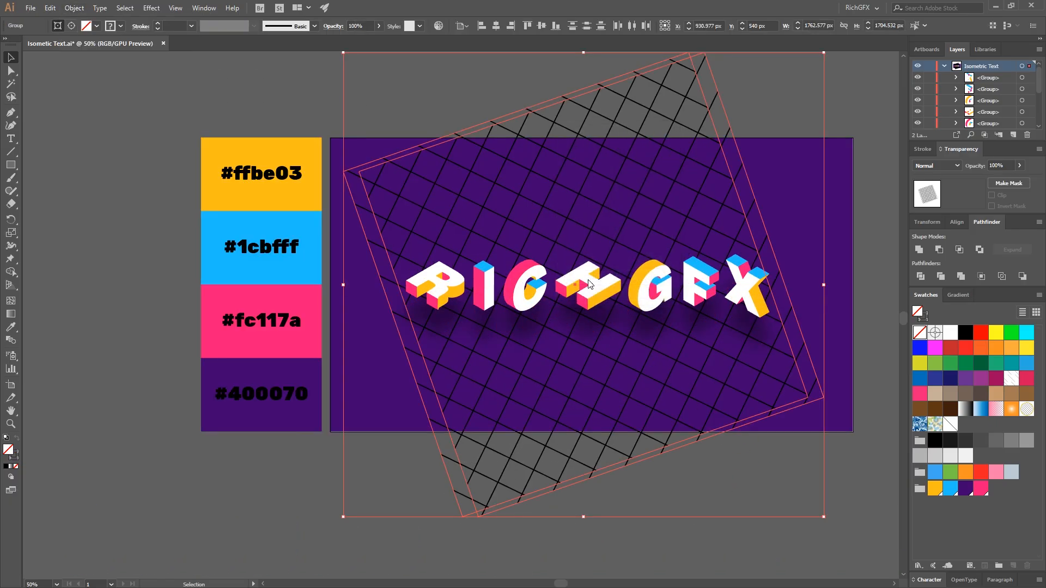
{"action": "left_click", "coordinate": [960, 276]}
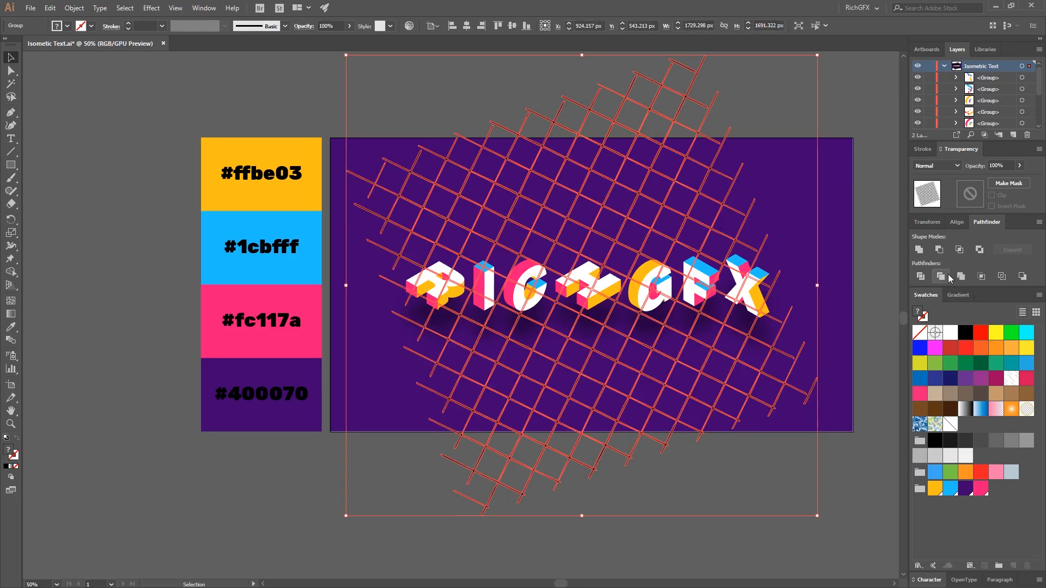
Step: Squash the grid pattern to about 900 px tall, recolor it a darker purple than the background, and save the file
{"action": "left_click", "coordinate": [697, 541]}
{"action": "left_click", "coordinate": [815, 388]}
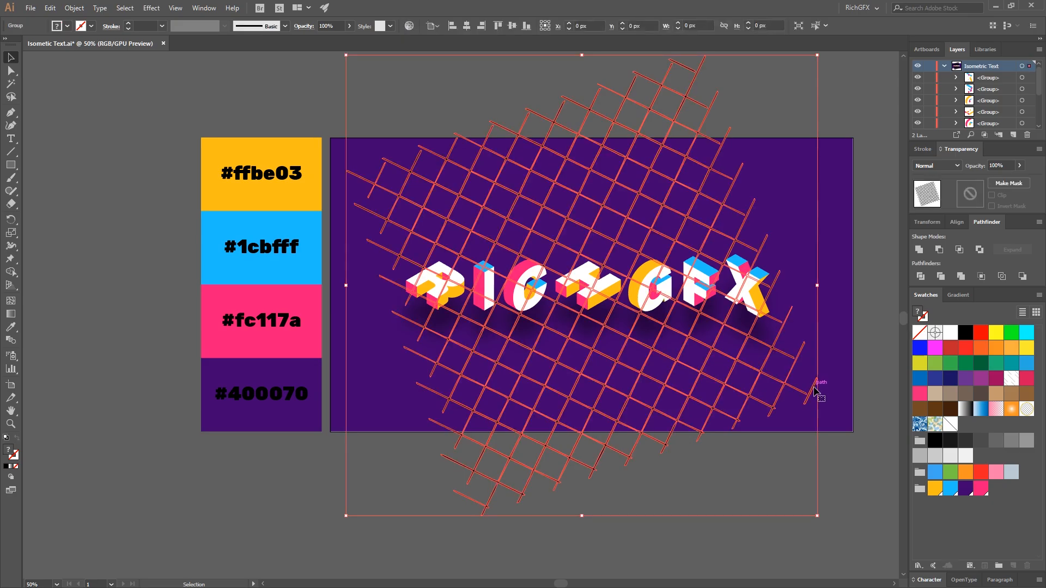
{"action": "left_click_drag", "start_coordinate": [577, 55], "coordinate": [585, 163]}
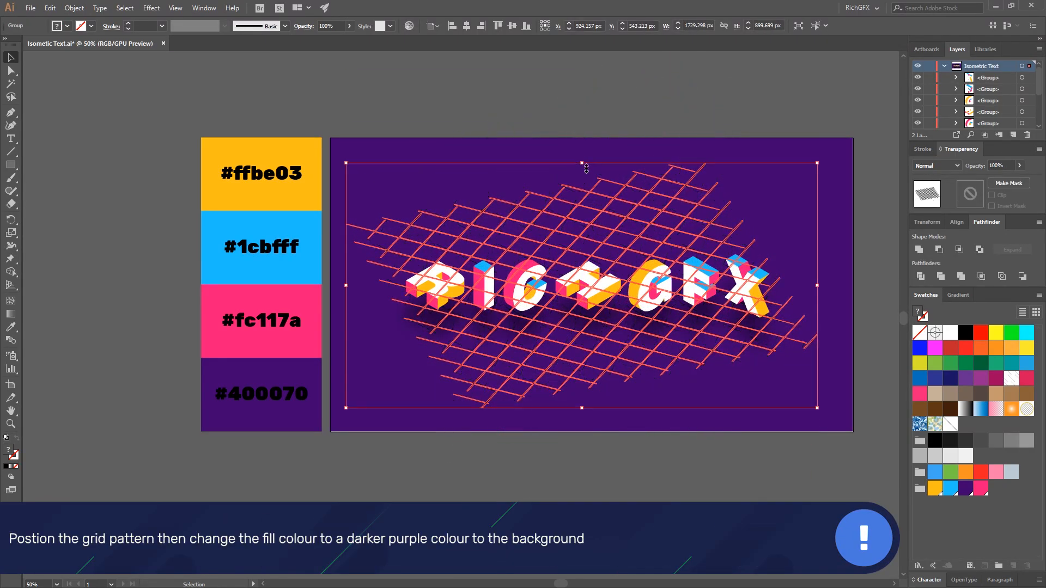
{"action": "left_click", "coordinate": [659, 107]}
{"action": "scroll", "coordinate": [655, 158], "scroll_direction": "up", "scroll_amount": 1}
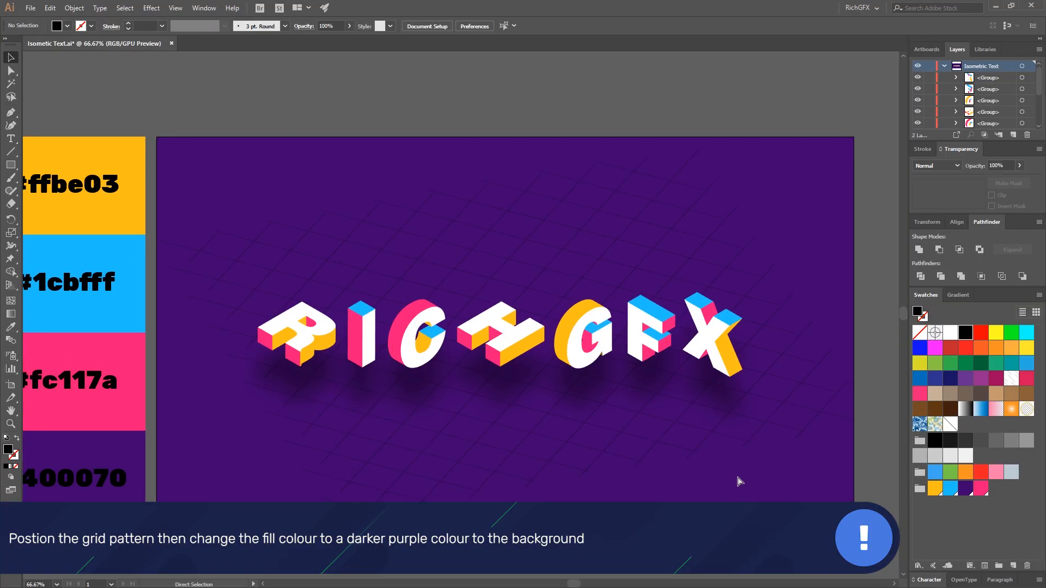
{"action": "key", "text": "ctrl+s"}
Step: Draw a square about 93 px wide above the lettering with no fill and a #1cbfff blue outline
{"action": "left_click_drag", "start_coordinate": [344, 173], "coordinate": [379, 207]}
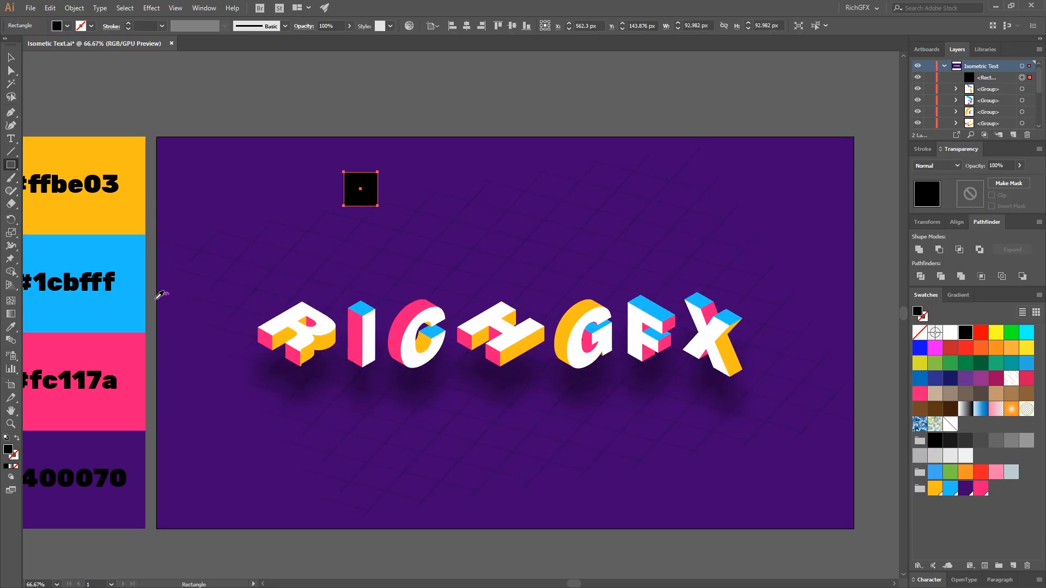
{"action": "key", "text": "i"}
{"action": "left_click", "coordinate": [133, 316]}
{"action": "key", "text": "shift+x"}
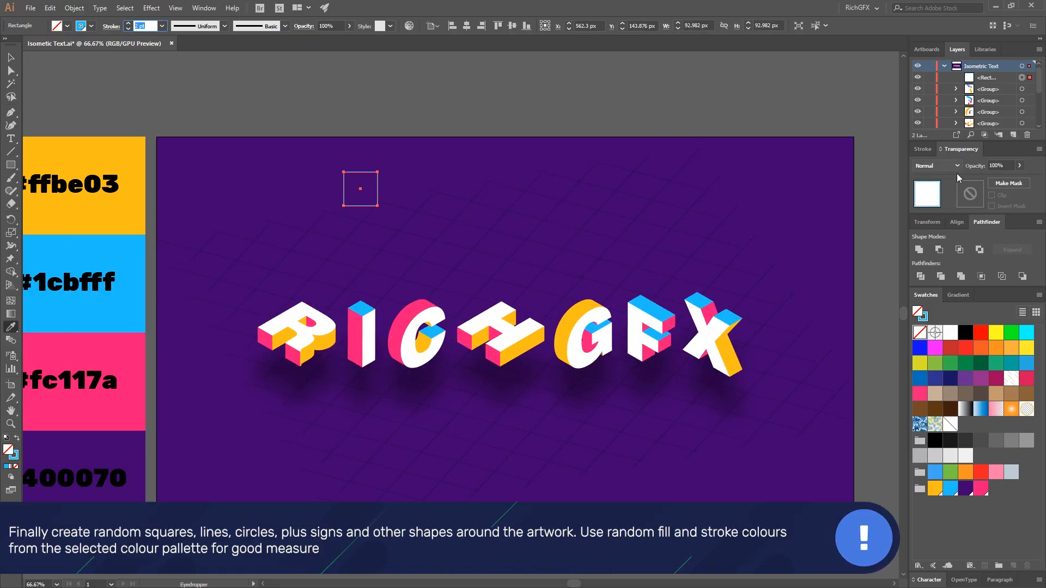
Step: Set the square's outline to 4 pt with round caps and round corners
{"action": "left_click", "coordinate": [921, 149]}
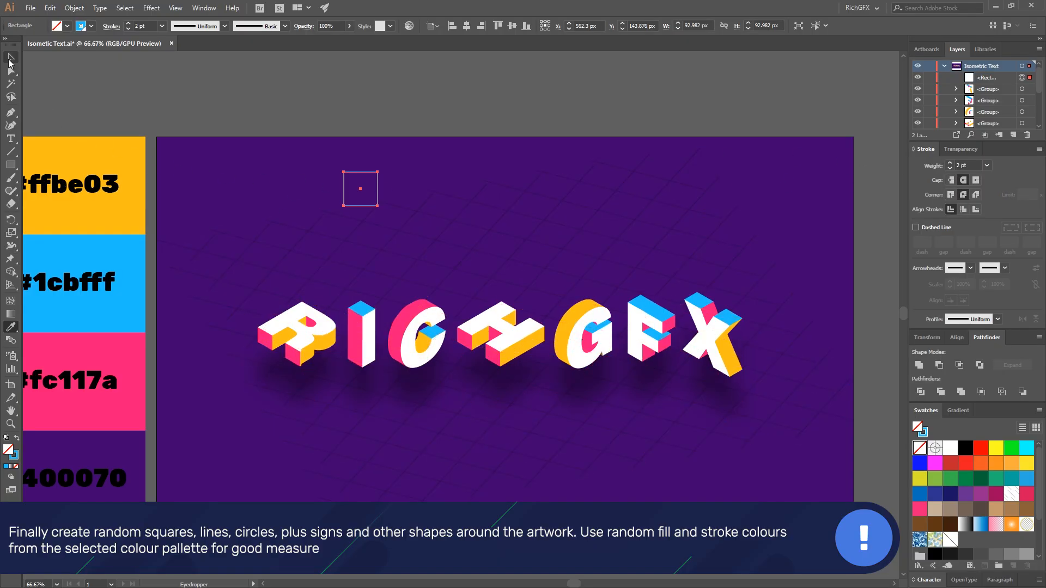
{"action": "left_click", "coordinate": [10, 58]}
{"action": "left_click", "coordinate": [391, 192]}
{"action": "left_click", "coordinate": [376, 188]}
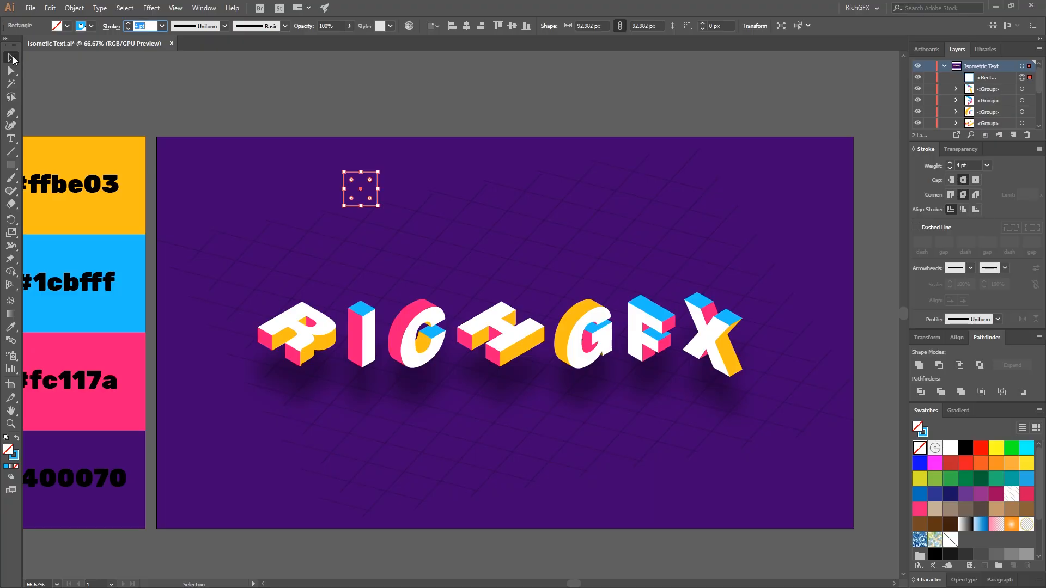
{"action": "left_click", "coordinate": [448, 102]}
Step: Move the blue square above the letter C and place a duplicate scaled to about 46 px below the second G
{"action": "left_click_drag", "start_coordinate": [380, 193], "coordinate": [533, 444]}
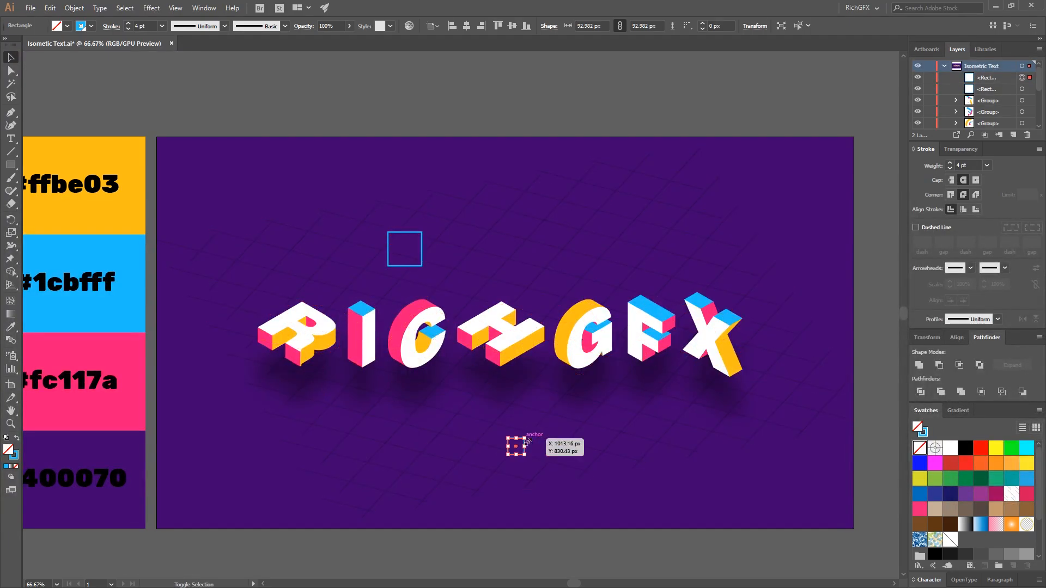
{"action": "left_click", "coordinate": [603, 518]}
{"action": "left_click_drag", "start_coordinate": [524, 456], "coordinate": [579, 476]}
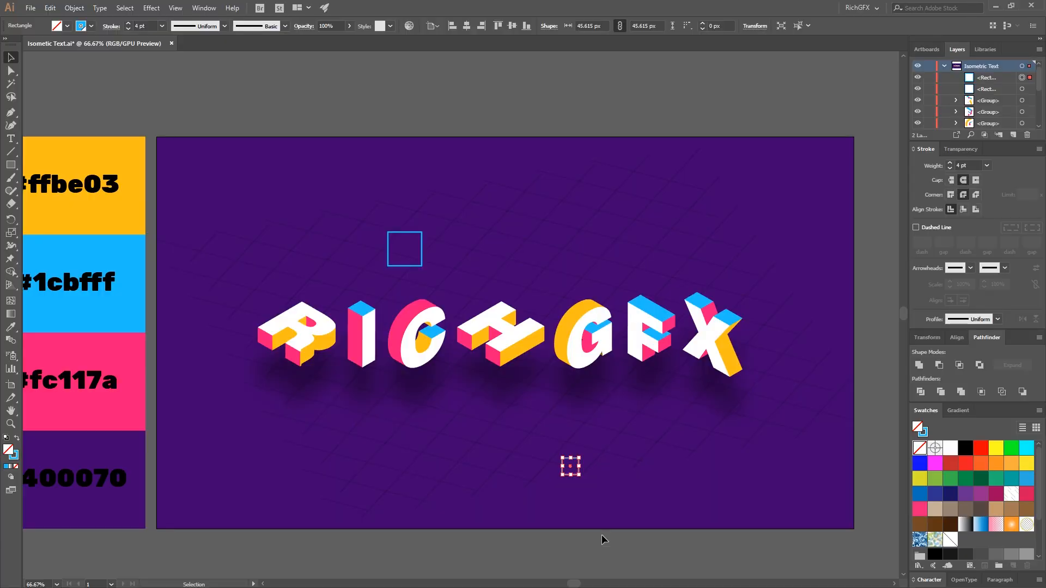
{"action": "left_click", "coordinate": [602, 535]}
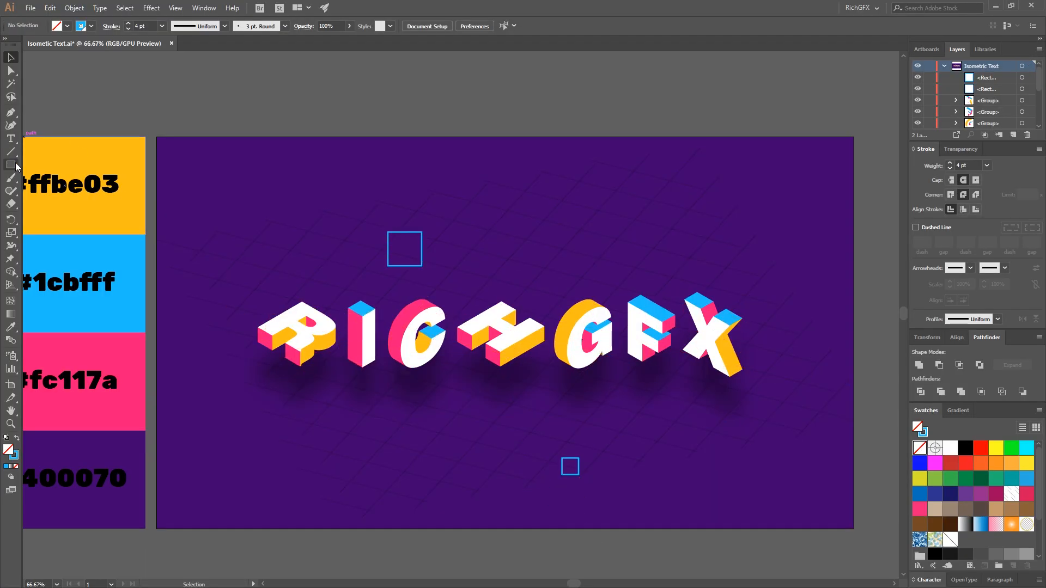
Step: Draw a circle about 117 px in diameter above the letters F and X
{"action": "left_click_drag", "start_coordinate": [15, 166], "coordinate": [67, 191]}
{"action": "left_click_drag", "start_coordinate": [688, 211], "coordinate": [719, 241]}
{"action": "key", "text": "i"}
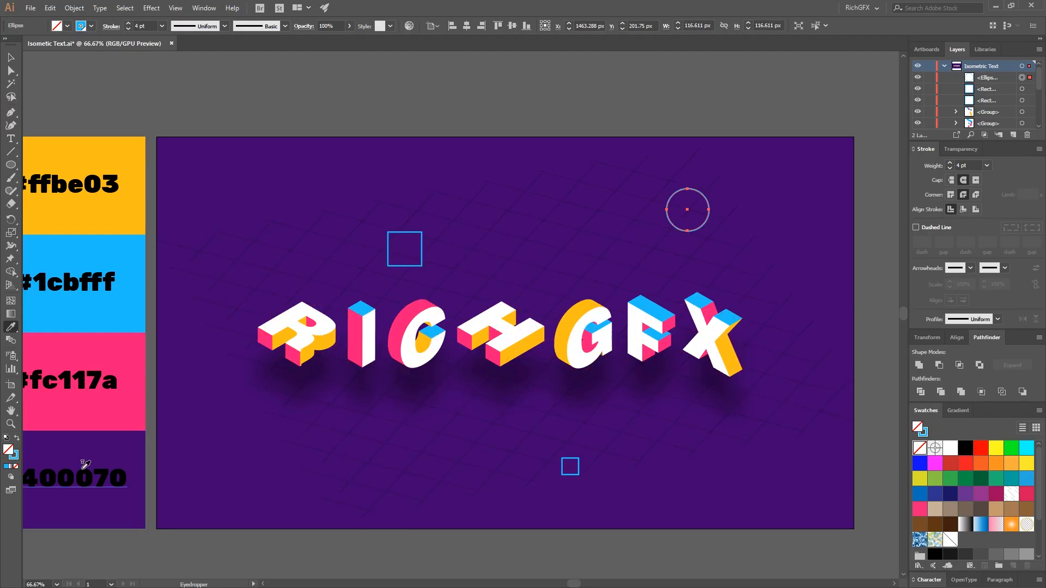
Step: Change the circle's outline color to the #fc117a pink from the palette
{"action": "double_click", "coordinate": [15, 456]}
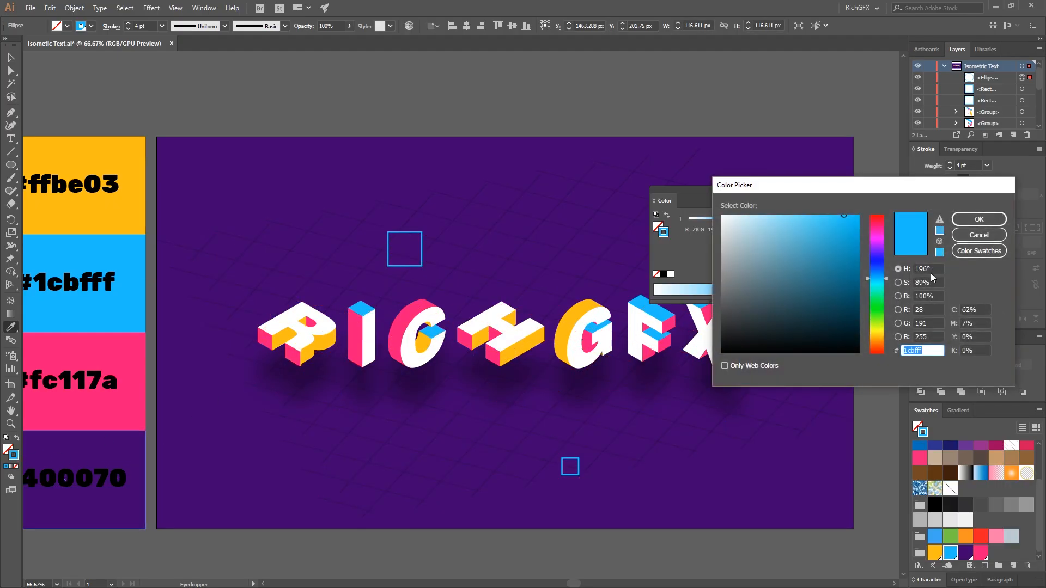
{"action": "key", "text": "Return"}
{"action": "double_click", "coordinate": [663, 232]}
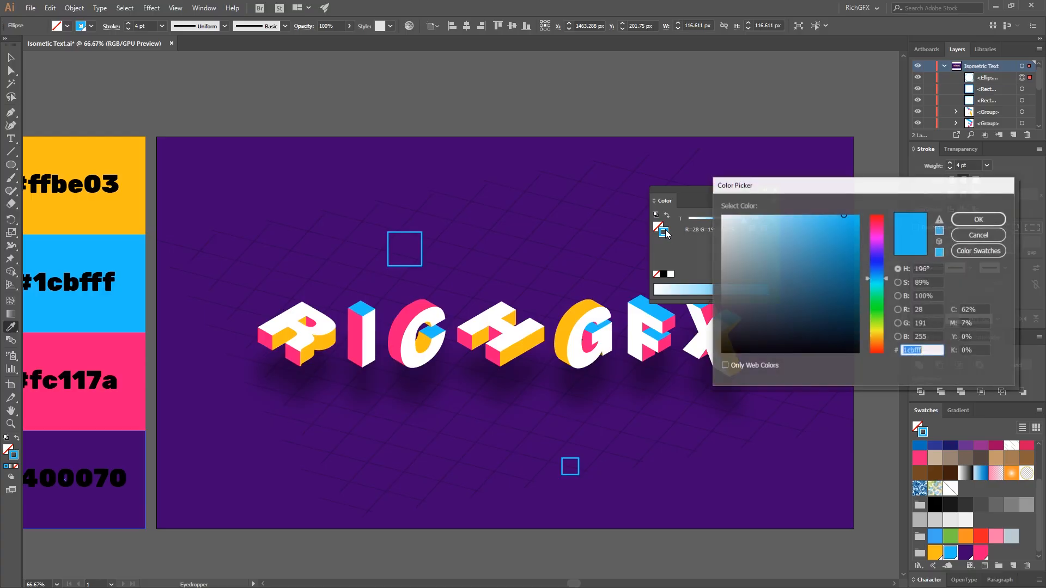
{"action": "key", "text": "Return"}
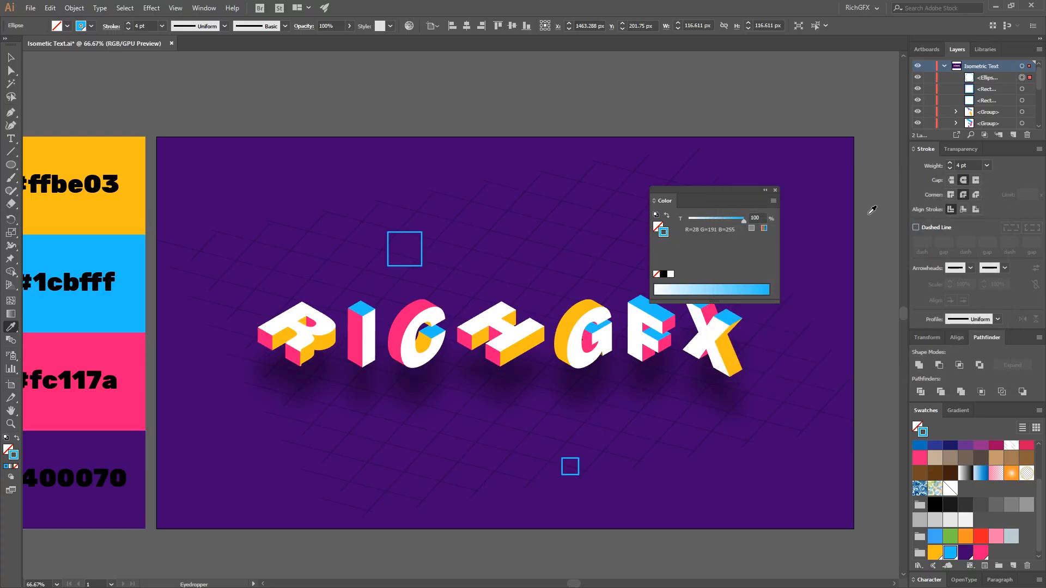
{"action": "left_click", "coordinate": [775, 190]}
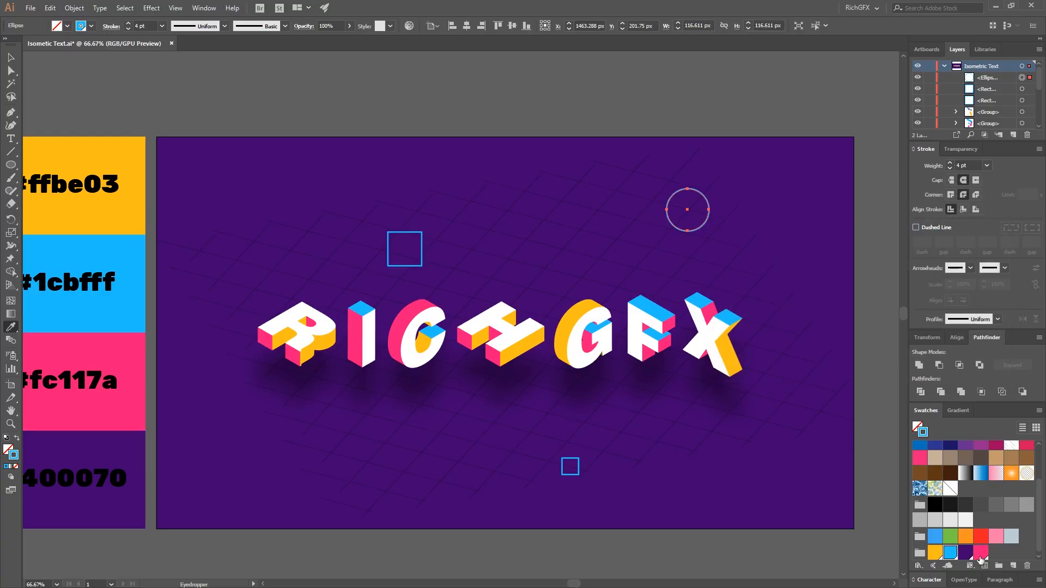
{"action": "left_click", "coordinate": [981, 553]}
{"action": "left_click", "coordinate": [11, 59]}
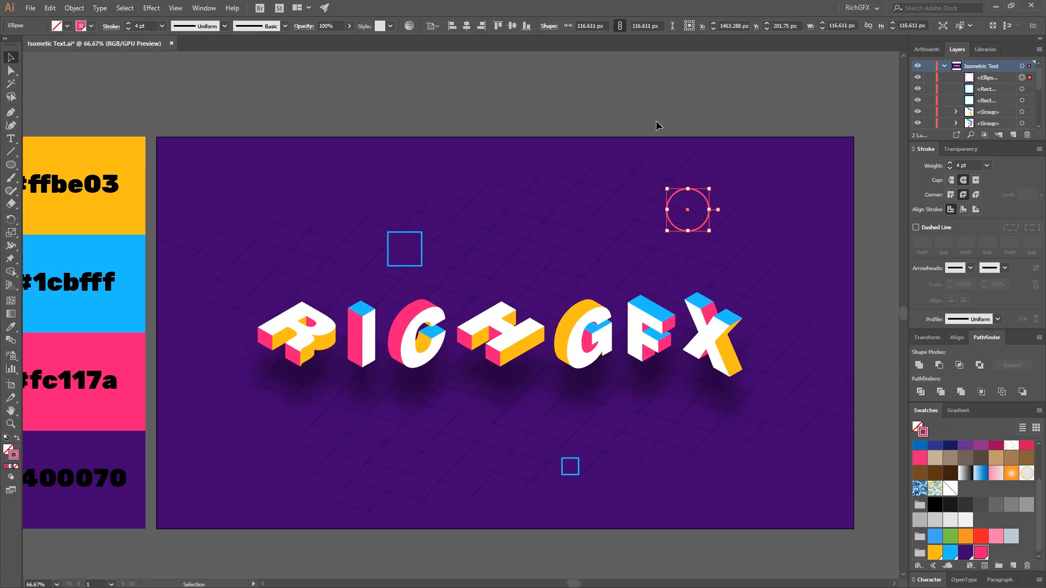
{"action": "left_click", "coordinate": [823, 144]}
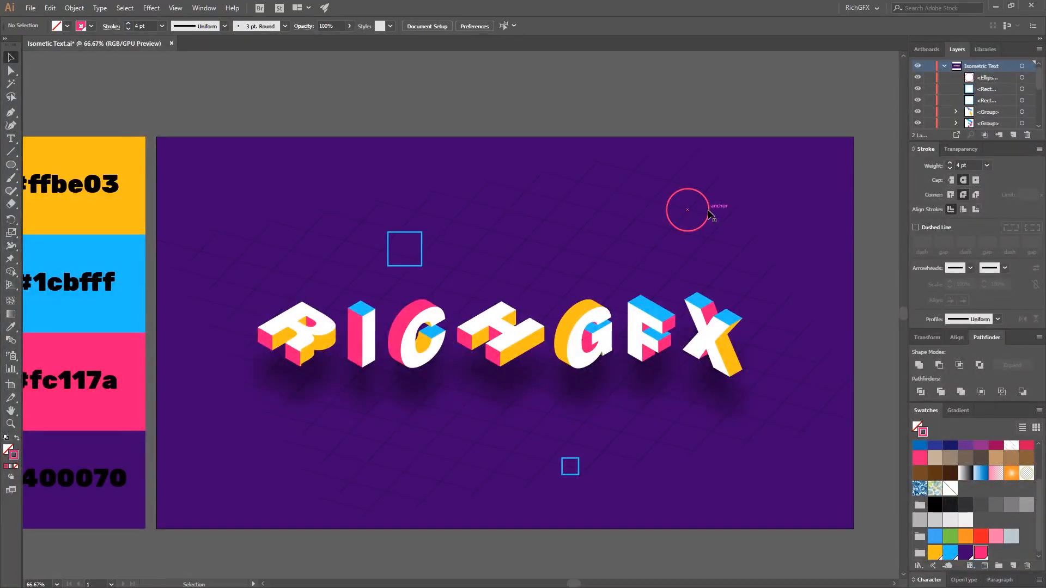
Step: Place a smaller duplicate of the circle in the artboard's lower-right area with a blue outline
{"action": "left_click_drag", "start_coordinate": [709, 211], "coordinate": [816, 456]}
{"action": "left_click", "coordinate": [261, 185]}
{"action": "left_click", "coordinate": [950, 553]}
{"action": "left_click", "coordinate": [765, 525]}
{"action": "left_click", "coordinate": [808, 475]}
{"action": "left_click", "coordinate": [794, 534]}
Step: Add yellow-outlined duplicates around the lettering: a large diamond at upper left, a small square at far right and a small circle at lower left
{"action": "left_click_drag", "start_coordinate": [570, 475], "coordinate": [228, 207]}
{"action": "left_click", "coordinate": [935, 553]}
{"action": "left_click", "coordinate": [836, 349]}
{"action": "left_click", "coordinate": [722, 476]}
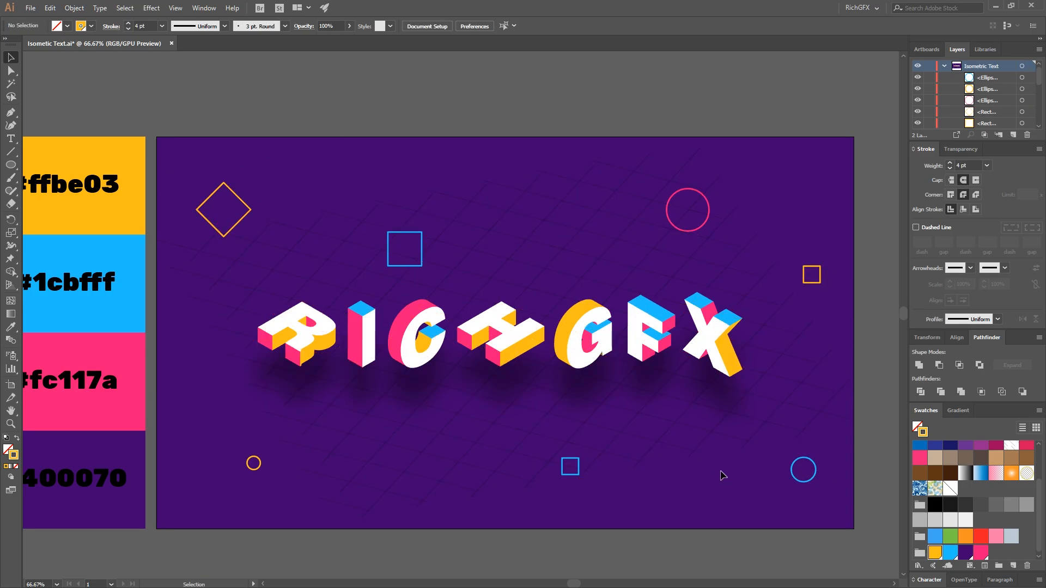
Step: Draw a circle about 381 px in diameter across the artboard's upper edge and give it a 20 pt blue outline
{"action": "left_click", "coordinate": [11, 165]}
{"action": "left_click_drag", "start_coordinate": [477, 182], "coordinate": [529, 251]}
{"action": "left_click", "coordinate": [11, 328]}
{"action": "left_click", "coordinate": [400, 265]}
{"action": "left_click", "coordinate": [144, 27]}
{"action": "key", "text": "shift+Up"}
{"action": "key", "text": "shift+Up"}
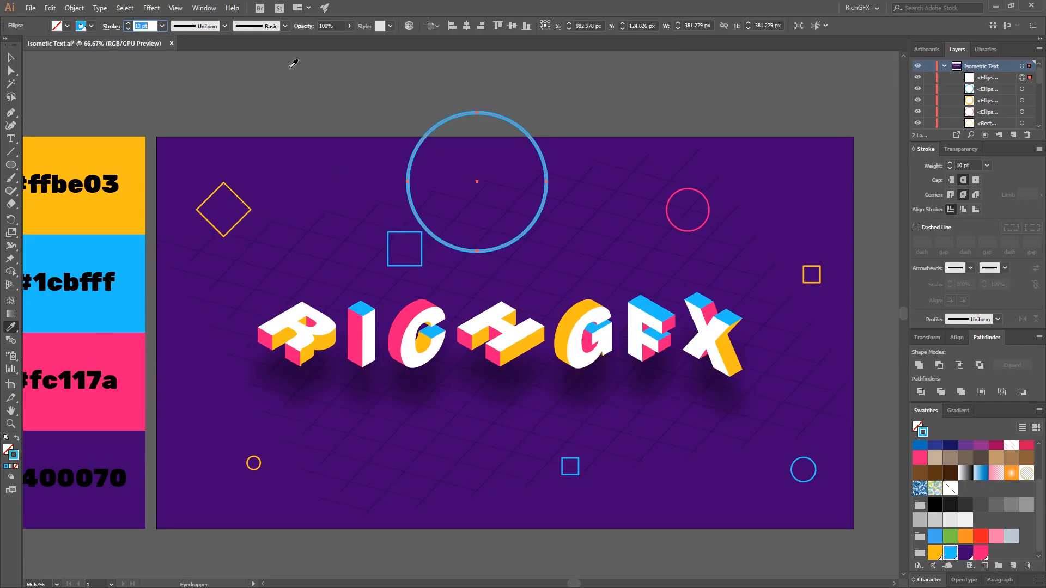
Step: Cut the large circle at its top and bottom points and delete its left half
{"action": "left_click", "coordinate": [11, 57]}
{"action": "key", "text": "c"}
{"action": "left_click", "coordinate": [477, 113]}
{"action": "left_click", "coordinate": [477, 251]}
{"action": "key", "text": "Delete"}
{"action": "key", "text": "Delete"}
{"action": "left_click", "coordinate": [11, 58]}
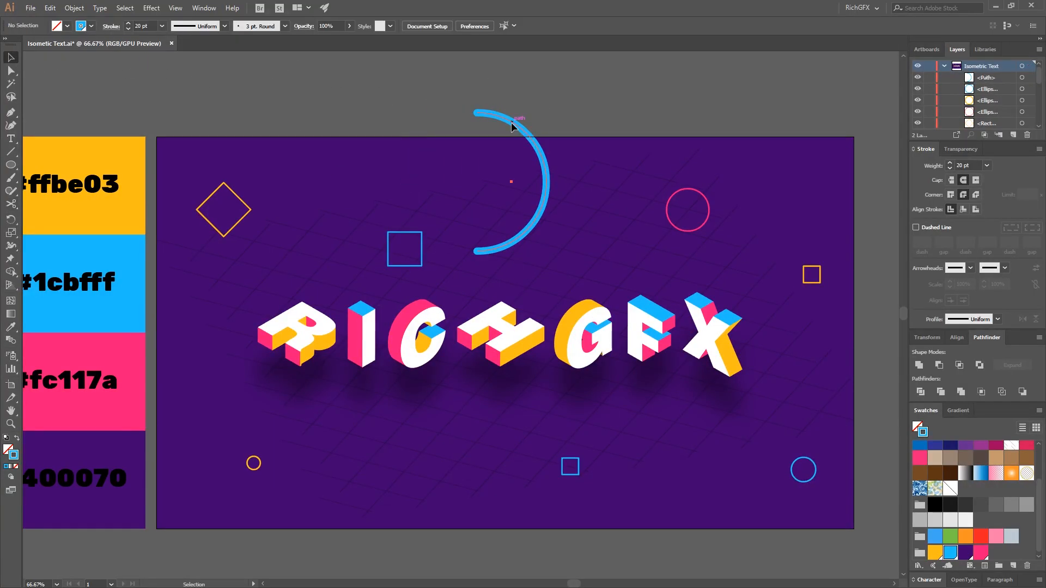
Step: Recolor the semicircle yellow, then rotate it 45° and position it above the G and F
{"action": "left_click", "coordinate": [512, 121]}
{"action": "left_click", "coordinate": [934, 553]}
{"action": "left_click_drag", "start_coordinate": [542, 124], "coordinate": [509, 104]}
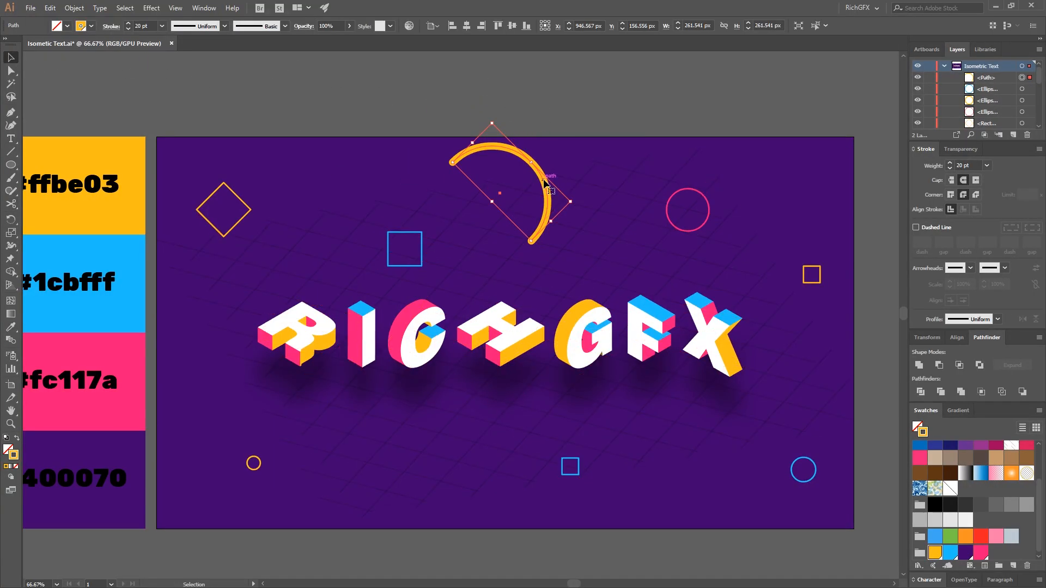
{"action": "left_click_drag", "start_coordinate": [535, 246], "coordinate": [591, 272]}
Step: Place a smaller, upward-opening duplicate of the arc at the artboard's lower left with a 10 pt pink outline
{"action": "mouse_move", "coordinate": [602, 235]}
{"action": "left_mouse_down"}
{"action": "mouse_move", "coordinate": [422, 460]}
{"action": "mouse_move", "coordinate": [324, 429]}
{"action": "mouse_move", "coordinate": [358, 422]}
{"action": "mouse_move", "coordinate": [345, 487]}
{"action": "left_mouse_up"}
{"action": "left_click", "coordinate": [980, 553]}
{"action": "left_click", "coordinate": [143, 26]}
{"action": "key", "text": "shift+Down"}
{"action": "left_click", "coordinate": [479, 548]}
{"action": "left_click", "coordinate": [556, 567]}
Step: Draw a 10 pt horizontal line about 58 px long below the H, and lock the grid pattern group
{"action": "key", "text": "backslash"}
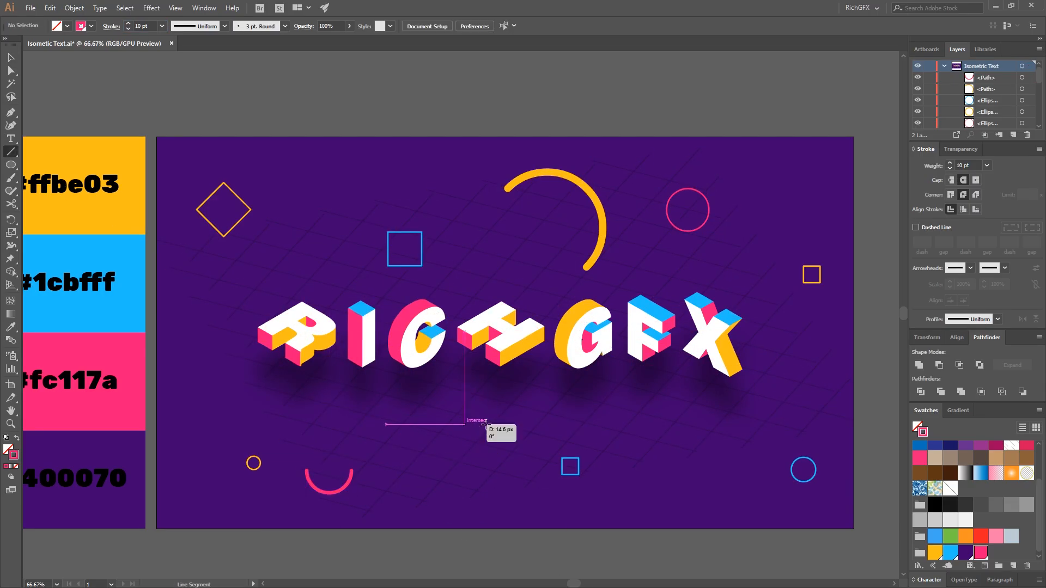
{"action": "left_click_drag", "start_coordinate": [459, 424], "coordinate": [480, 424]}
{"action": "key", "text": "i"}
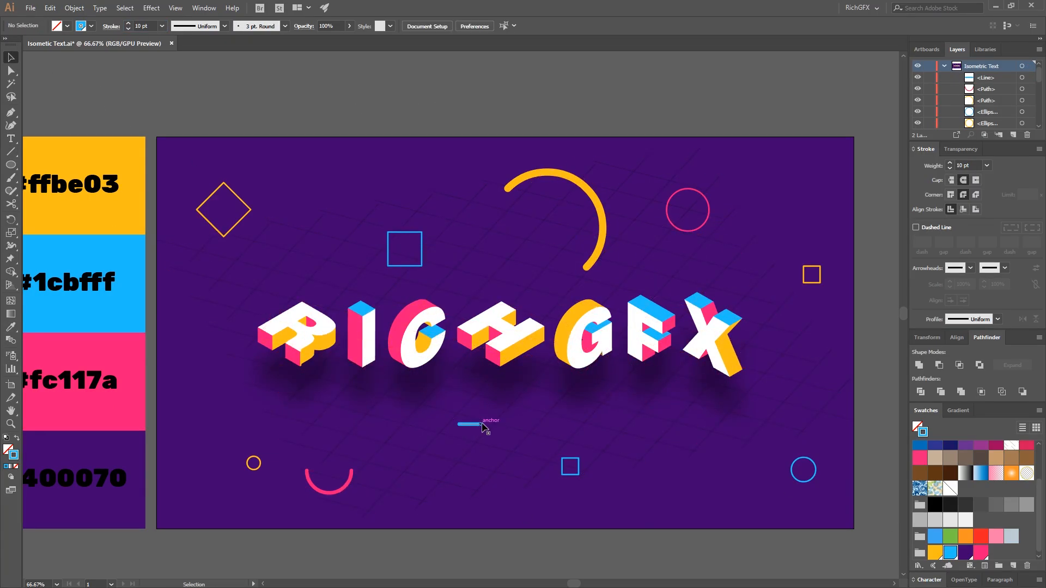
{"action": "left_click", "coordinate": [570, 443]}
{"action": "scroll", "coordinate": [1017, 86], "scroll_direction": "down", "scroll_amount": 10}
{"action": "left_click", "coordinate": [927, 113]}
Step: Recolor the short line yellow and place a vertical blue duplicate in the artboard's upper-right area
{"action": "left_click", "coordinate": [469, 425]}
{"action": "scroll", "coordinate": [969, 518], "scroll_direction": "down", "scroll_amount": 3}
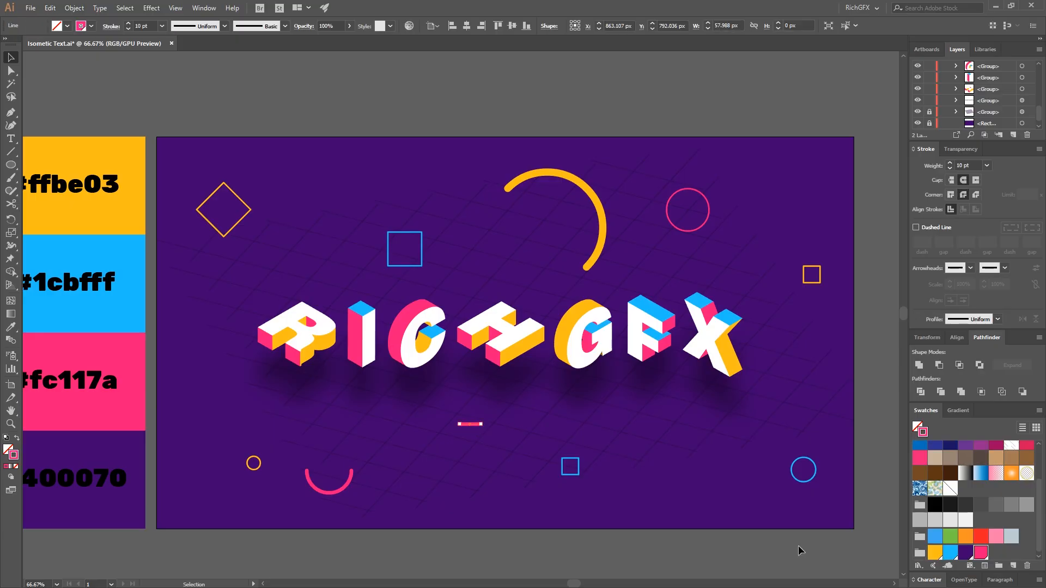
{"action": "left_click", "coordinate": [935, 552]}
{"action": "left_click", "coordinate": [950, 553]}
{"action": "left_click", "coordinate": [877, 176]}
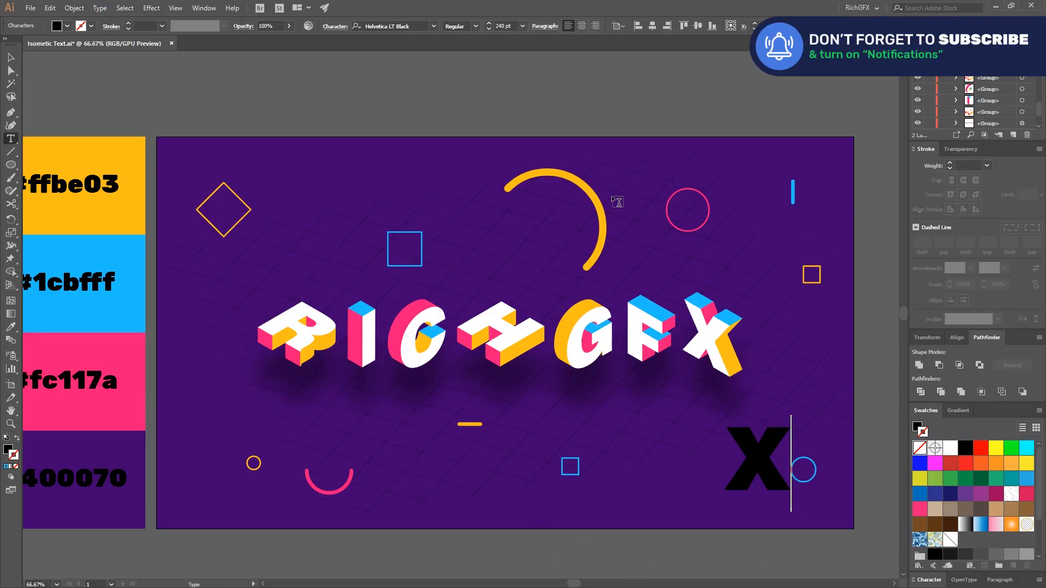
Step: Convert the large black X text to outlines with rounded corners and reduce it to a small white X below the F
{"action": "right_click", "coordinate": [761, 454]}
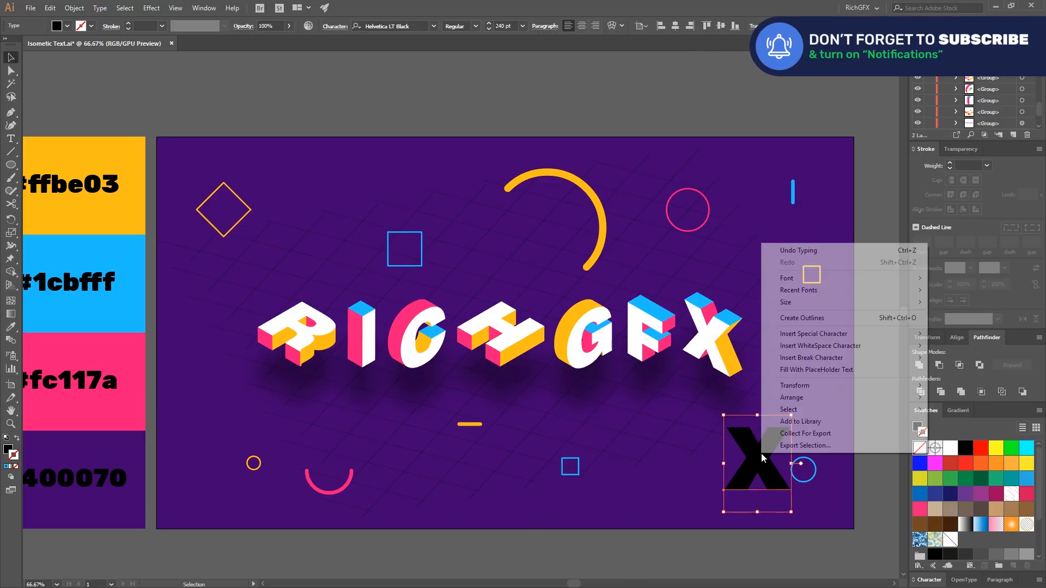
{"action": "left_click", "coordinate": [812, 318]}
{"action": "left_click", "coordinate": [9, 70]}
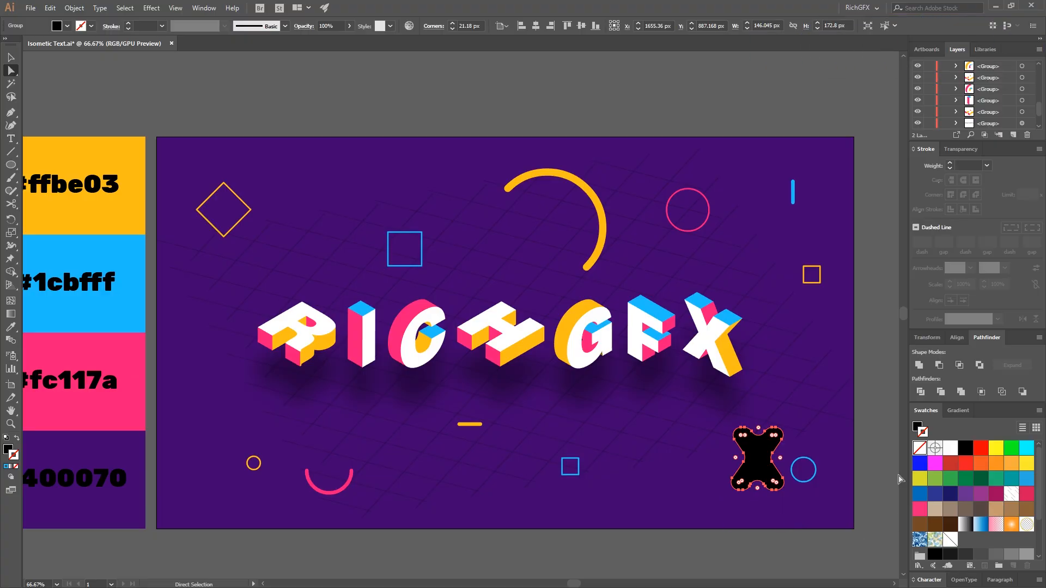
{"action": "key", "text": "F6"}
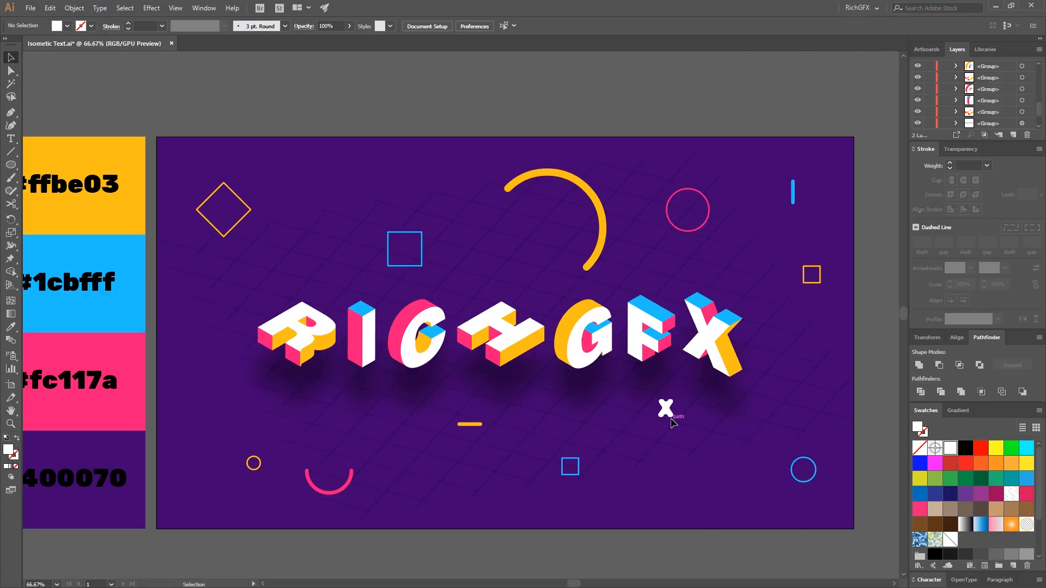
Step: Place a duplicate of the white X to the left of the lettering, about 26 px wide and filled with blue
{"action": "left_click_drag", "start_coordinate": [671, 419], "coordinate": [199, 385]}
{"action": "scroll", "coordinate": [968, 545], "scroll_direction": "down", "scroll_amount": 3}
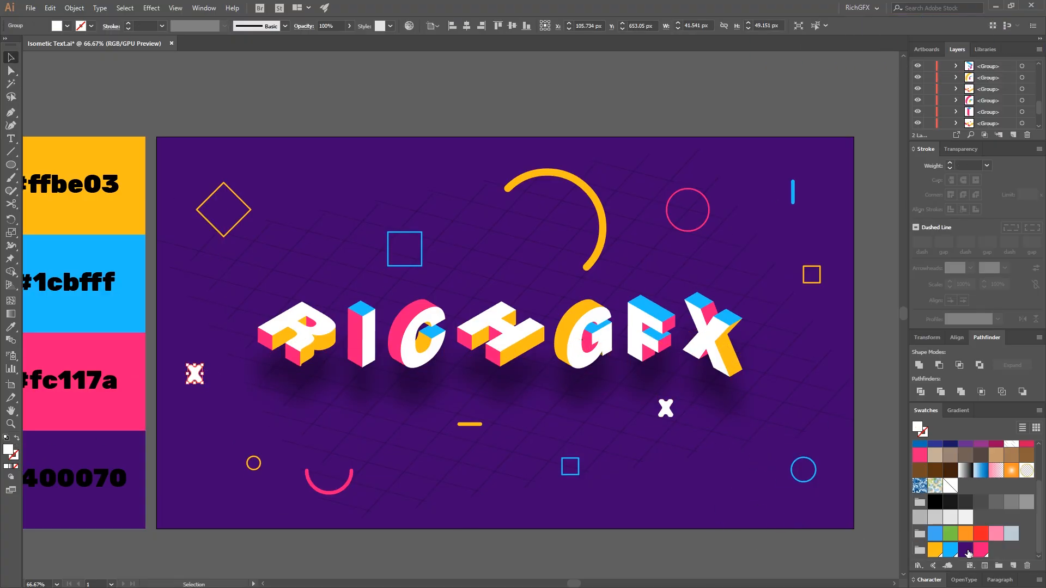
{"action": "left_click", "coordinate": [949, 550]}
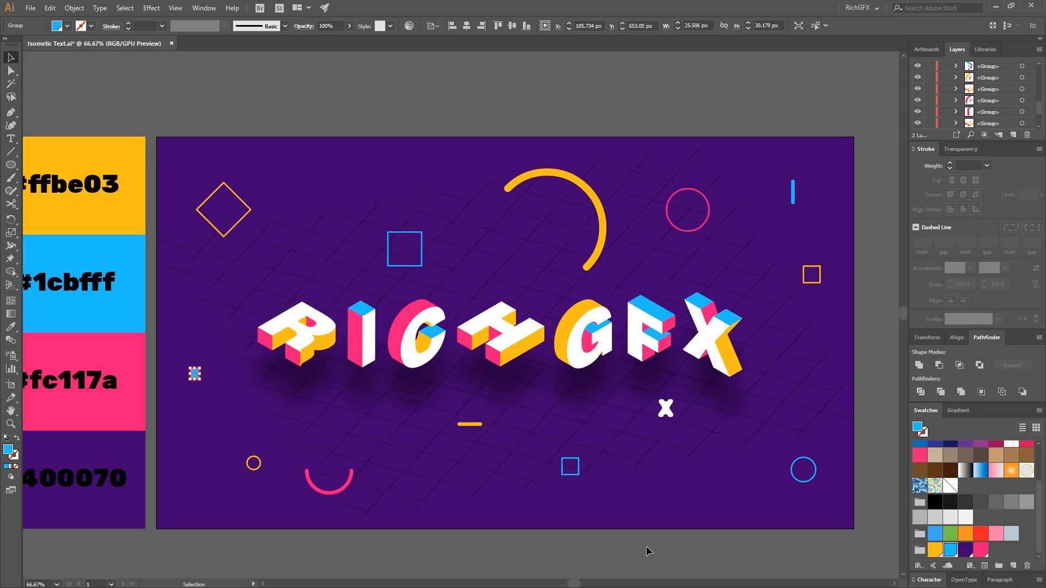
Step: Add a "+" text character below the lettering and convert it to outlines
{"action": "key", "text": "t"}
{"action": "left_click", "coordinate": [654, 480]}
{"action": "type", "text": "+"}
{"action": "right_click", "coordinate": [686, 467]}
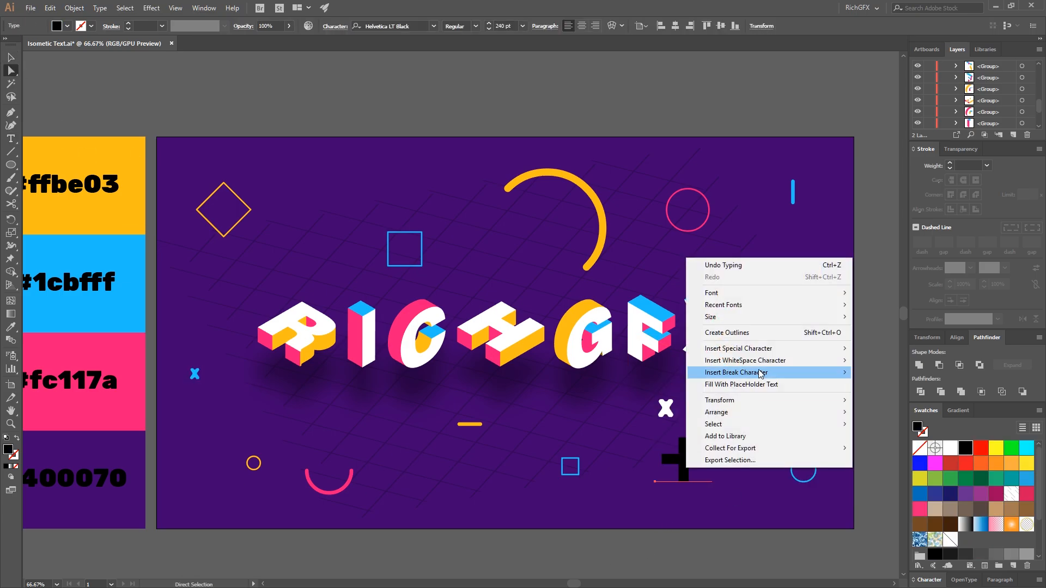
{"action": "left_click", "coordinate": [727, 333]}
Step: Make the plus small, rounded and pink above the H, with a tiny pink duplicate to the right of the X
{"action": "left_click_drag", "start_coordinate": [699, 459], "coordinate": [794, 342]}
{"action": "scroll", "coordinate": [1029, 544], "scroll_direction": "down", "scroll_amount": 3}
{"action": "left_click", "coordinate": [981, 550]}
{"action": "key", "text": "v"}
Step: Place a tiny plus duplicate about 9 px wide in the artboard's upper-left corner and fill it yellow
{"action": "left_click_drag", "start_coordinate": [792, 345], "coordinate": [177, 156]}
{"action": "left_click", "coordinate": [821, 506]}
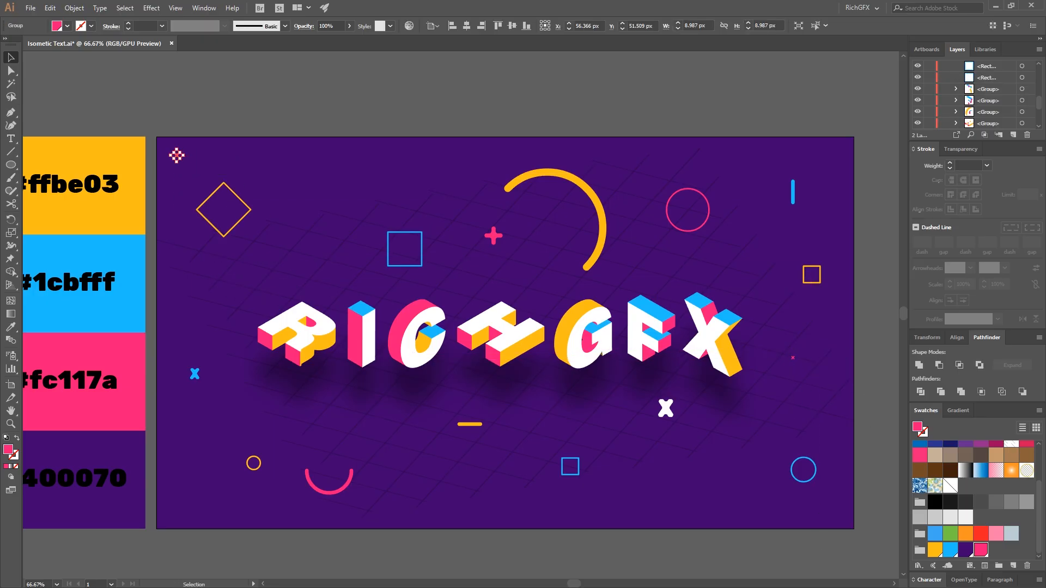
{"action": "left_click", "coordinate": [660, 554]}
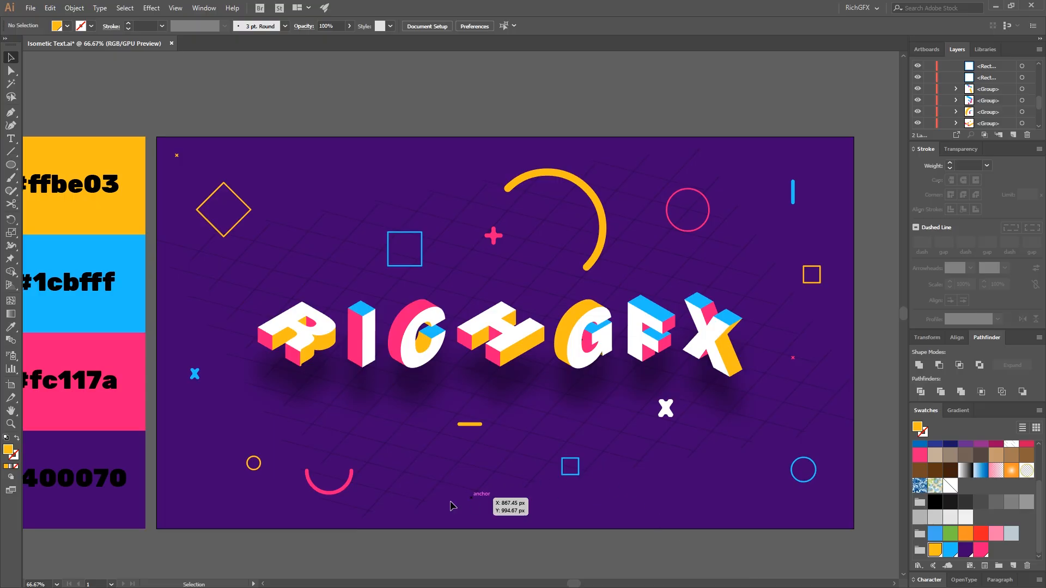
Step: Place a duplicate of the pink arc below the X of the lettering and fill it with blue
{"action": "left_click_drag", "start_coordinate": [339, 494], "coordinate": [772, 457]}
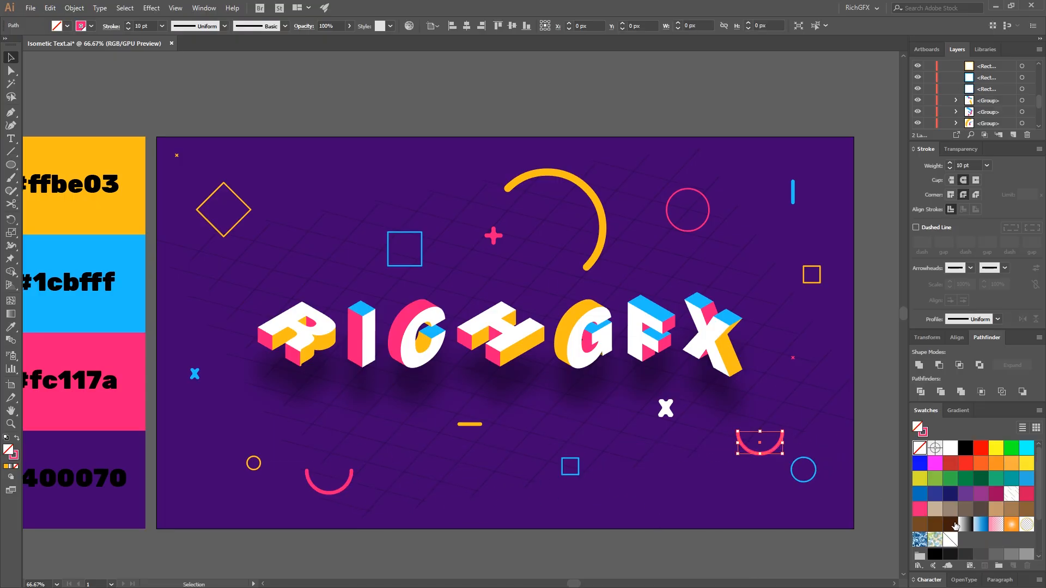
{"action": "scroll", "coordinate": [977, 531], "scroll_direction": "down", "scroll_amount": 3}
{"action": "left_click", "coordinate": [950, 550]}
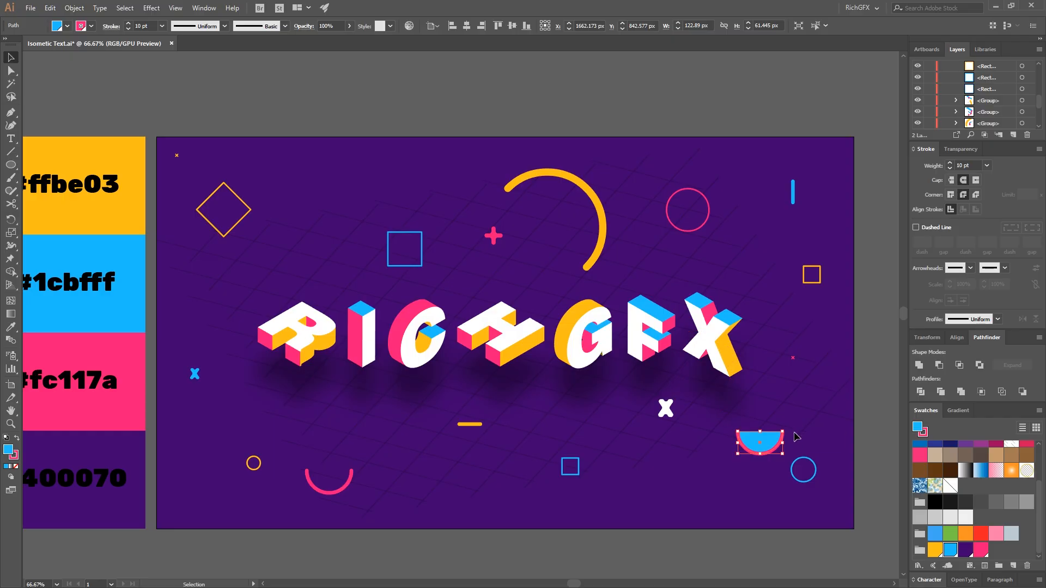
Step: Turn the duplicate arc into an unfilled 3 pt blue outline and rotate it so it opens toward the lower right
{"action": "left_click", "coordinate": [15, 456]}
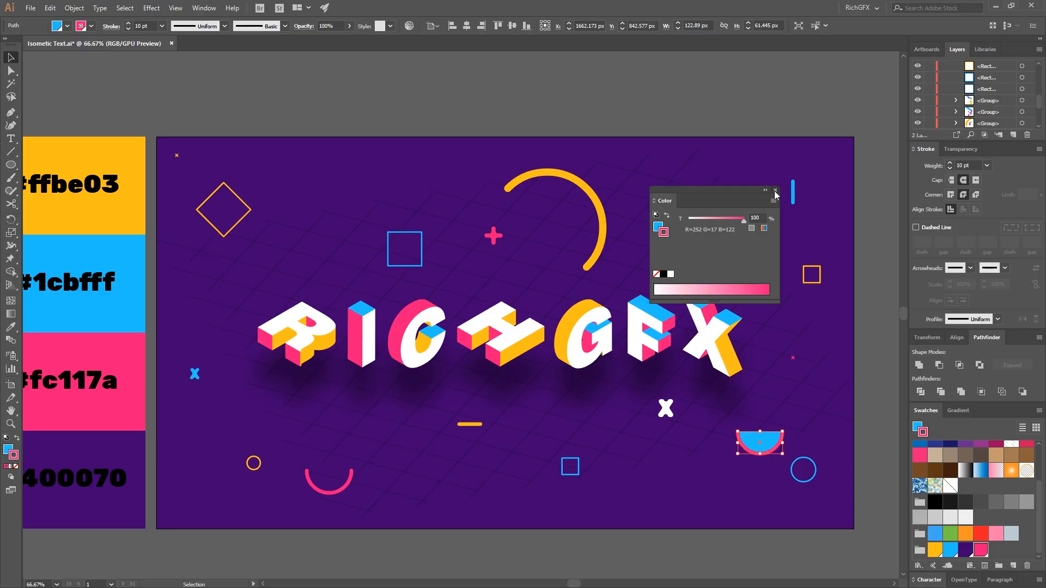
{"action": "left_click", "coordinate": [775, 191]}
{"action": "left_click", "coordinate": [16, 467]}
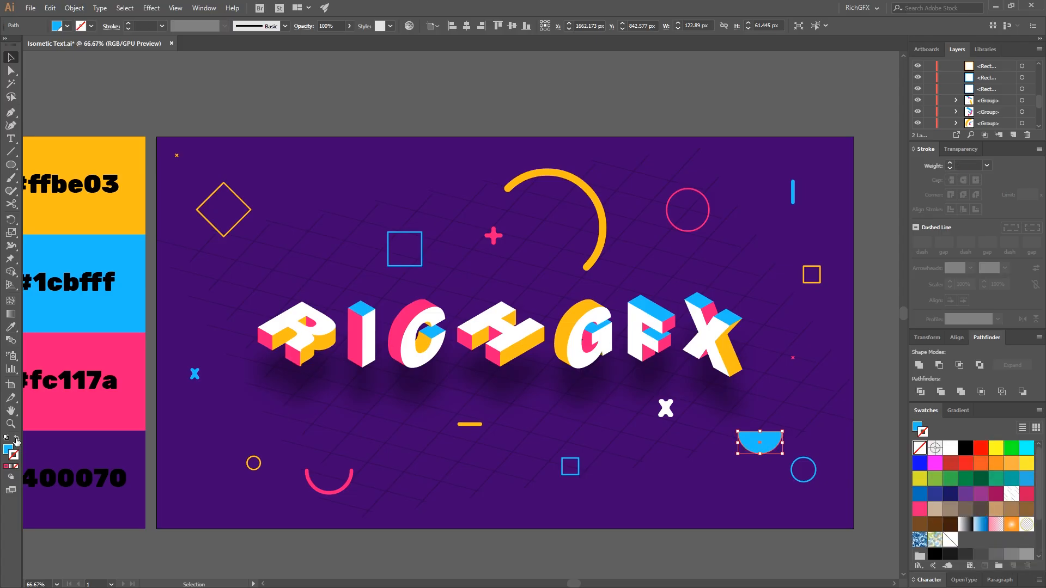
{"action": "key", "text": "shift+x"}
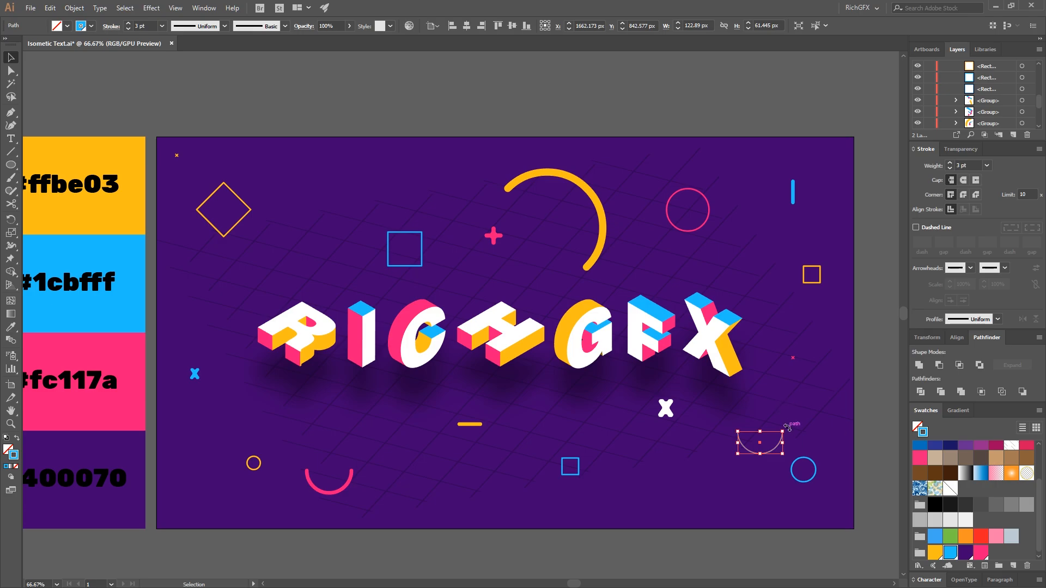
{"action": "left_click_drag", "start_coordinate": [787, 427], "coordinate": [755, 502]}
{"action": "left_click", "coordinate": [817, 529]}
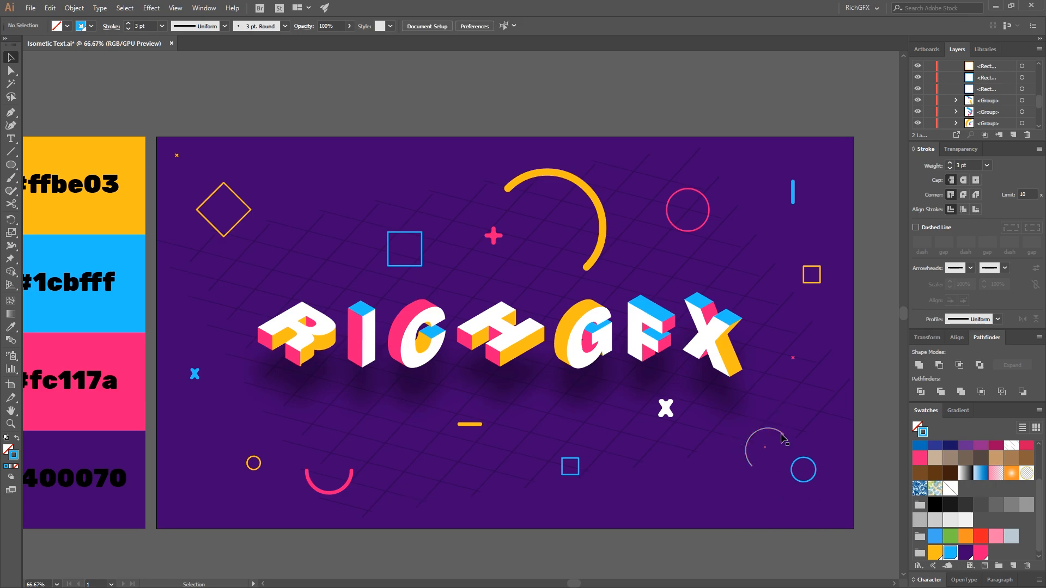